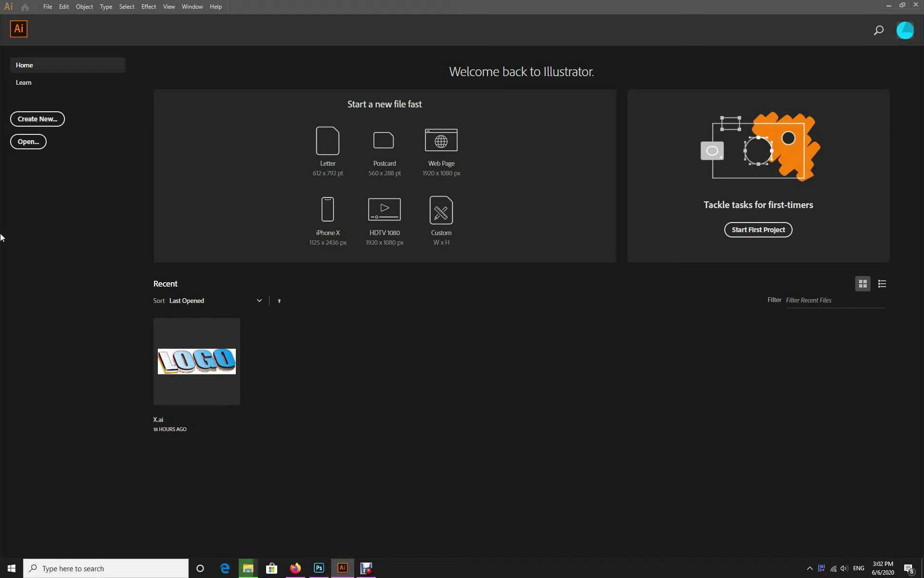
Step: Create a new 4000 × 4000 px document from the recent Art & Illustration preset
left_click(53, 123)
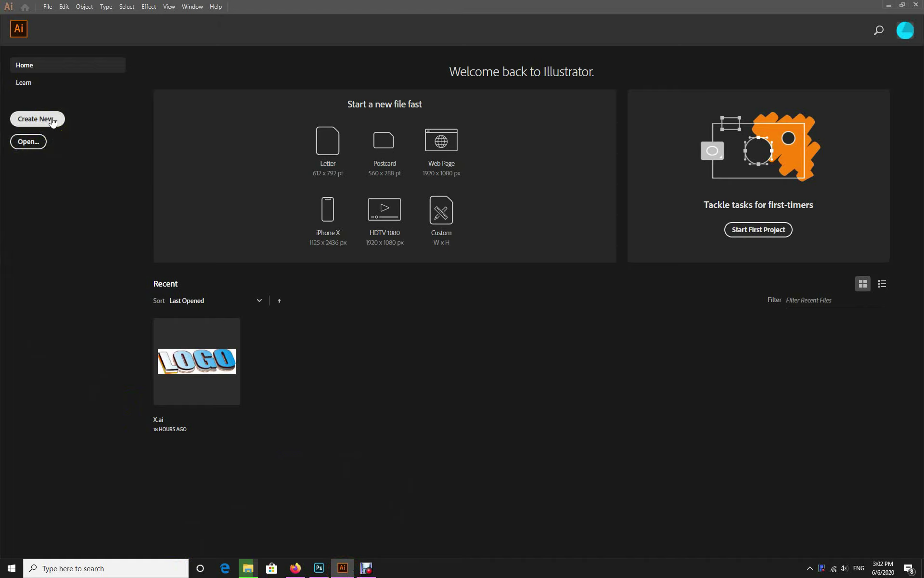
left_click(54, 123)
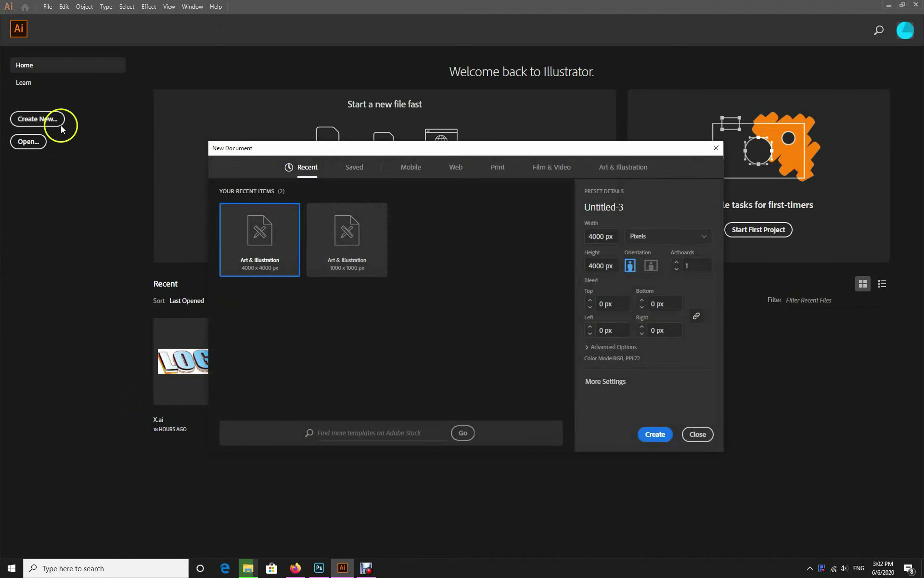
left_click(271, 249)
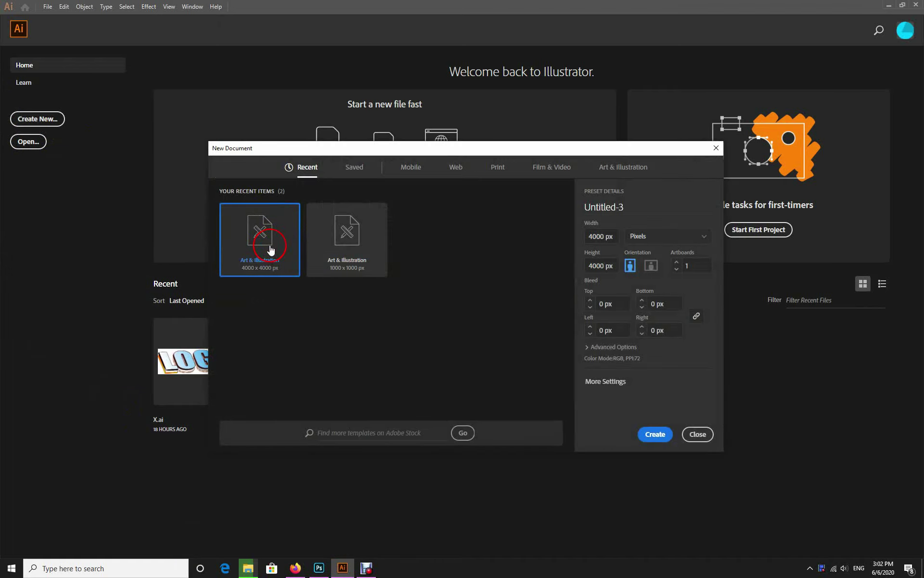
left_click(662, 434)
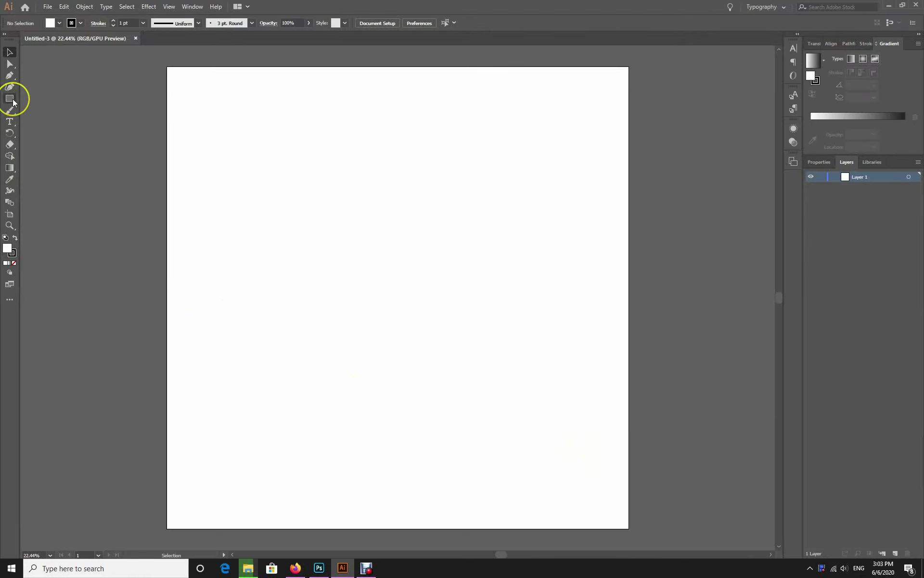
Step: Draw a large circle at the centre of the artboard with the Ellipse Tool
left_click(13, 101)
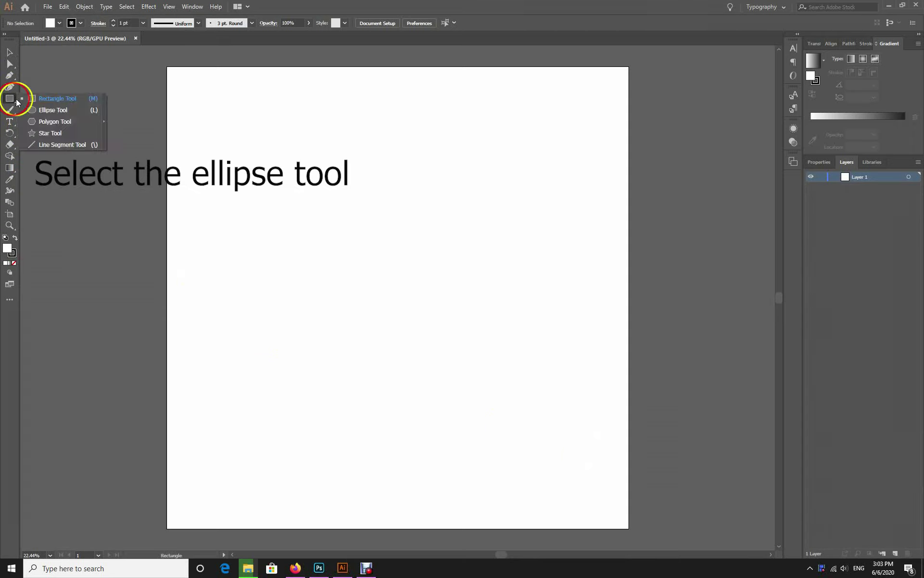
left_click(51, 110)
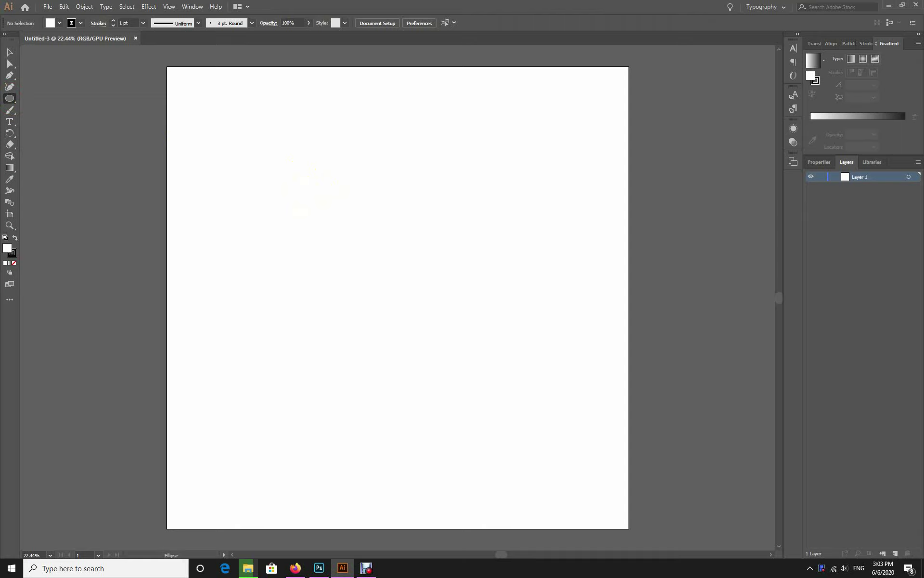
left_click_drag(301, 192, 435, 393)
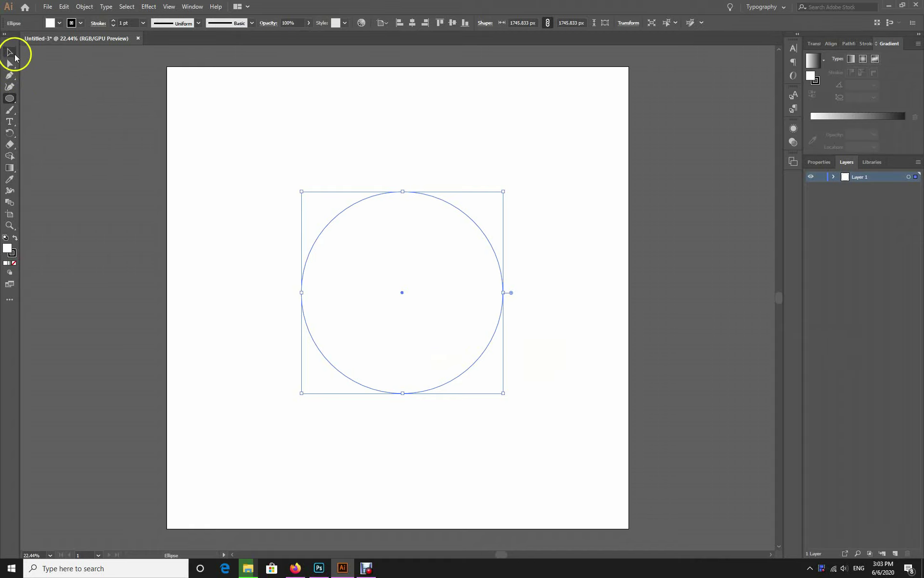
left_click(15, 55)
left_click(214, 133)
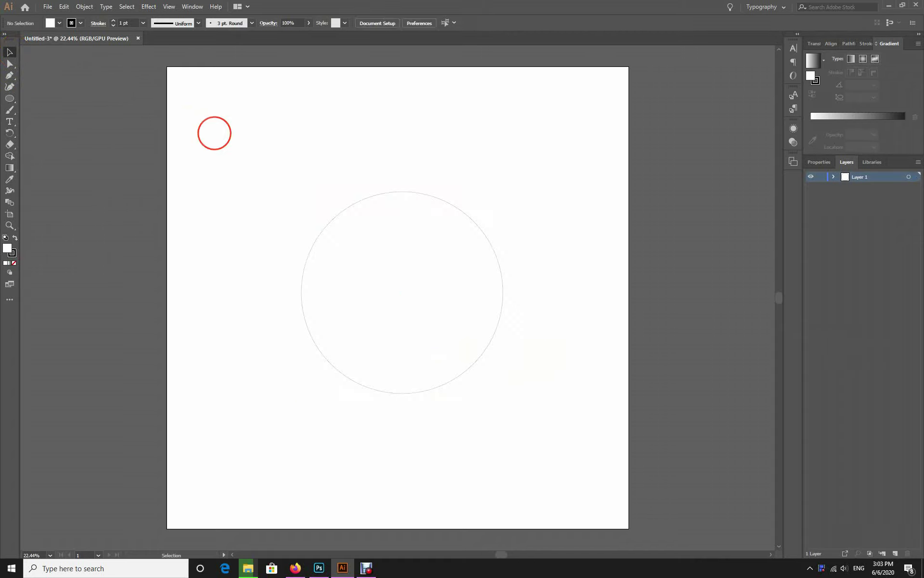
Step: Fill the large circle with near-black
left_click(409, 282)
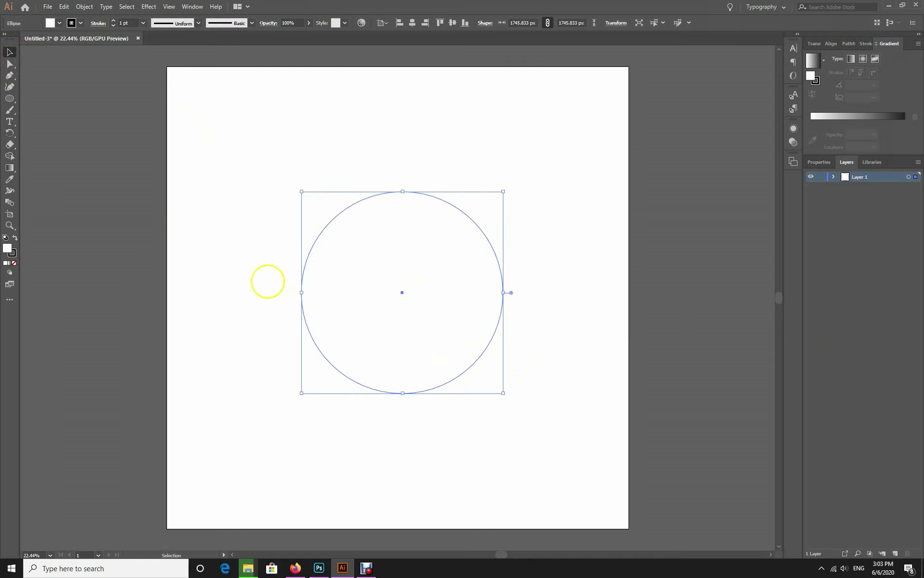
double_click(8, 248)
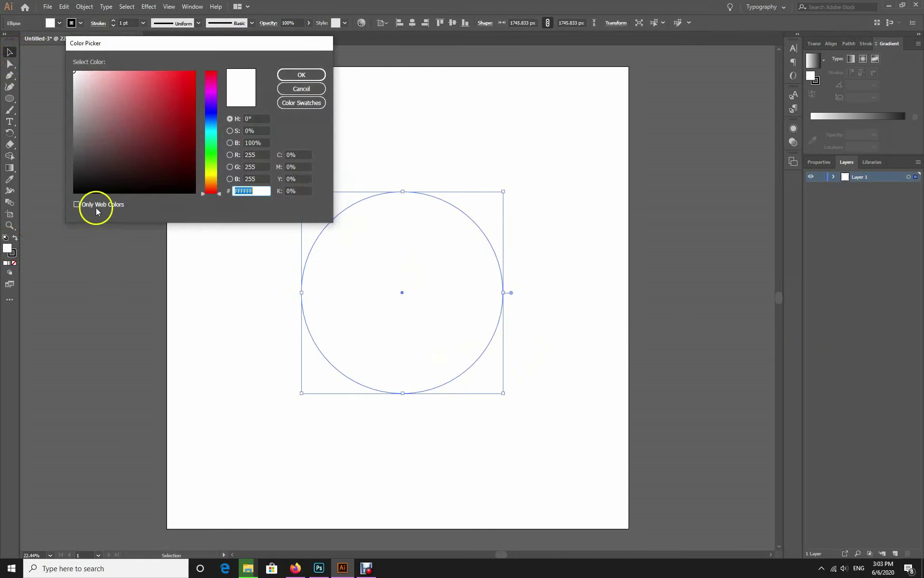
left_click(83, 180)
left_click(301, 75)
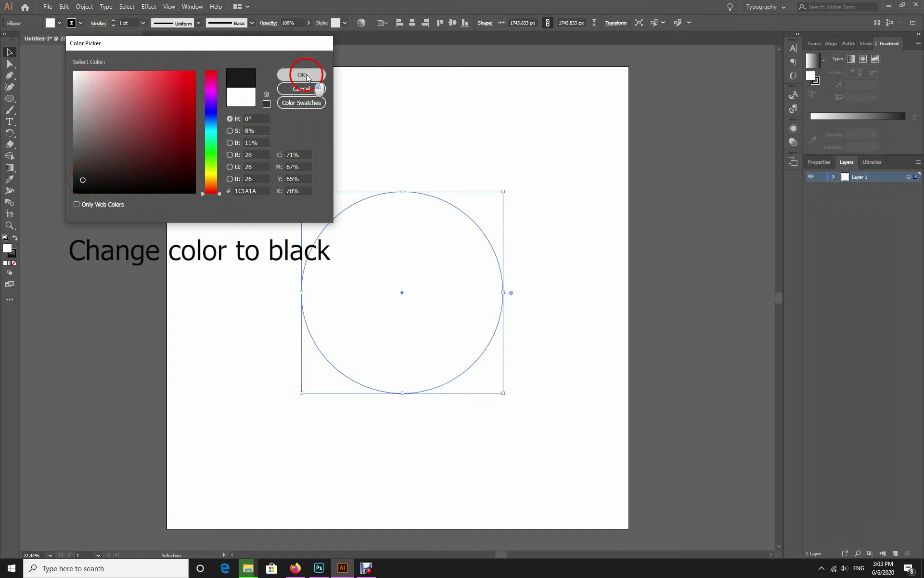
left_click(304, 131)
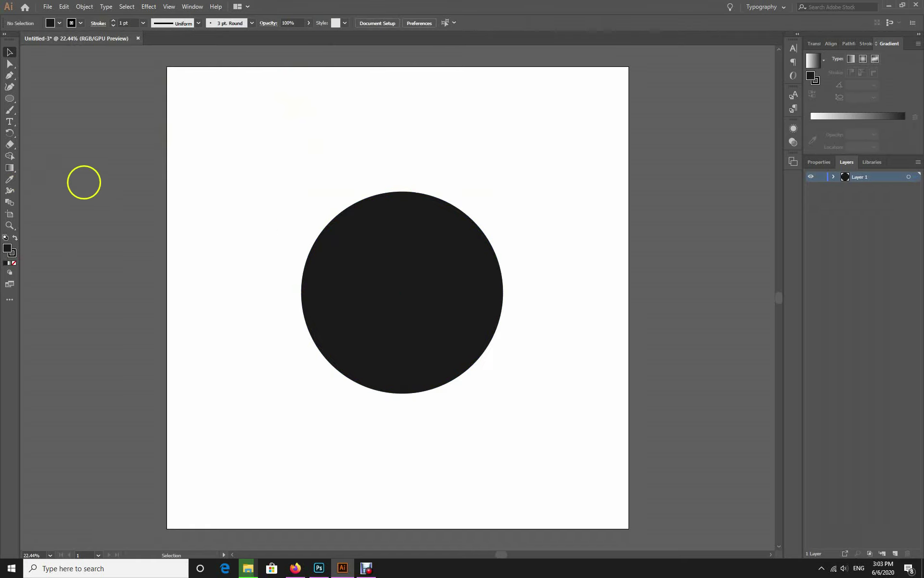
left_click(390, 281)
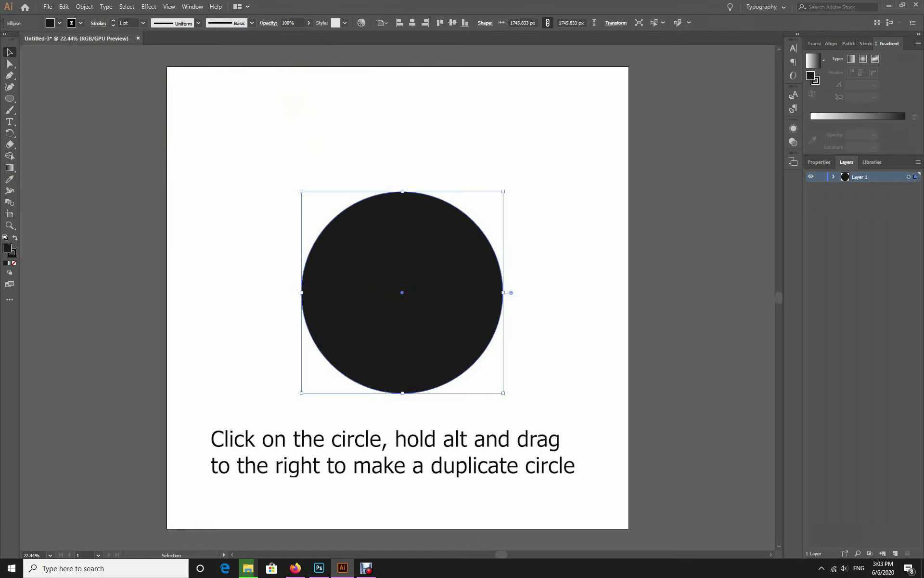
Step: Duplicate the circle, scale the copy to about two-thirds, and move it inside the black one
left_click_drag(370, 261, 425, 262)
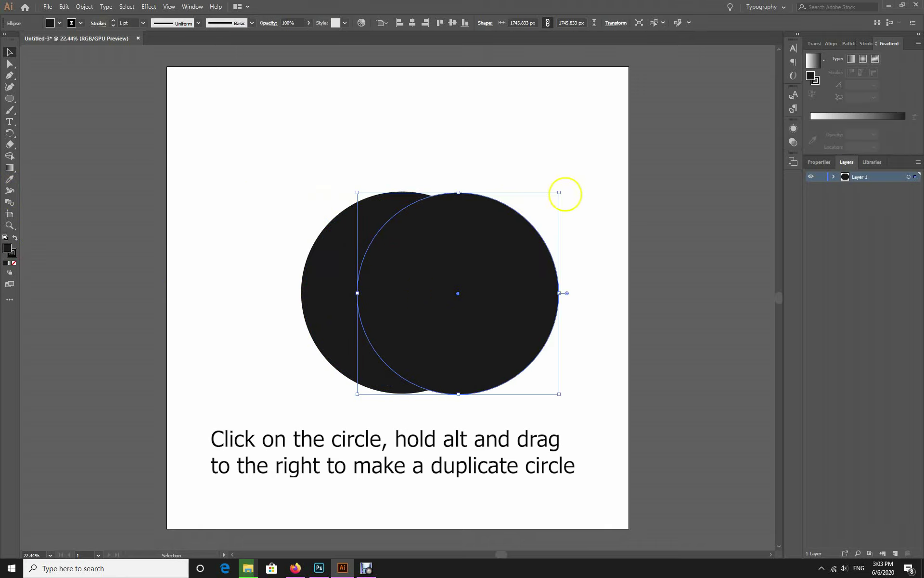
left_click_drag(559, 193, 514, 225)
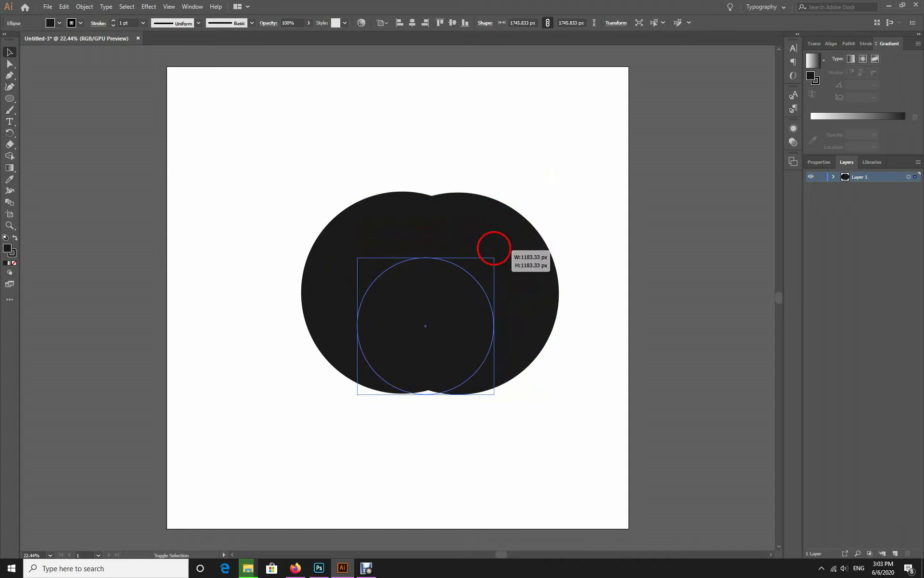
left_click_drag(514, 224, 492, 258)
left_click_drag(445, 295, 420, 265)
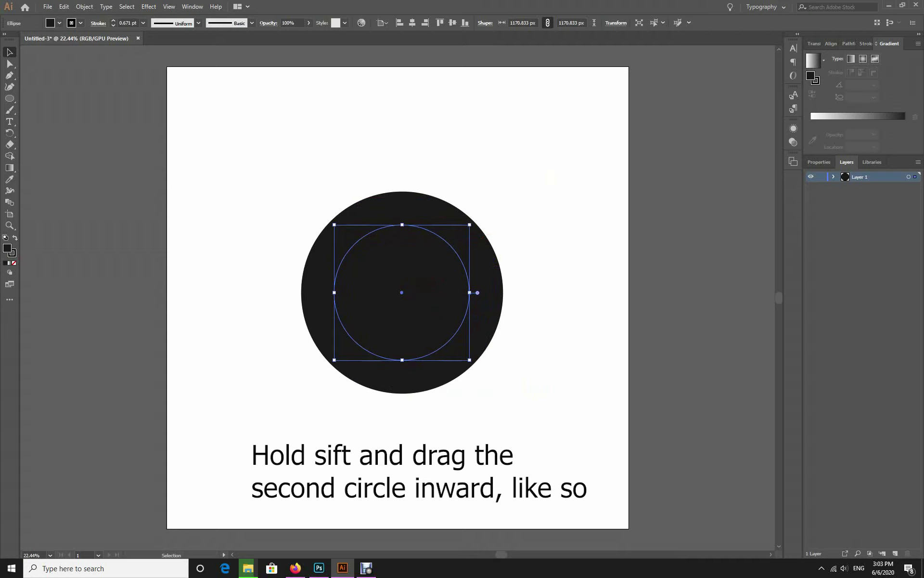
Step: Fill the inner circle #514646 and centre both circles horizontally on the artboard
double_click(9, 253)
left_click(90, 155)
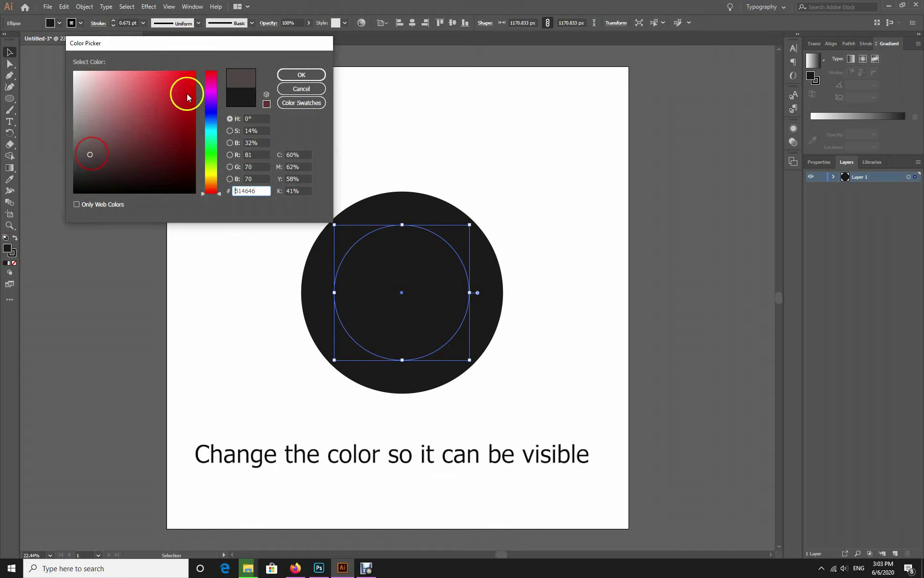
left_click(300, 74)
left_click(406, 146)
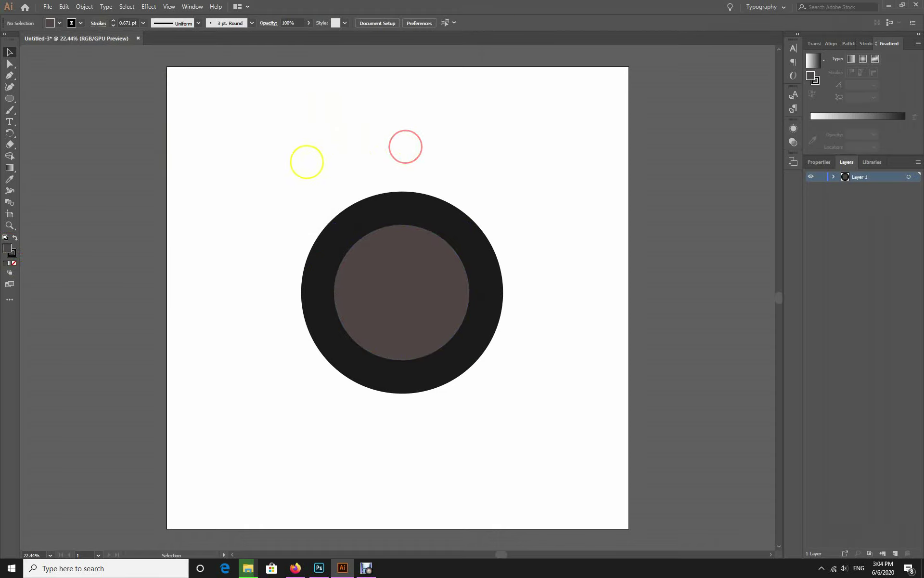
left_click_drag(306, 162, 524, 395)
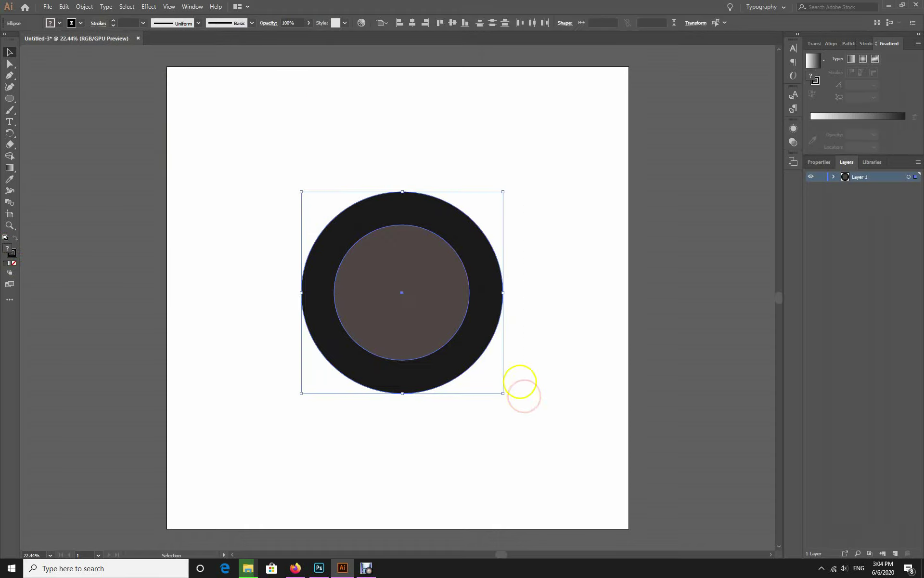
left_click(412, 24)
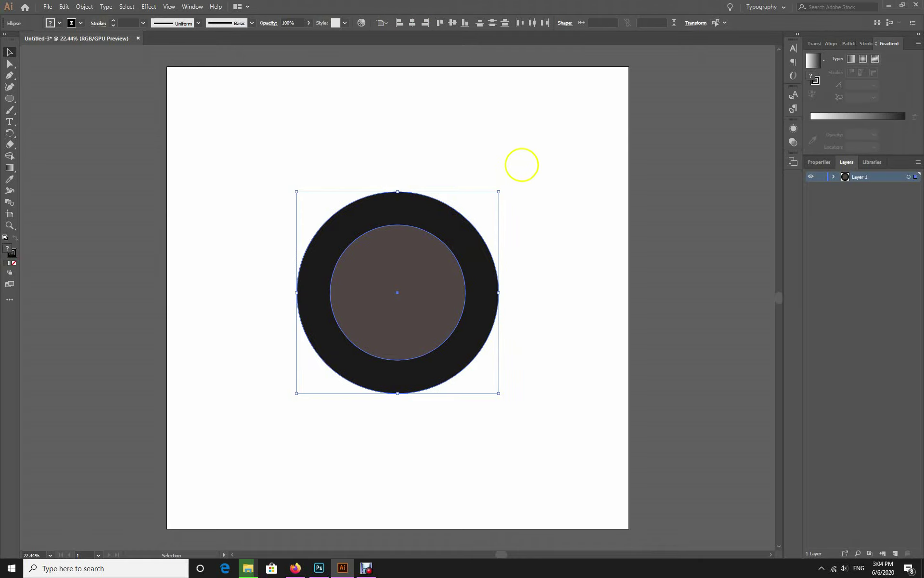
left_click(522, 165)
Step: Divide the two circles with Pathfinder Divide
left_click(407, 282)
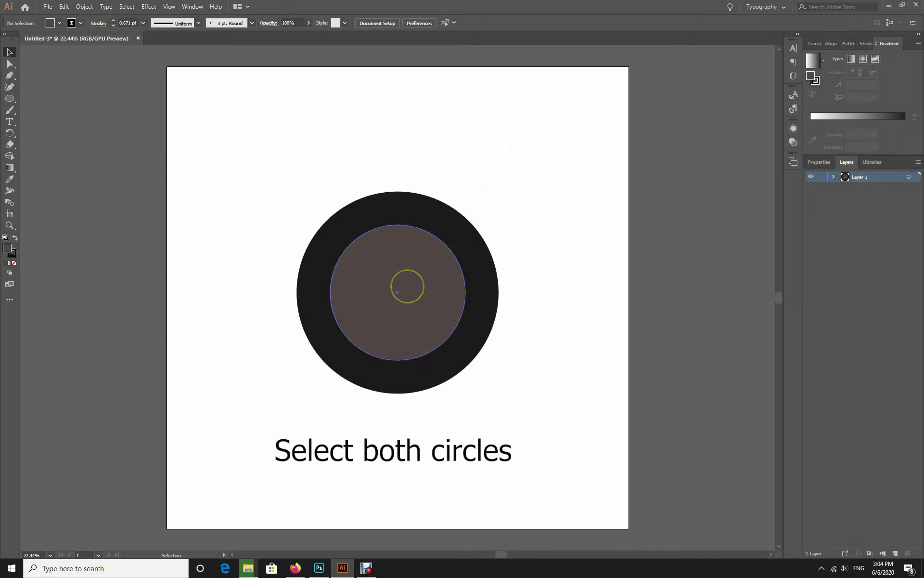
left_click_drag(281, 164, 512, 408)
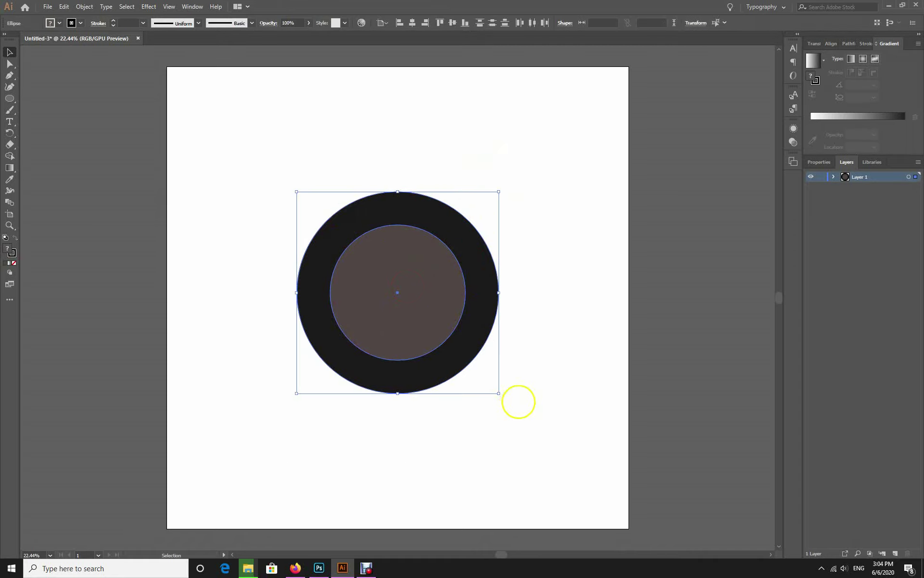
left_click(848, 43)
left_click(814, 95)
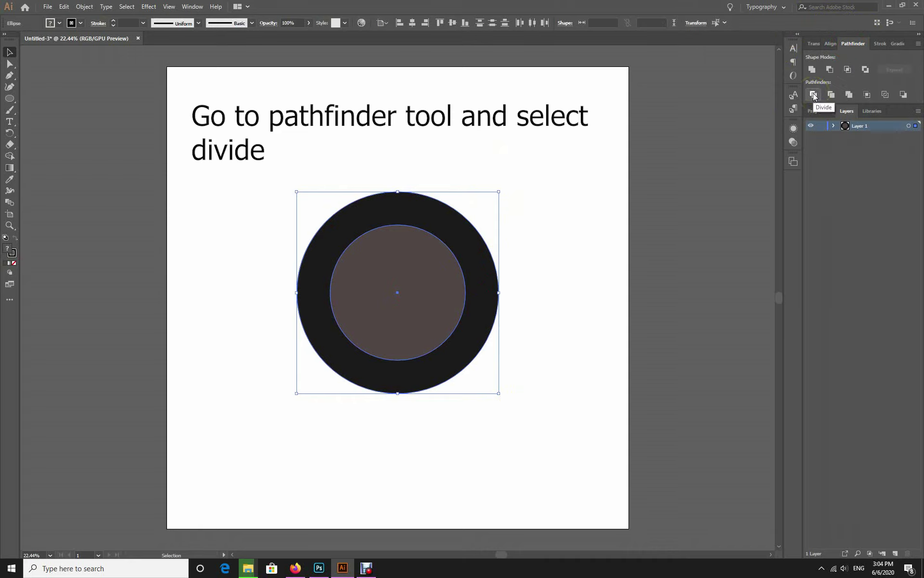
left_click(813, 95)
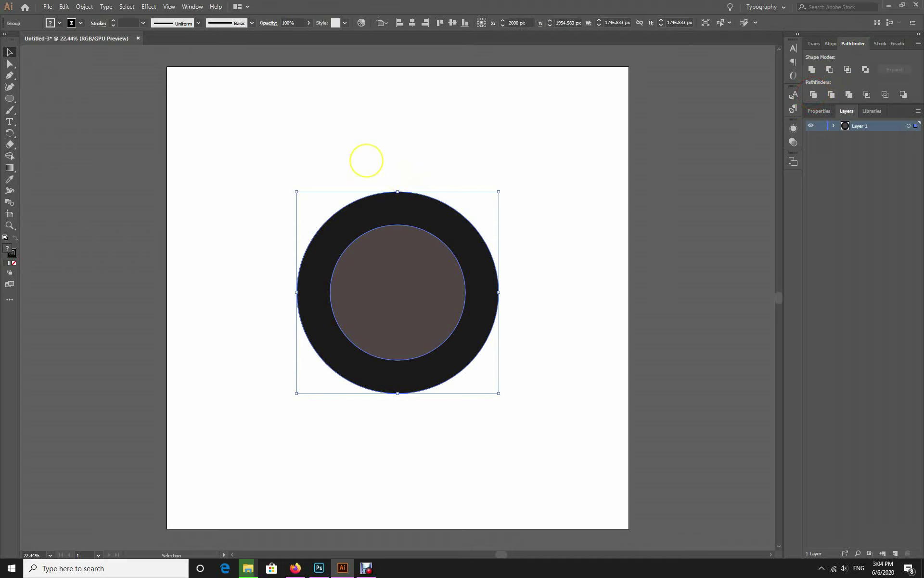
Step: Ungroup the divided pieces and delete the inner brown circle, leaving a black ring
left_click(366, 158)
mouse_move(286, 152)
left_mouse_down()
mouse_move(544, 370)
mouse_move(533, 408)
left_mouse_up()
right_click(415, 281)
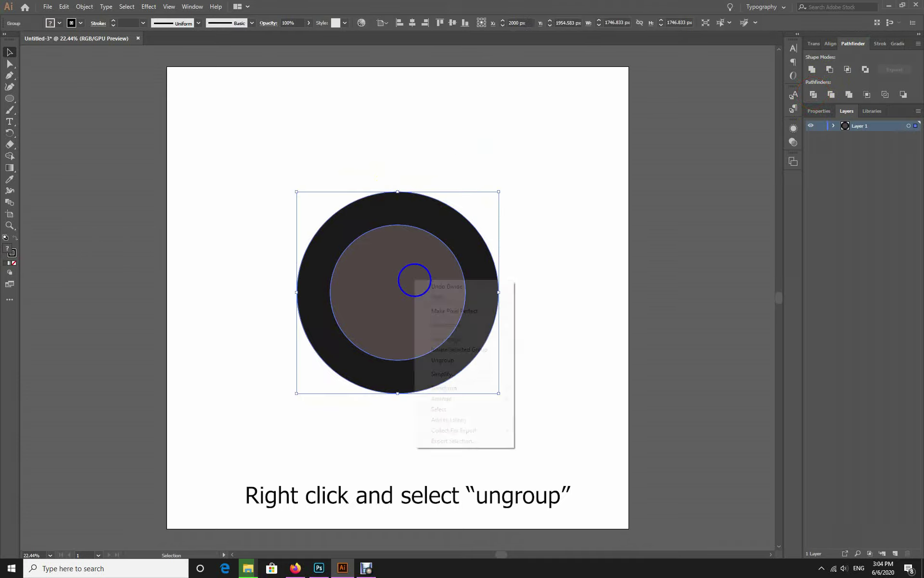
left_click(454, 361)
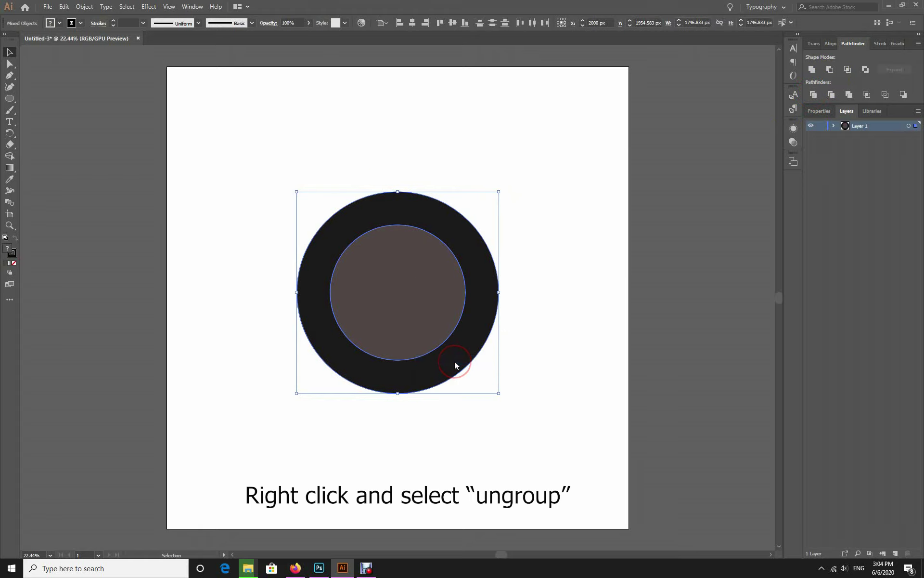
left_click(550, 282)
left_click(414, 290)
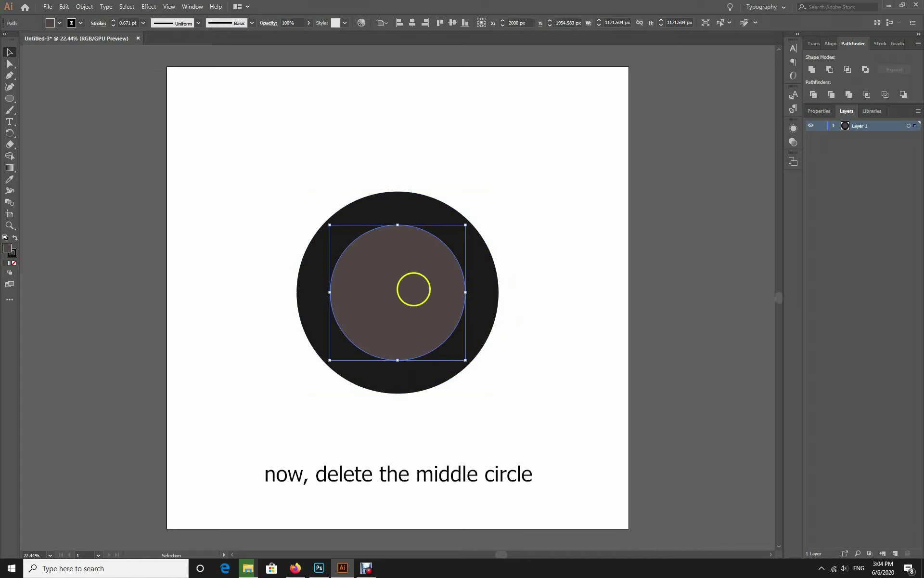
key("Delete")
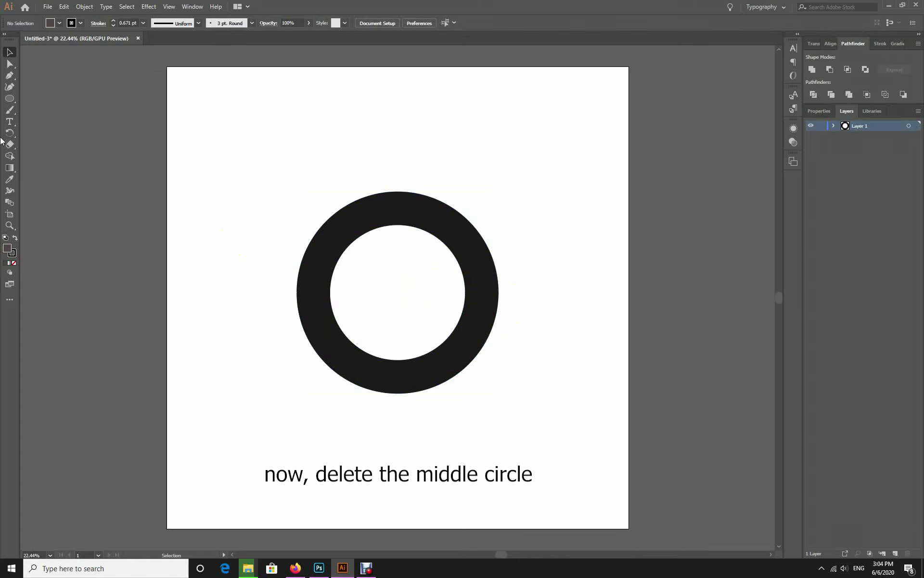
Step: Draw a rectangle covering the right half of the ring
left_click(15, 103)
left_click(50, 99)
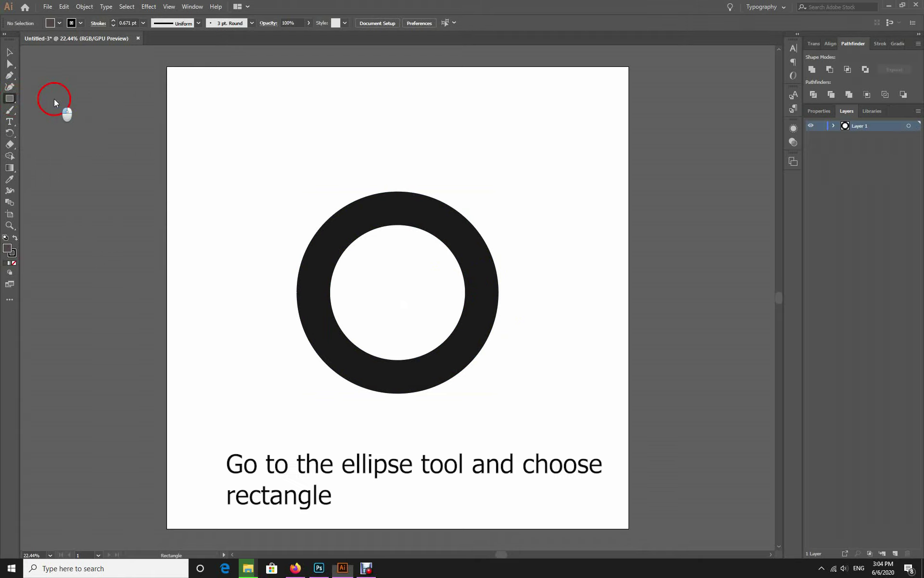
left_click_drag(554, 153, 390, 441)
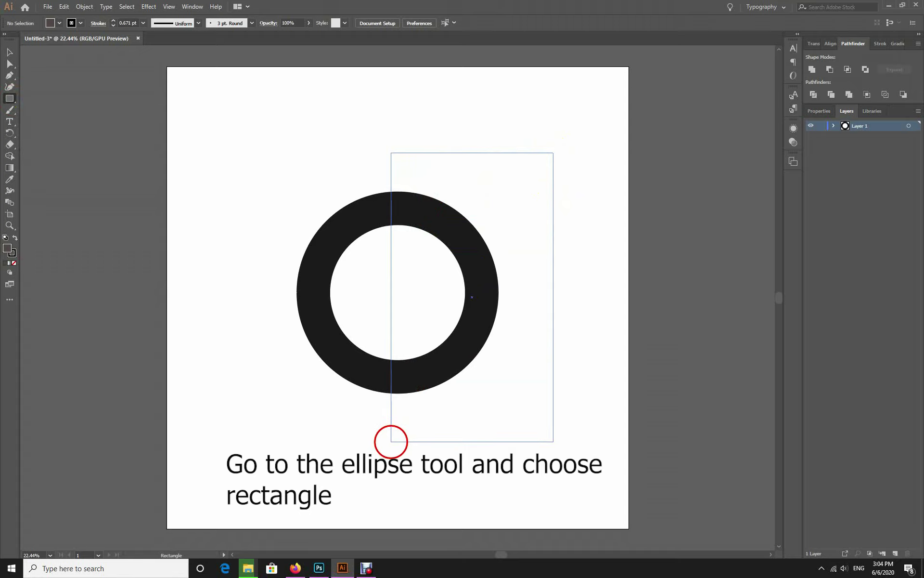
left_click_drag(390, 442, 394, 441)
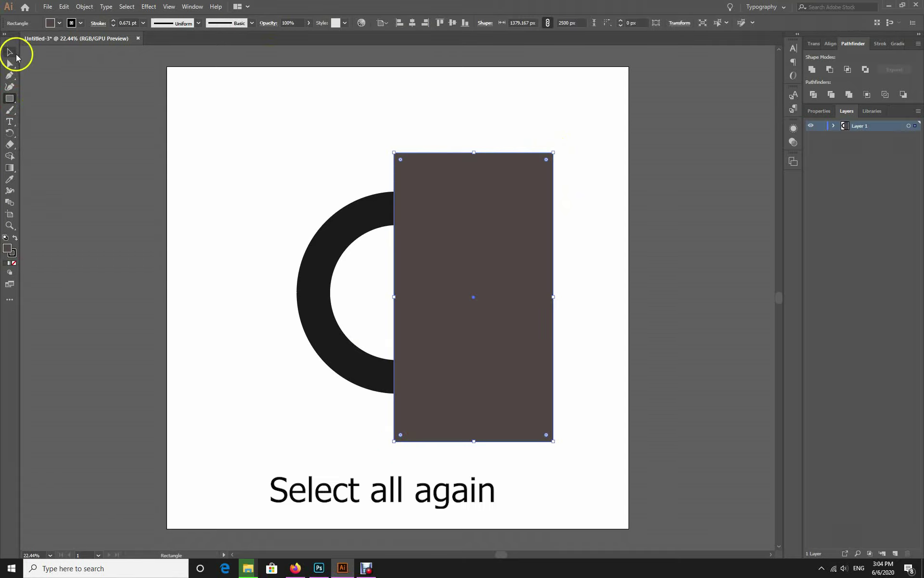
Step: Divide the ring along the rectangle and ungroup the pieces
left_click(12, 53)
left_click_drag(244, 108, 607, 448)
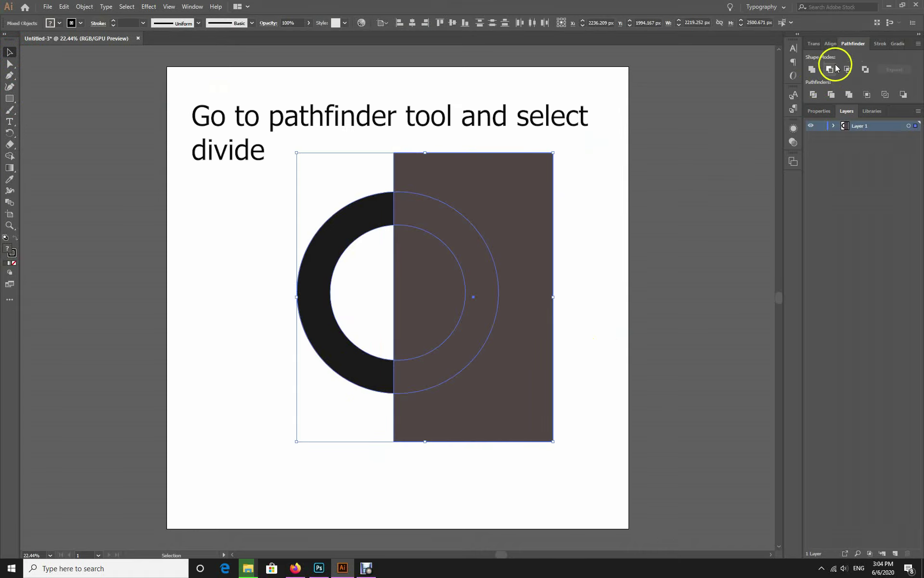
left_click(813, 94)
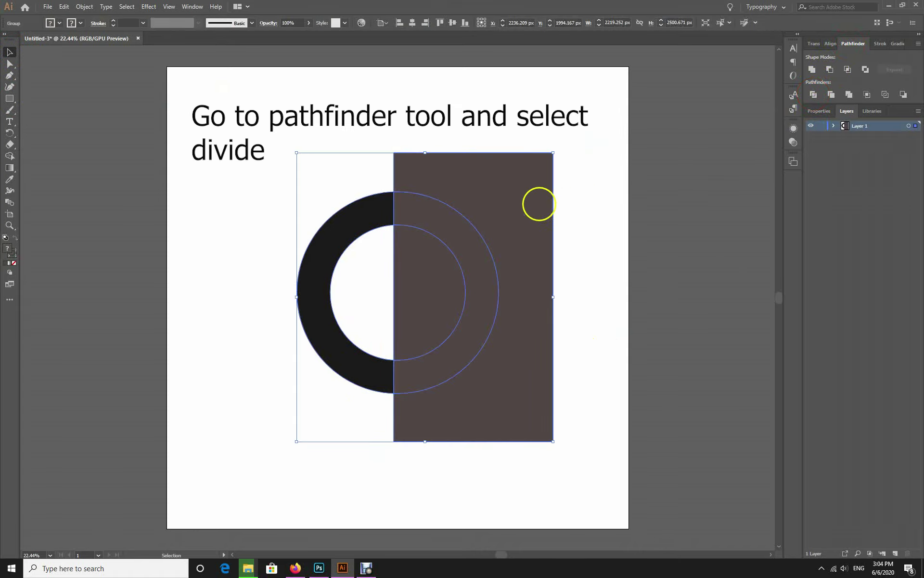
right_click(481, 252)
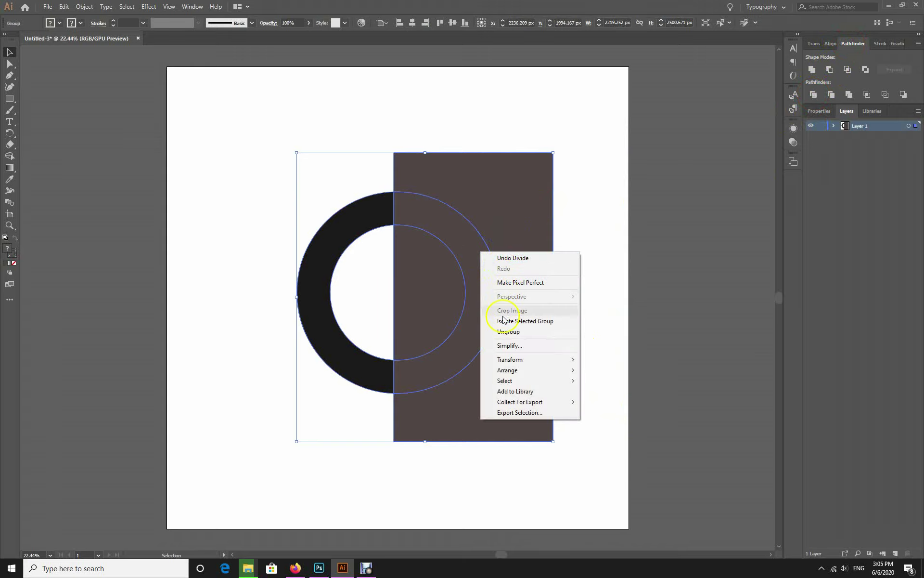
left_click(505, 331)
Step: Delete the rectangle and the ring's right-half arcs
left_click(588, 128)
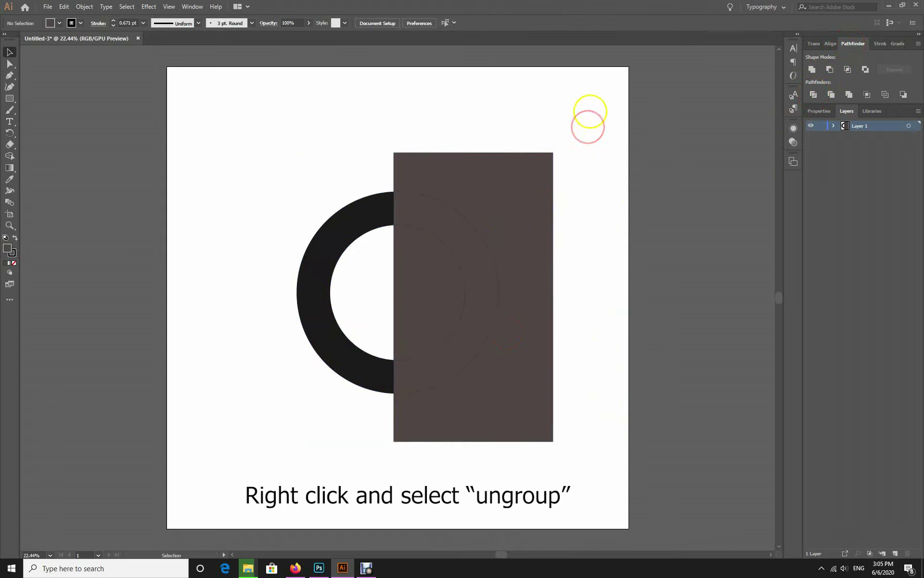
left_click_drag(589, 112, 455, 342)
left_click_drag(428, 439, 429, 439)
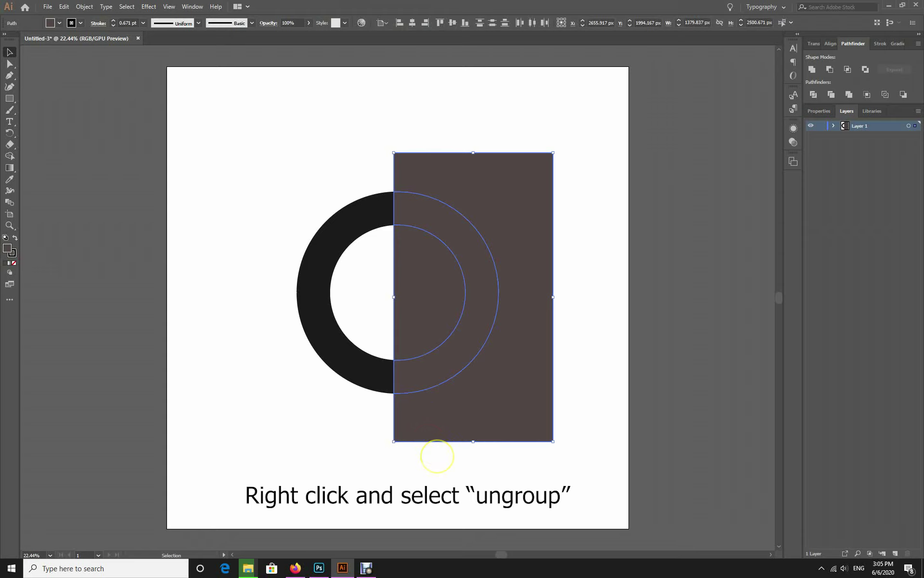
key("Delete")
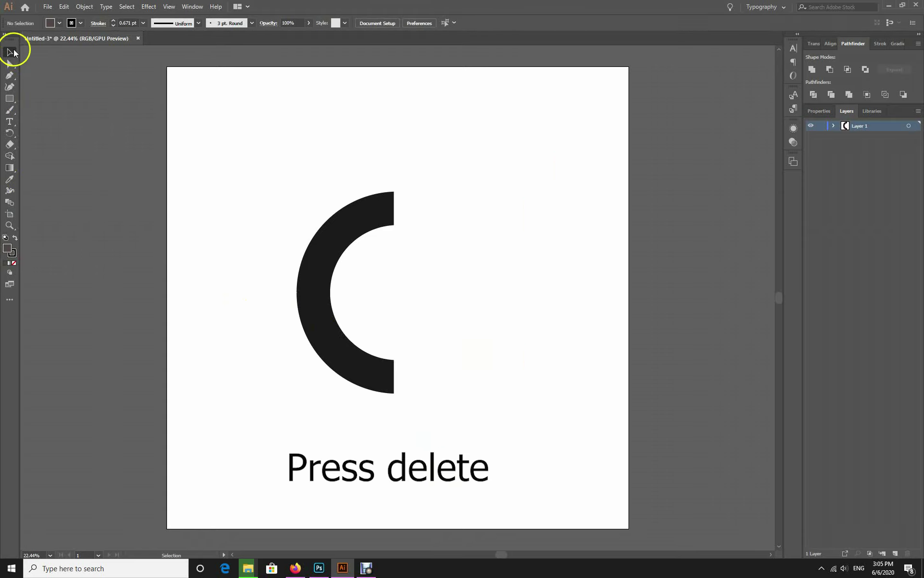
Step: Duplicate the half-ring slightly to the right and stretch the copy a little taller
left_click(333, 241)
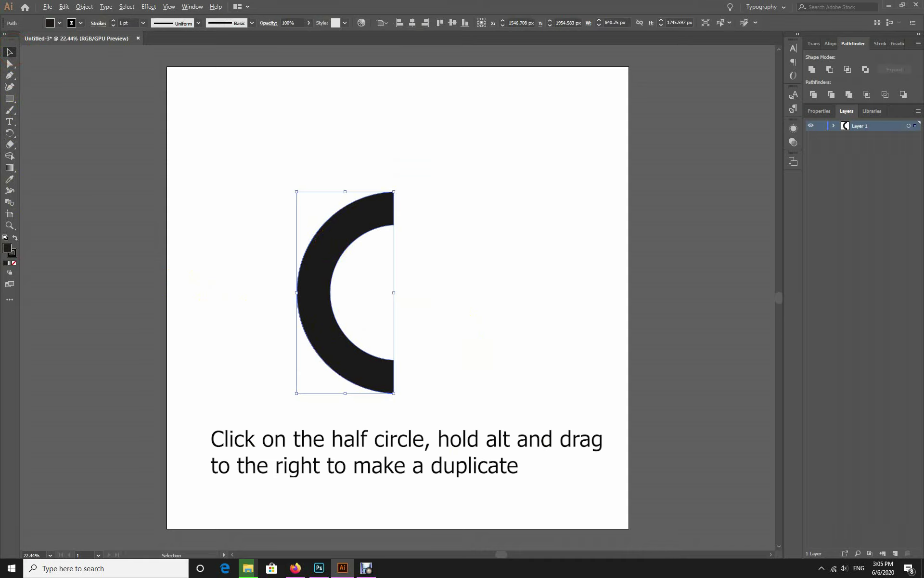
left_click_drag(331, 244, 350, 246)
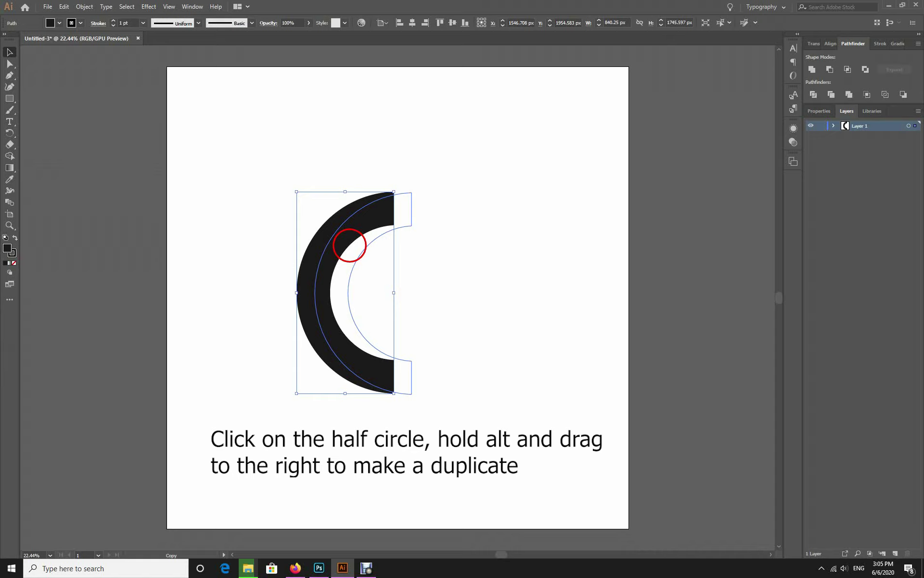
left_click_drag(350, 245, 367, 253)
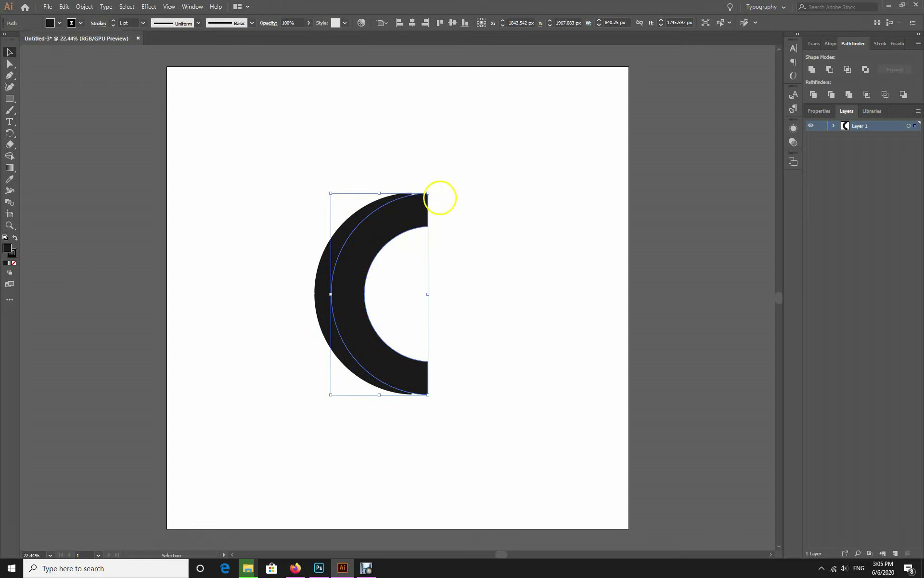
left_click_drag(428, 193, 428, 189)
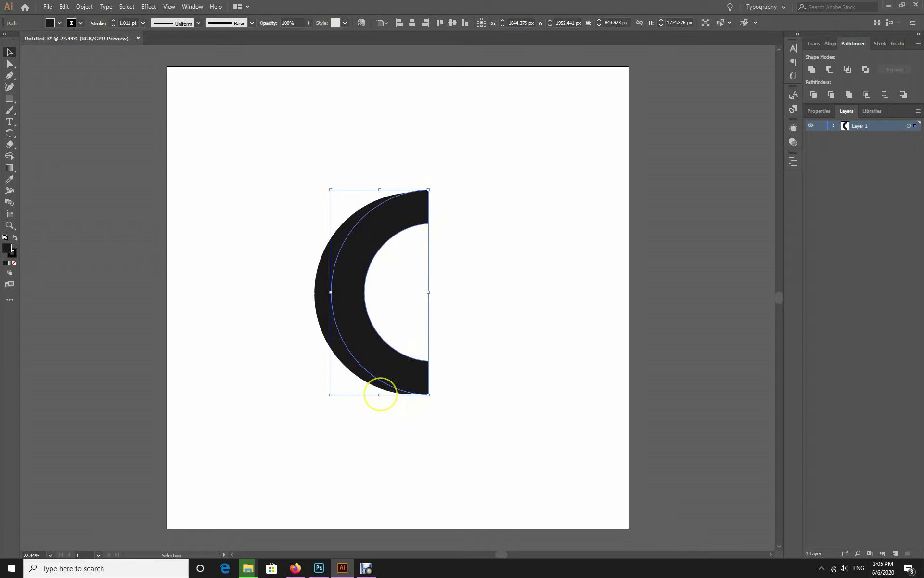
left_click_drag(380, 395, 381, 397)
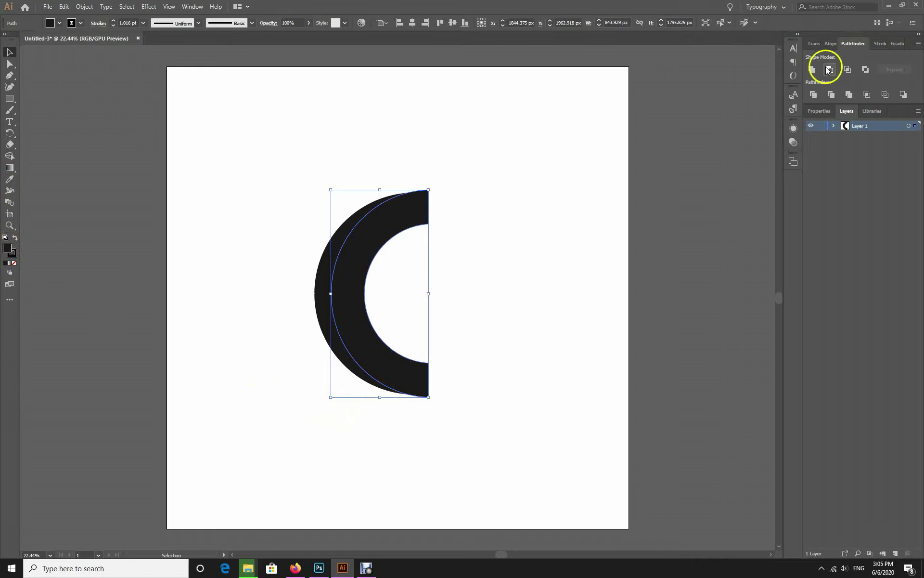
left_click(898, 43)
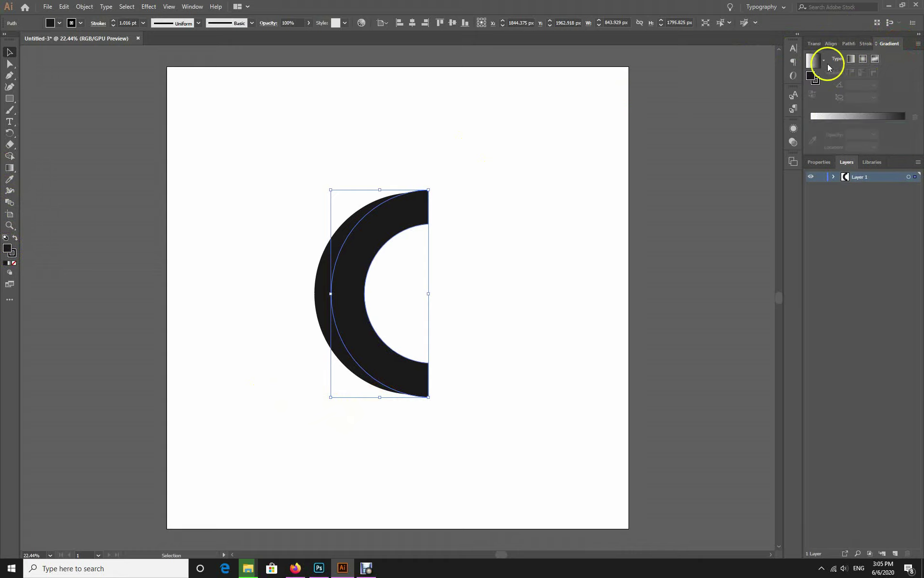
Step: Give the front crescent a white-to-black gradient fill
left_click(814, 61)
left_click(589, 192)
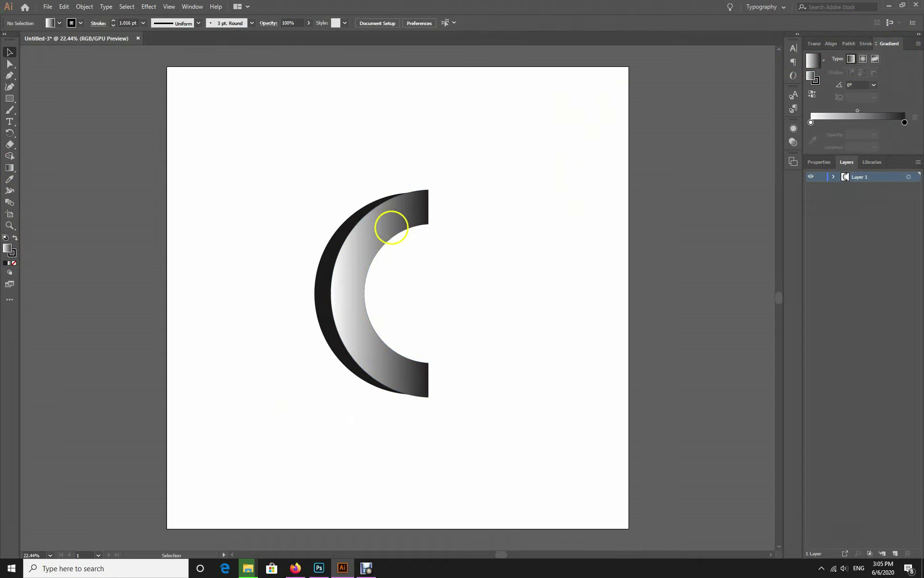
left_click(374, 242)
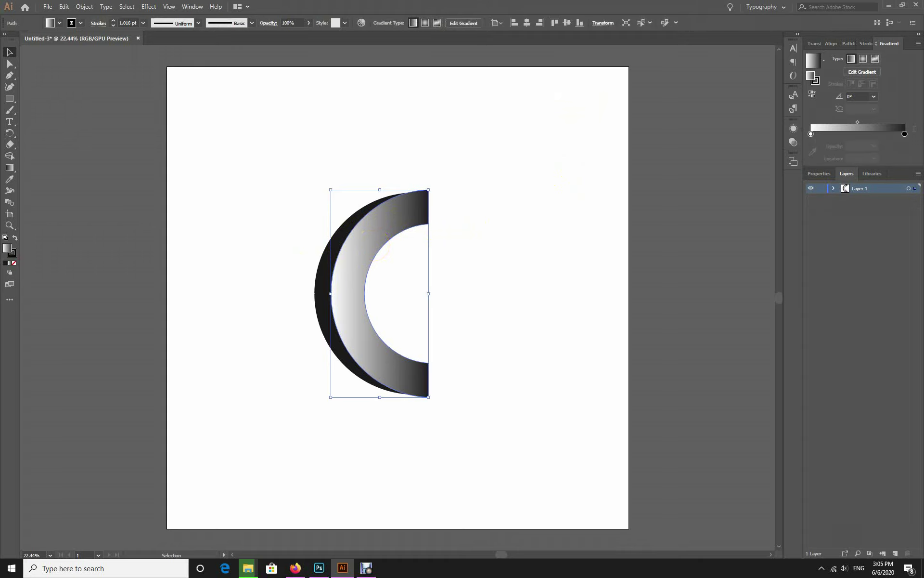
Step: Fill the back crescent with a gradient and move its black stop left to about 17%
left_click(336, 247)
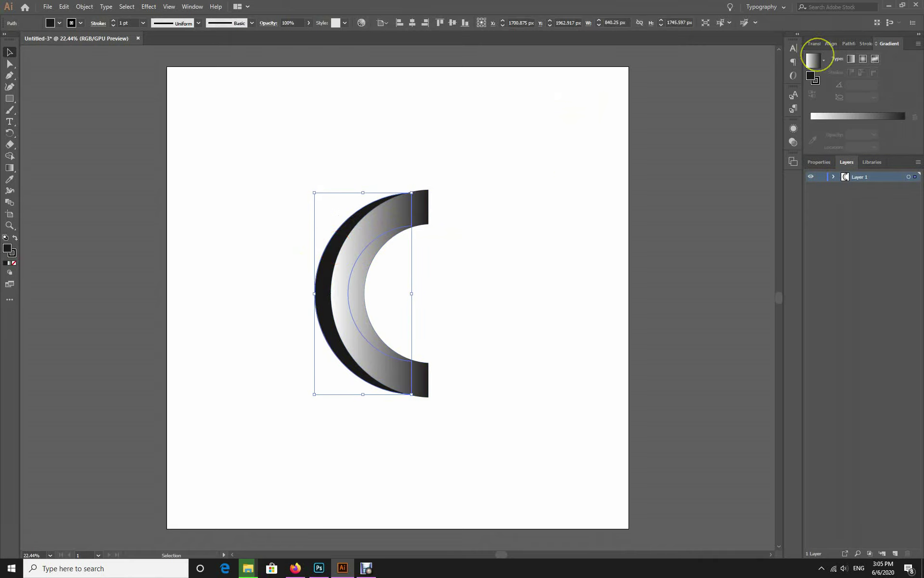
left_click(816, 56)
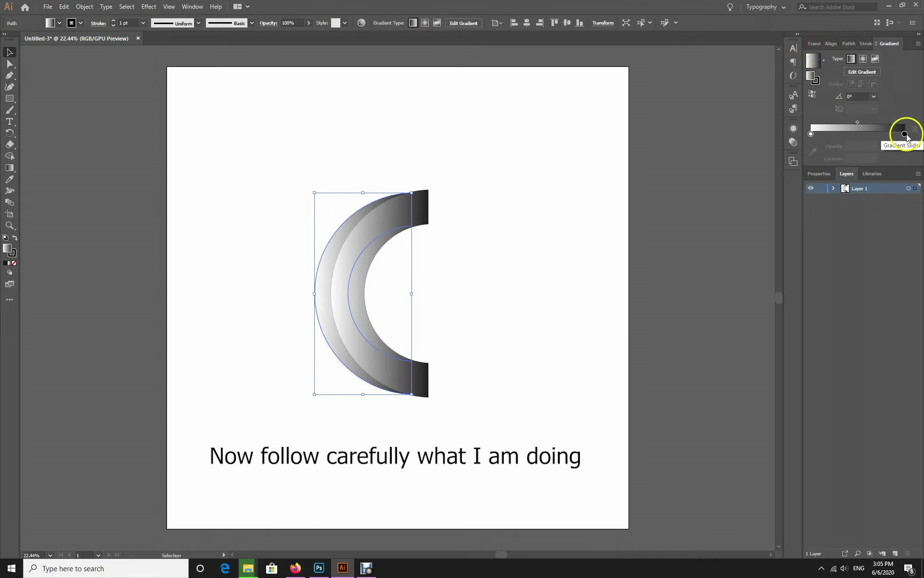
left_click_drag(905, 136, 846, 143)
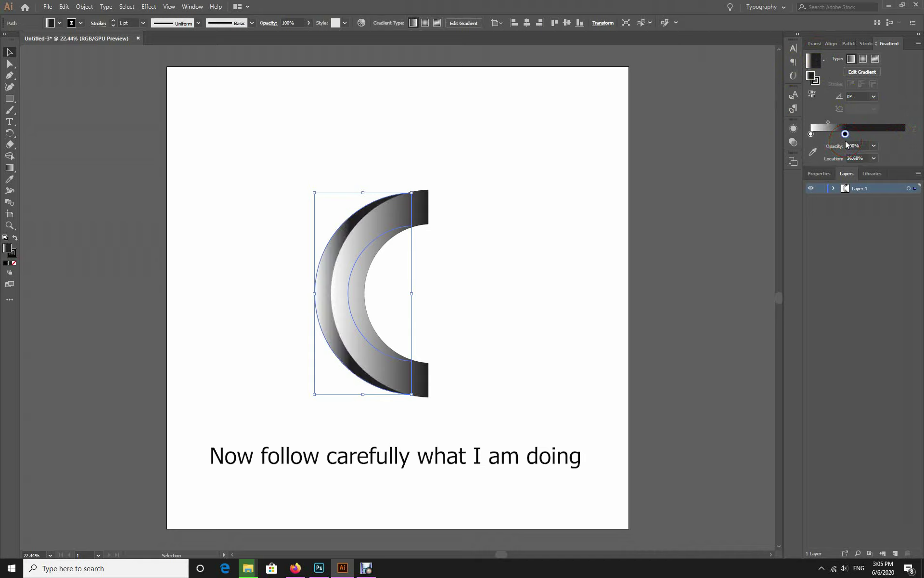
left_click_drag(846, 135, 829, 140)
Step: Rotate the back crescent's gradient to about -8.8° and slide its dark stop for a thin outer rim
left_click(585, 135)
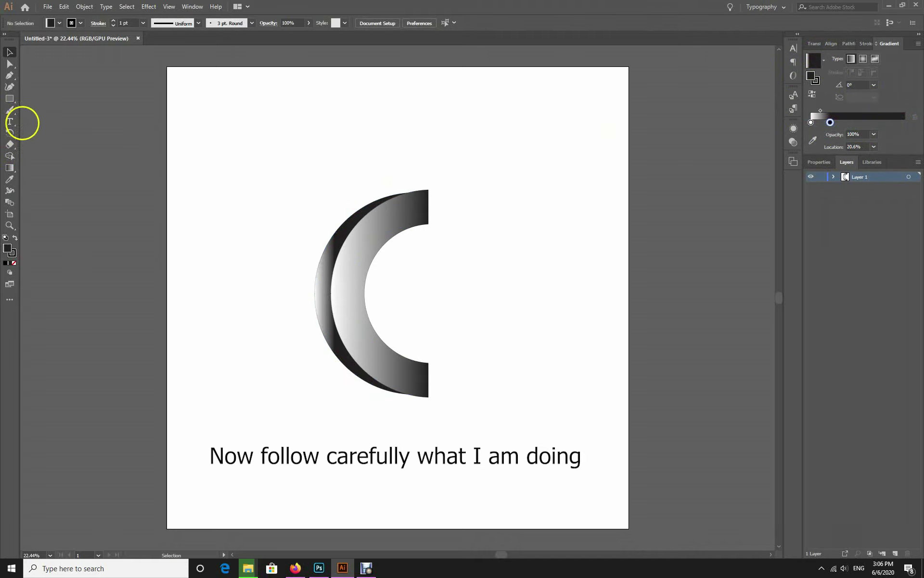
left_click(10, 167)
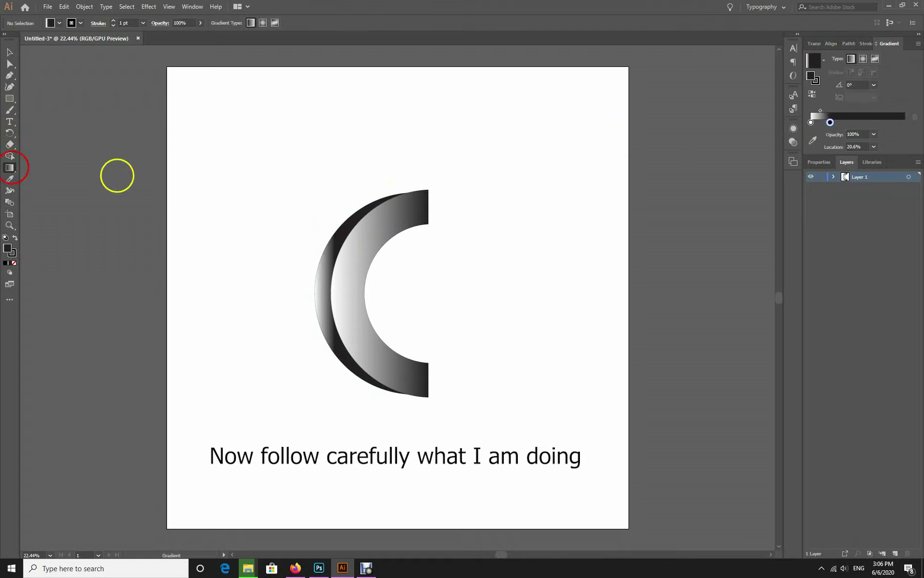
left_click_drag(320, 214, 279, 270)
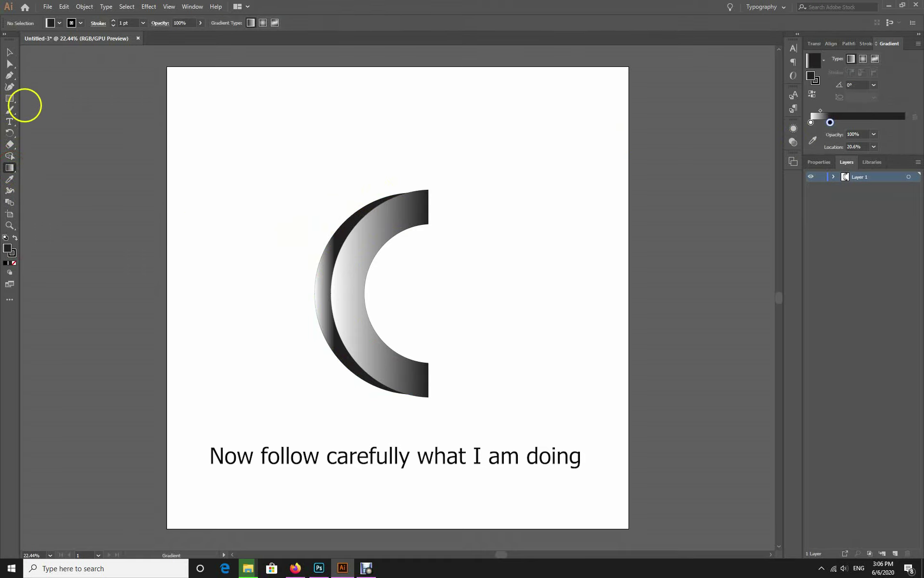
left_click(9, 52)
left_click(332, 243)
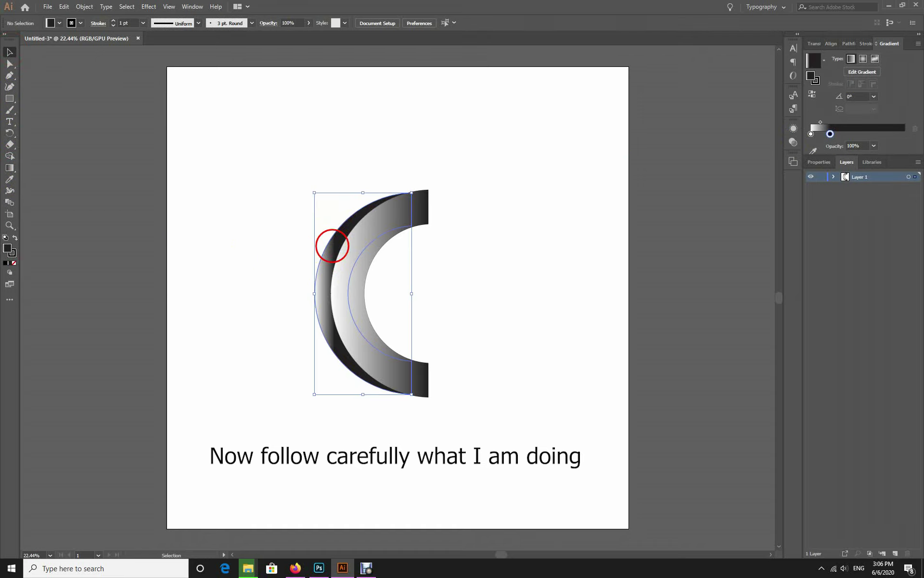
left_click(9, 169)
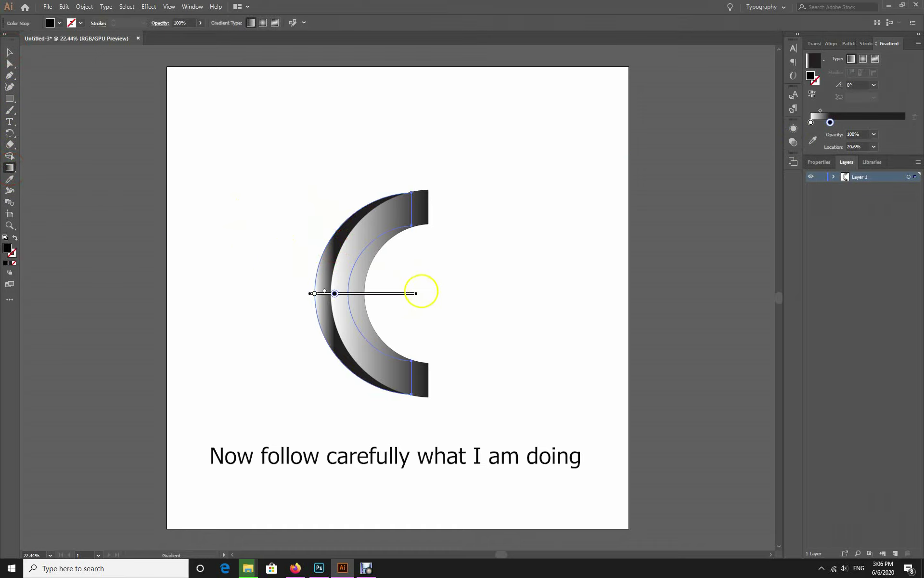
left_click_drag(416, 294, 404, 246)
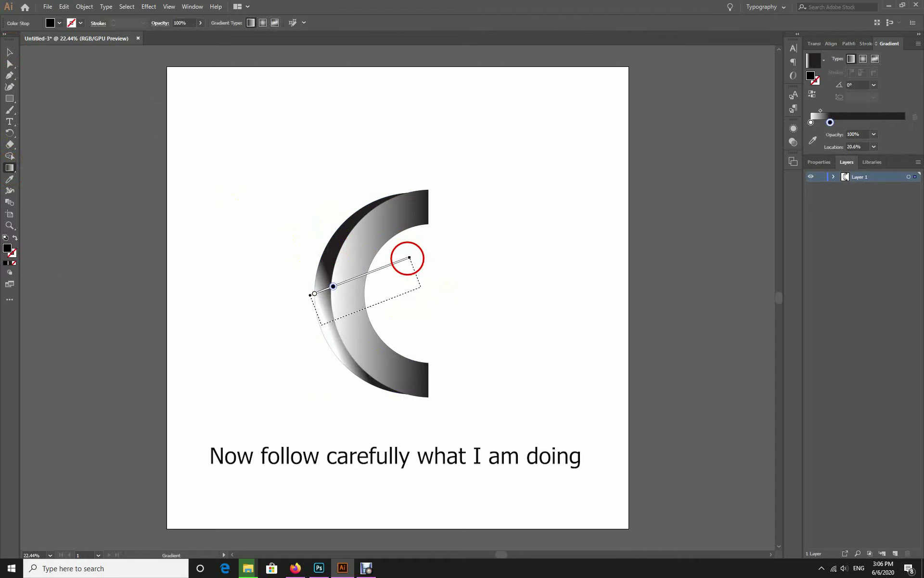
mouse_move(404, 246)
left_mouse_down()
mouse_move(318, 355)
mouse_move(446, 314)
left_mouse_up()
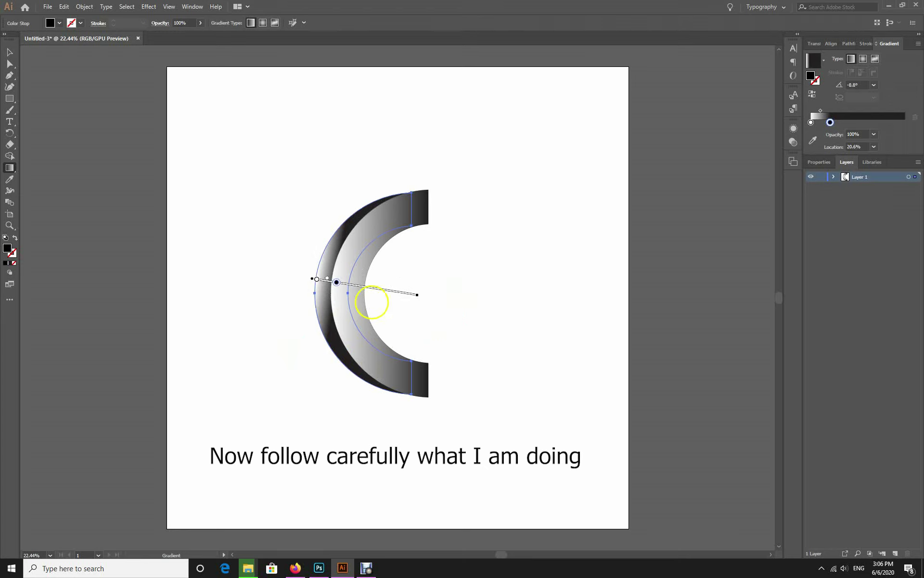
mouse_move(336, 281)
left_mouse_down()
mouse_move(388, 290)
mouse_move(330, 280)
left_mouse_up()
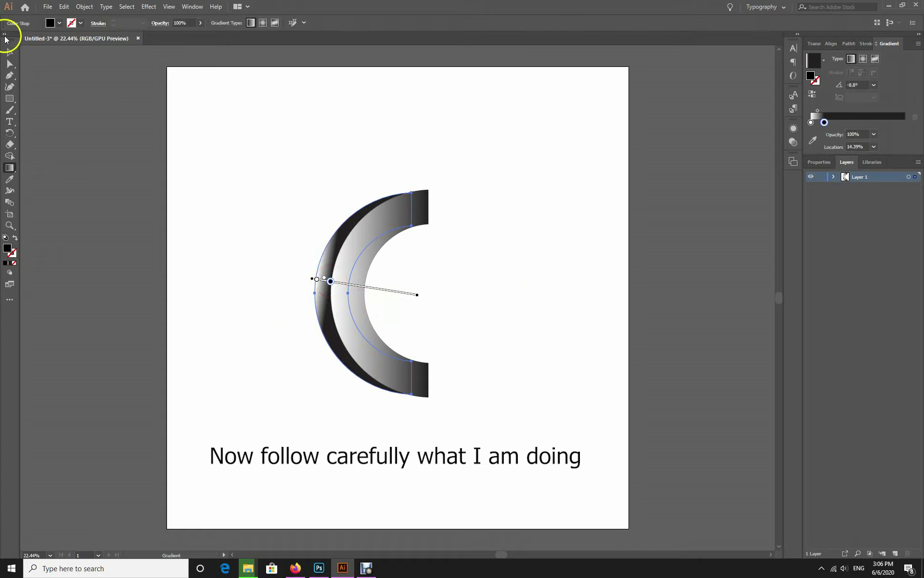
left_click(9, 51)
left_click(220, 113)
Step: Tilt the front crescent's gradient to about -23.9° with its dark stop near 63%
left_click(358, 253)
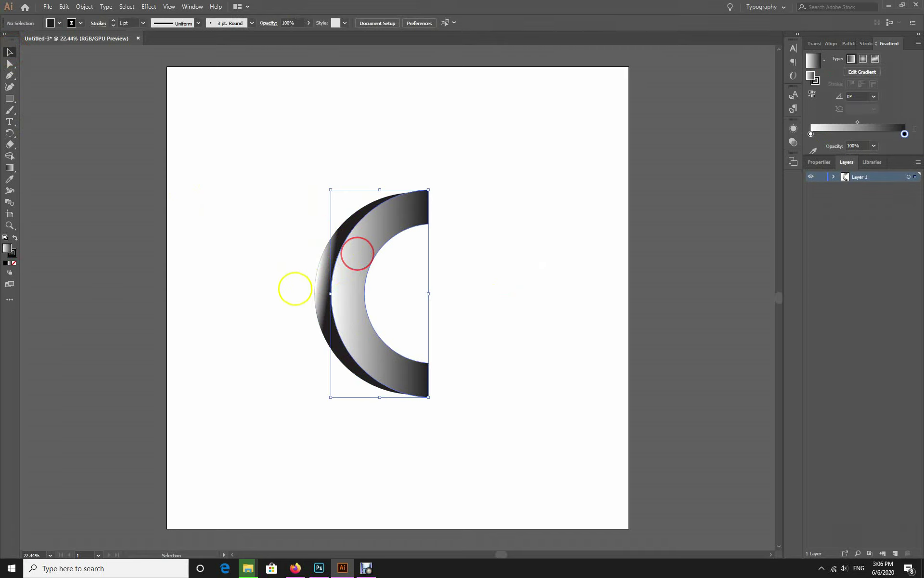
left_click(10, 168)
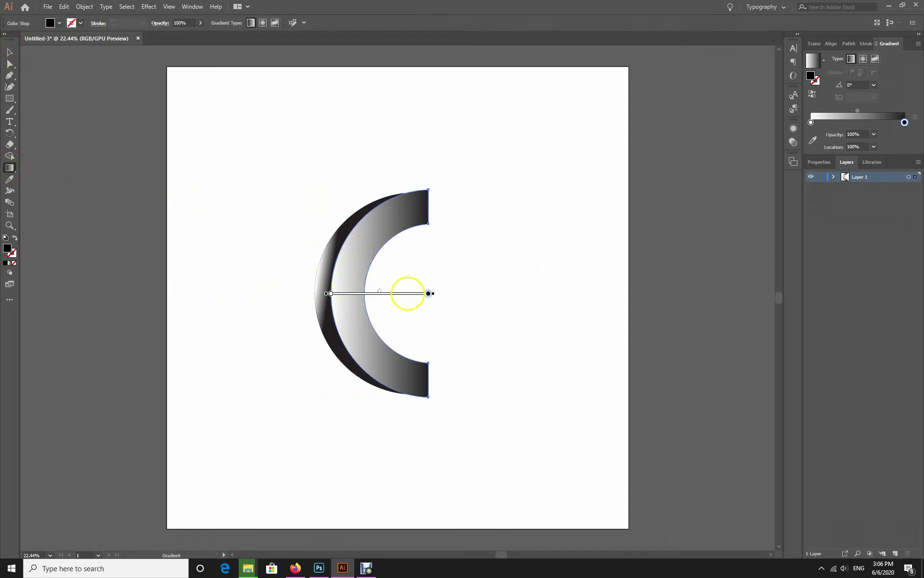
left_click_drag(430, 292, 422, 330)
mouse_move(346, 260)
left_mouse_down()
mouse_move(378, 275)
mouse_move(346, 261)
left_mouse_up()
left_click_drag(435, 300, 383, 247)
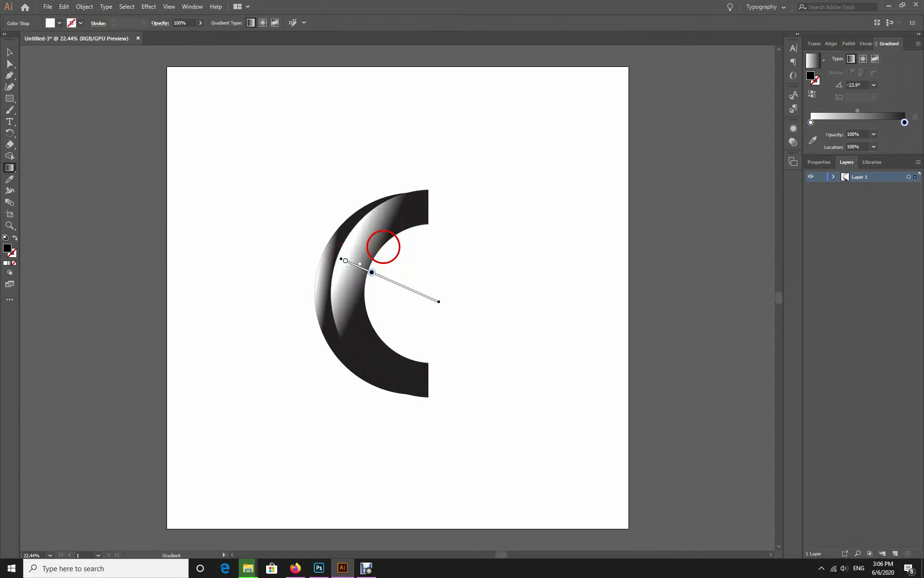
left_click_drag(383, 247, 411, 264)
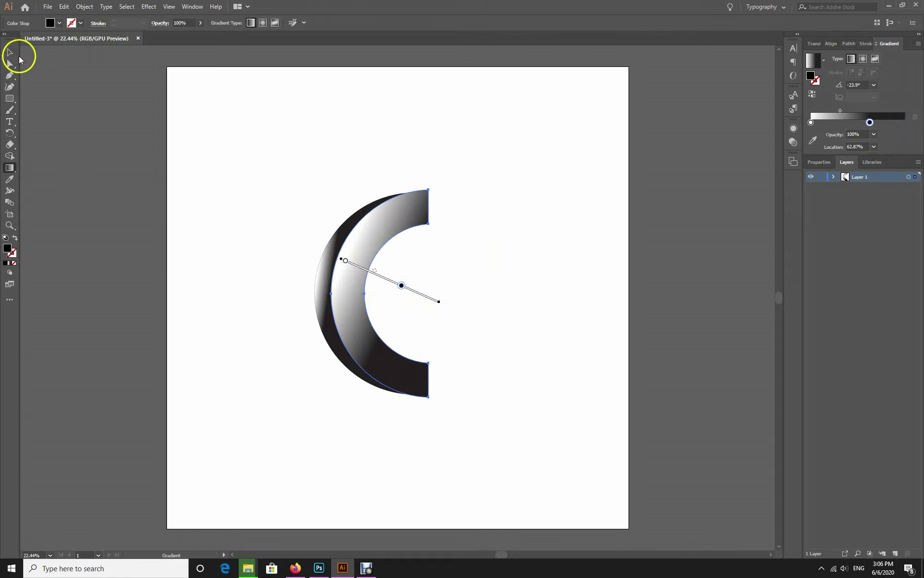
left_click(10, 54)
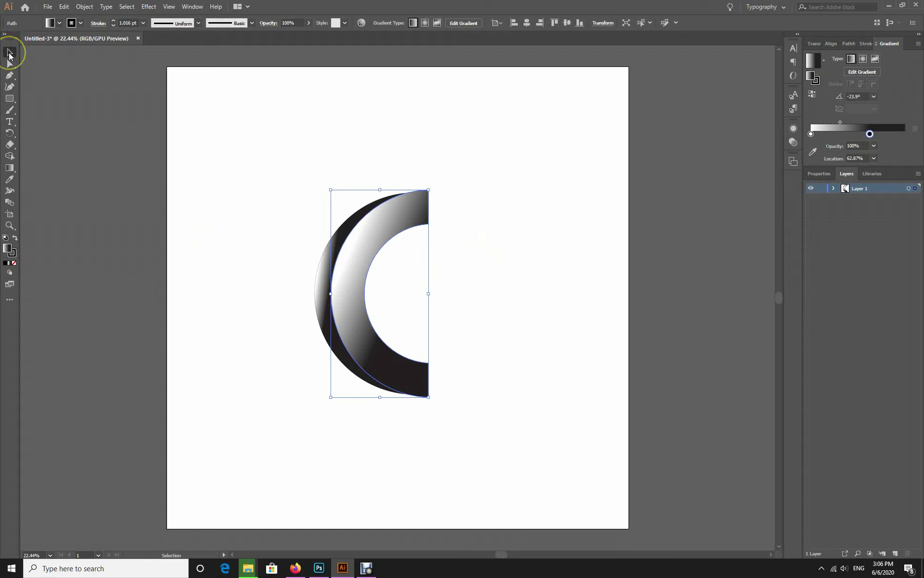
left_click(253, 127)
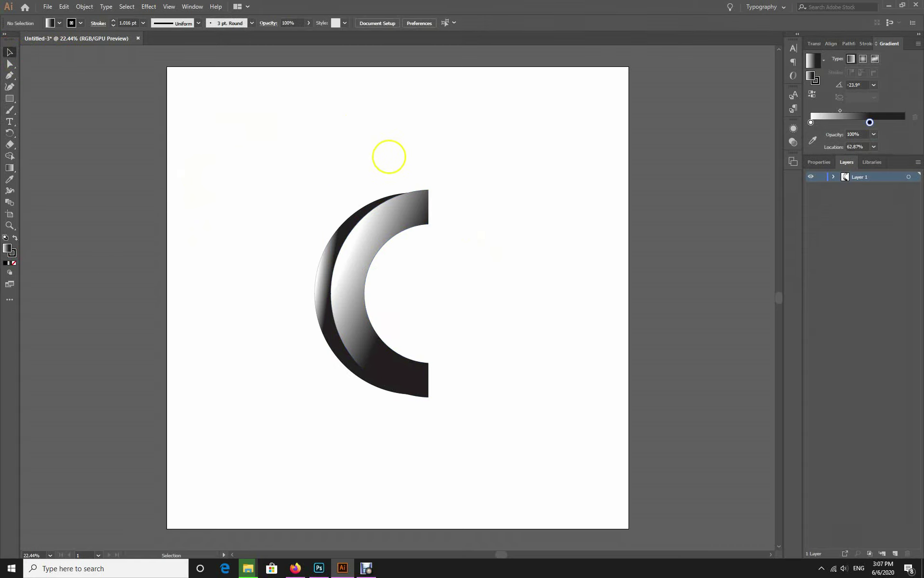
Step: Zoom in and draw a small curved blade shape with the Pen tool
key("ctrl+plus")
key("ctrl+plus")
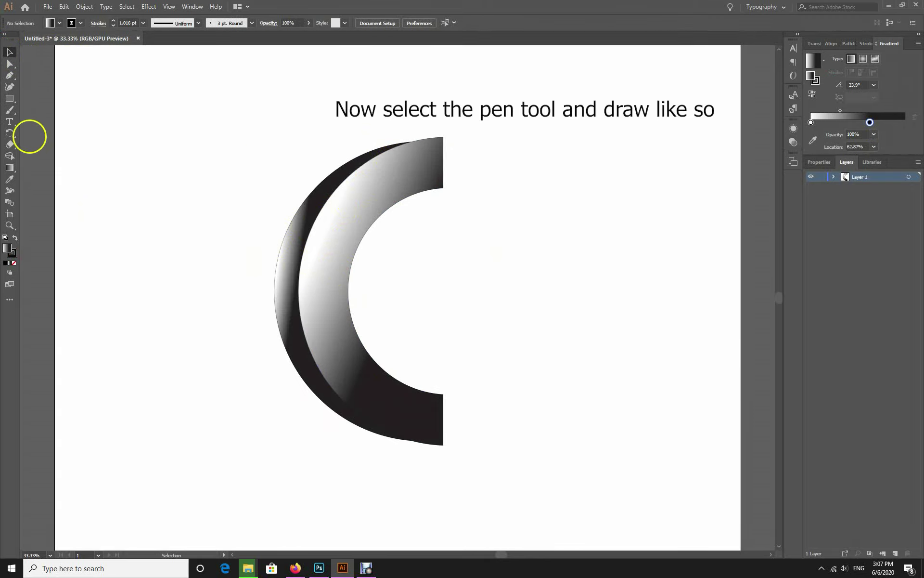
left_click(13, 76)
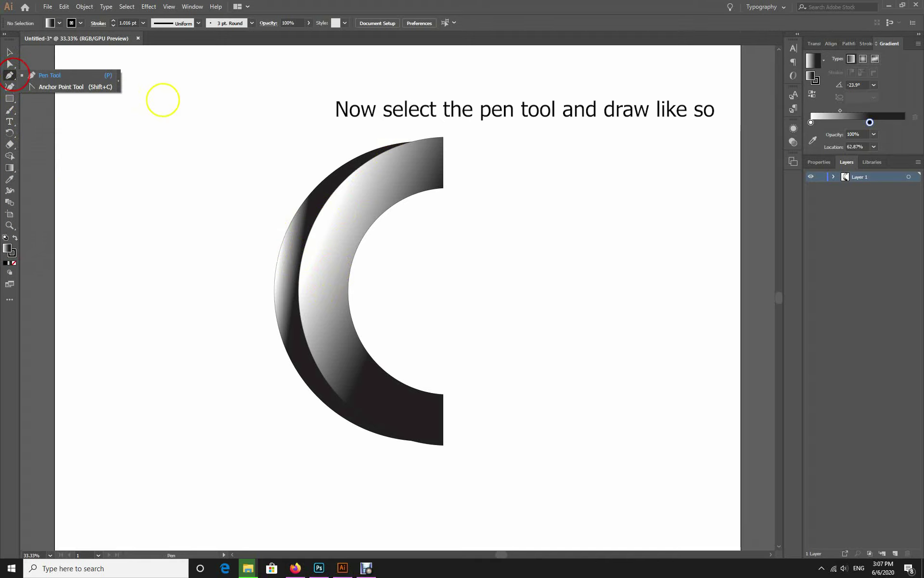
left_click(221, 102)
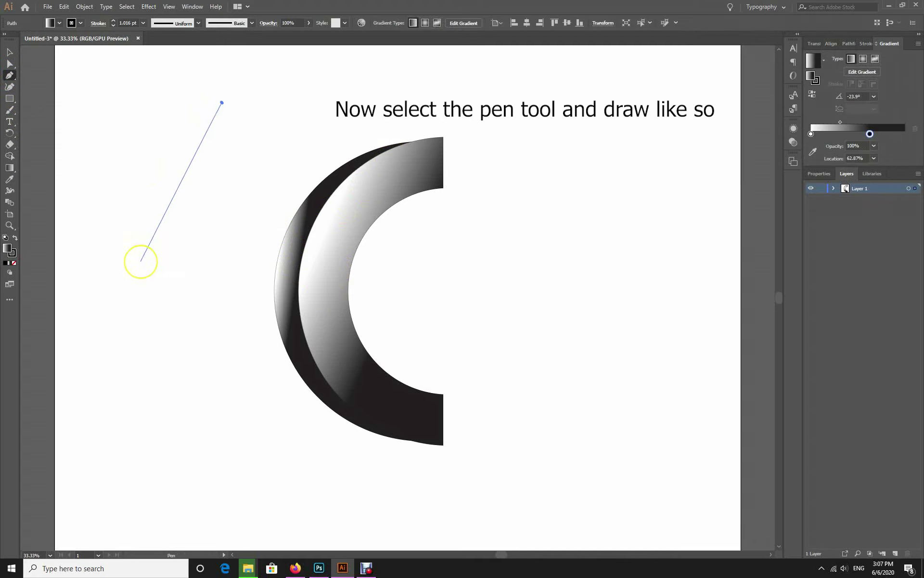
mouse_move(140, 261)
left_mouse_down()
mouse_move(161, 278)
mouse_move(157, 383)
mouse_move(183, 388)
mouse_move(201, 420)
mouse_move(196, 469)
mouse_move(149, 462)
mouse_move(186, 470)
mouse_move(167, 410)
mouse_move(166, 431)
left_mouse_up()
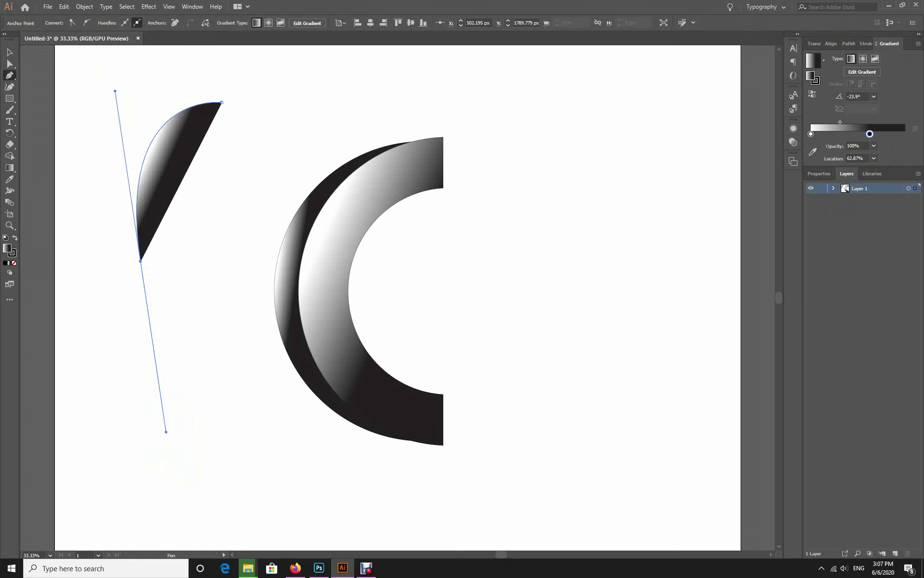
left_click(141, 261)
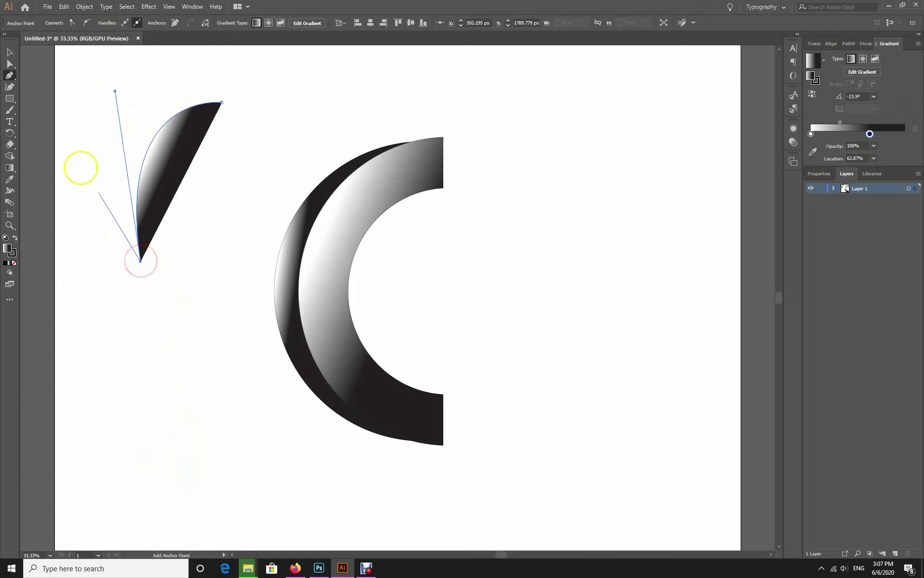
Step: Move the blade shape onto the upper inner edge of the C
left_click(10, 52)
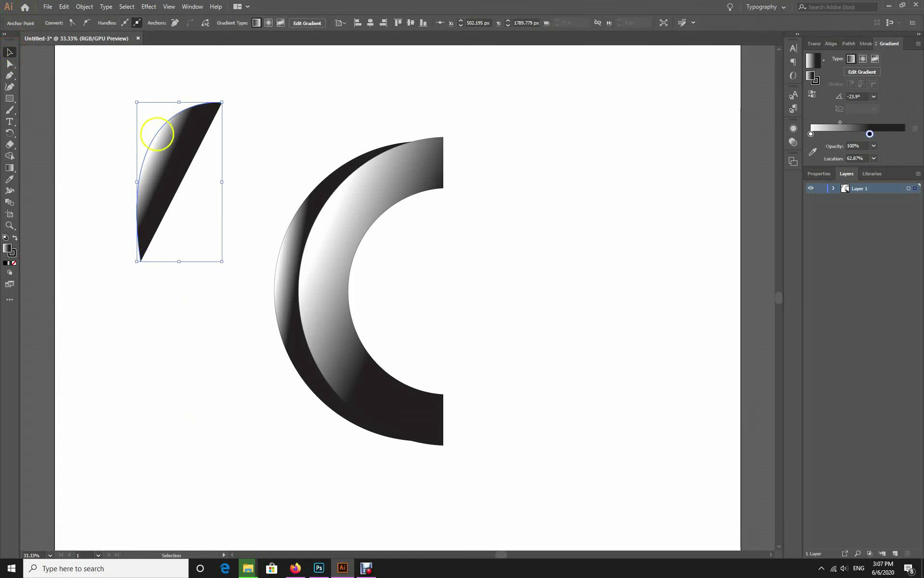
left_click(171, 149)
left_click(279, 143)
left_click(169, 150)
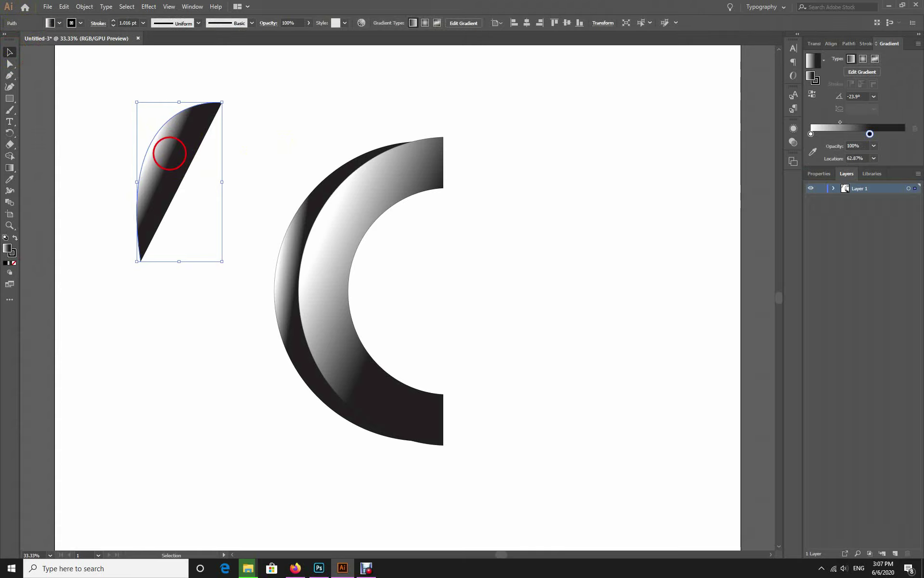
mouse_move(169, 153)
left_mouse_down()
mouse_move(379, 225)
mouse_move(356, 205)
left_mouse_up()
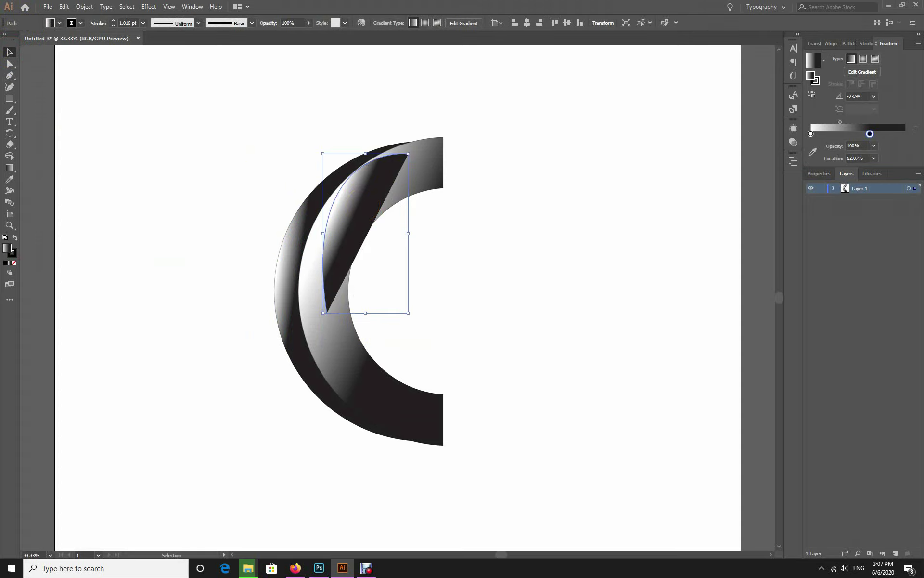
left_click(448, 219)
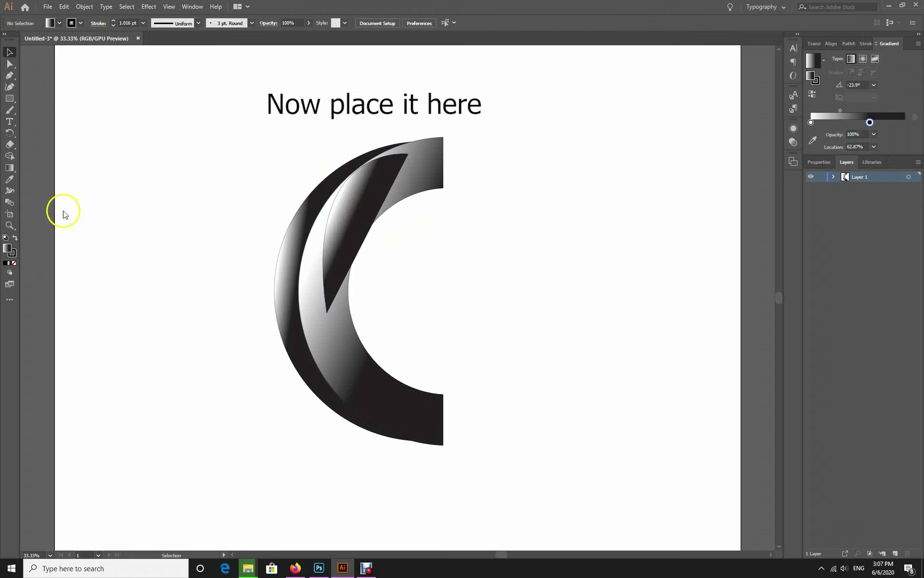
Step: With the Curvature Tool, bend the gradient blade's right edge inward and narrow it into a thin sliver
left_click(11, 87)
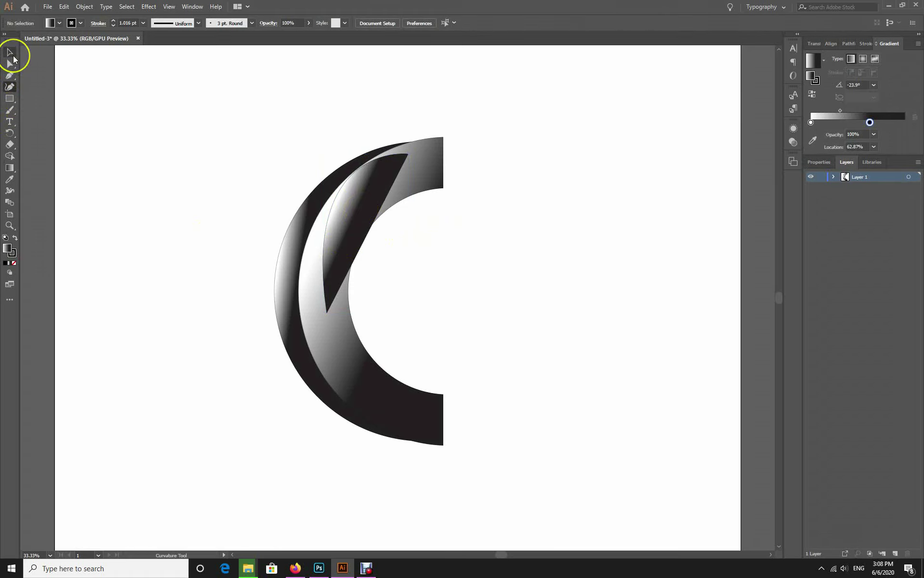
left_click(10, 53)
left_click(355, 216)
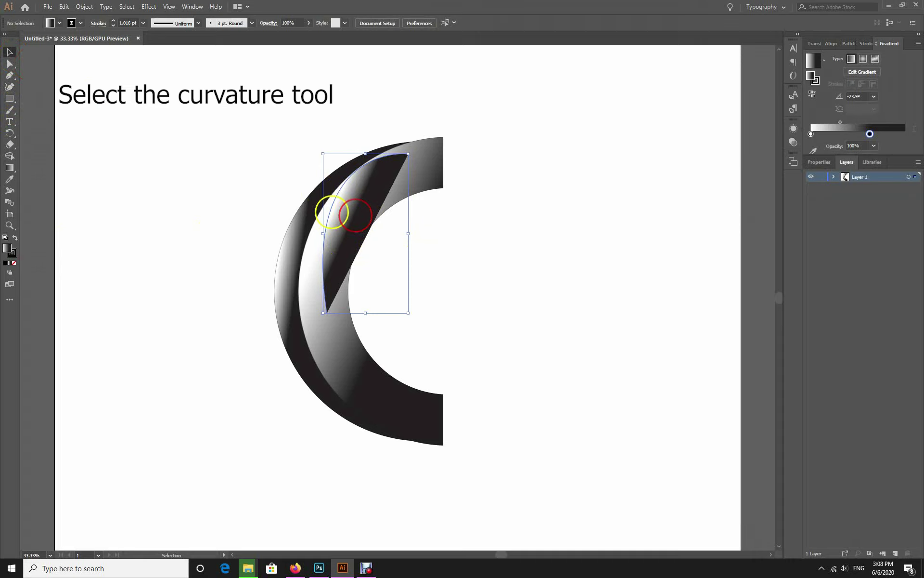
left_click(10, 87)
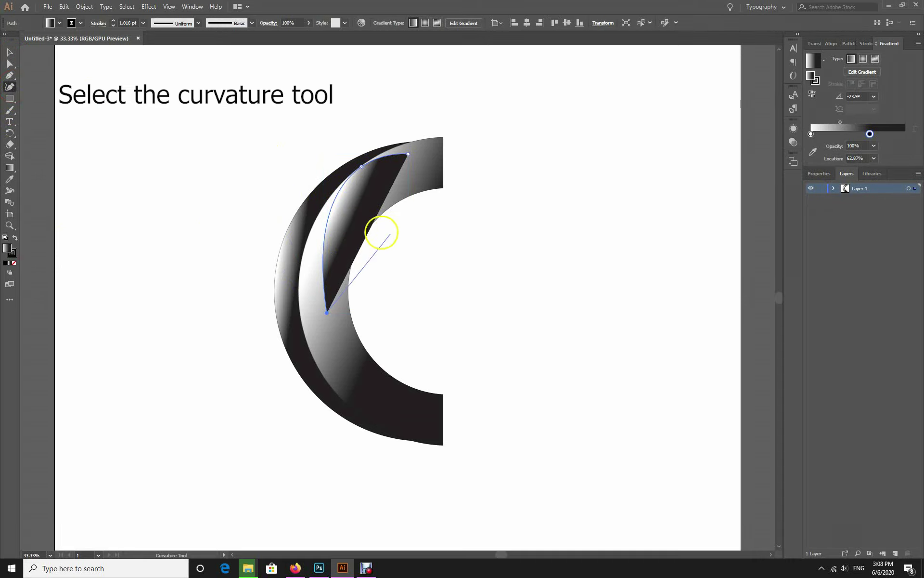
left_click_drag(373, 223, 344, 208)
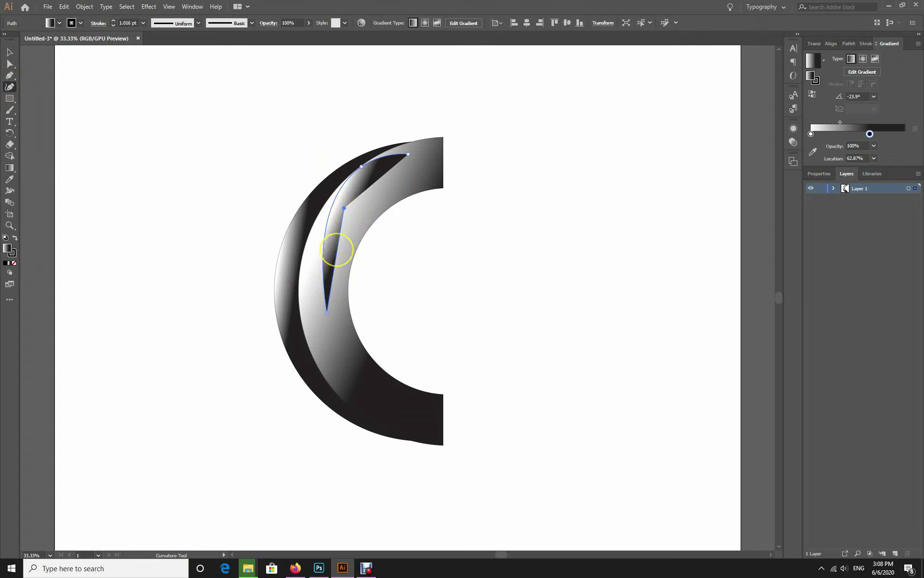
left_click_drag(337, 249, 333, 244)
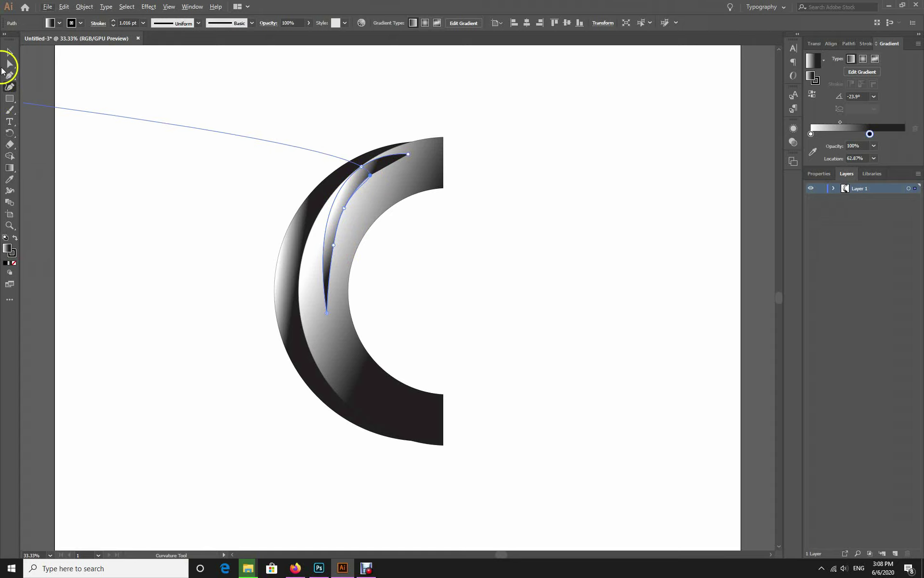
left_click(10, 51)
Step: Move the highlight sliver slightly right along the C's inner edge
left_click(187, 105)
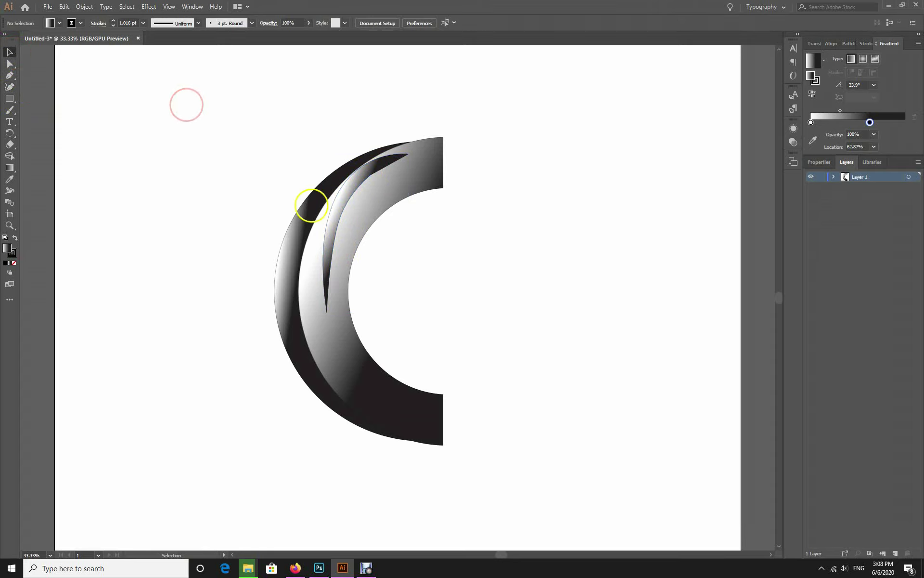
left_click_drag(361, 186, 373, 188)
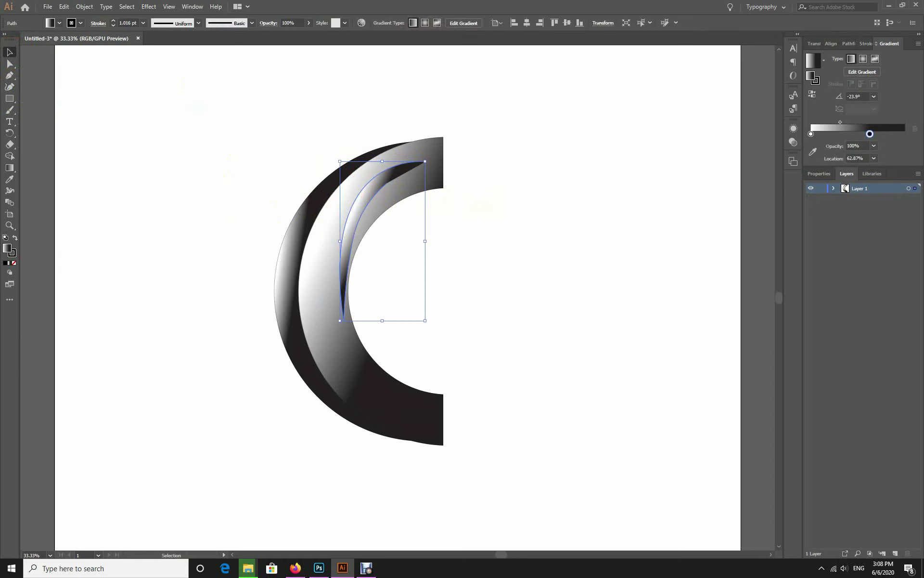
left_click(483, 203)
left_click(374, 179)
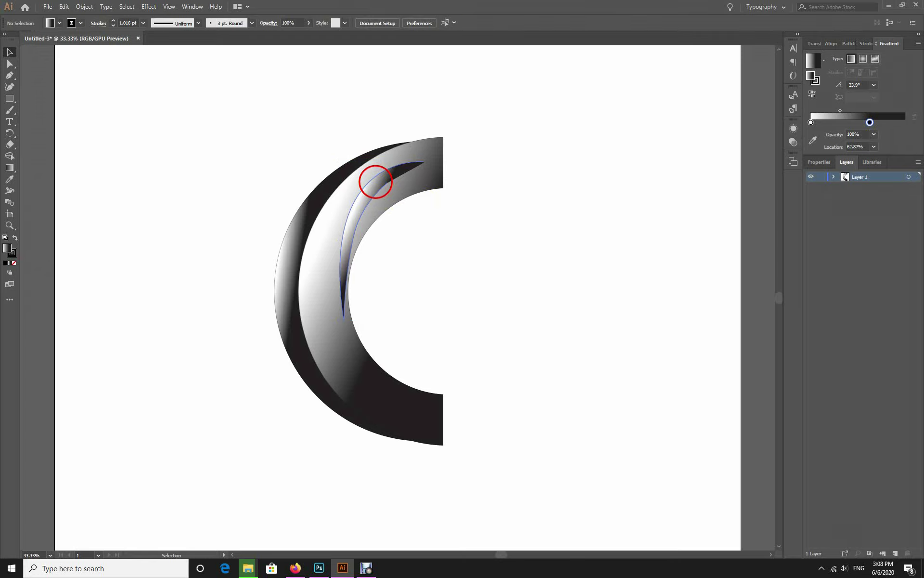
left_click(186, 162)
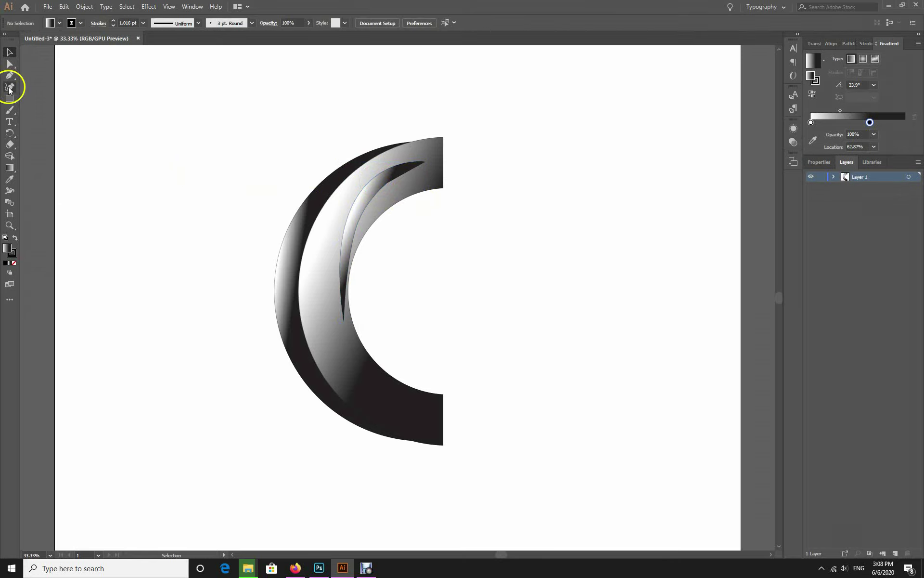
Step: Nudge the sliver's bottom point right and pull its top point into the C's top-right corner
left_click(10, 87)
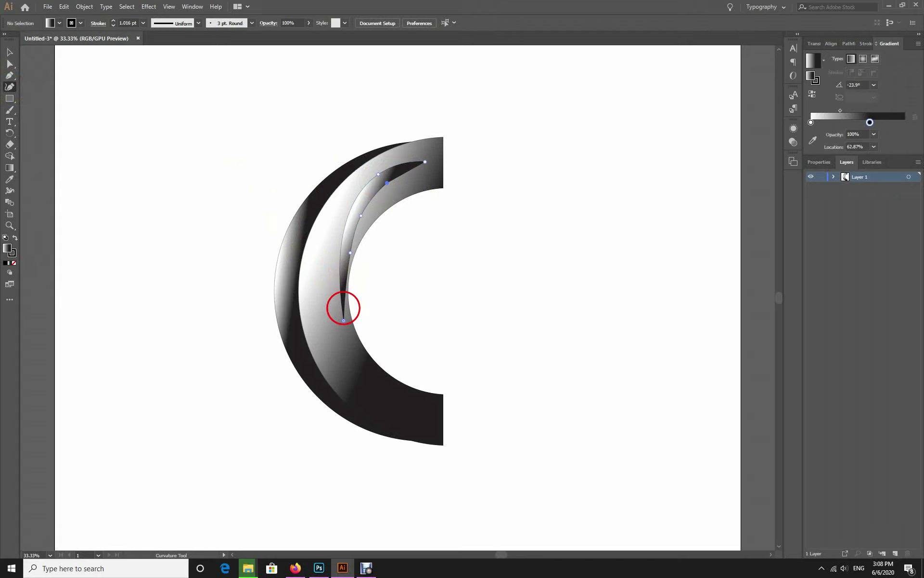
left_click(343, 316)
left_click_drag(343, 321, 350, 318)
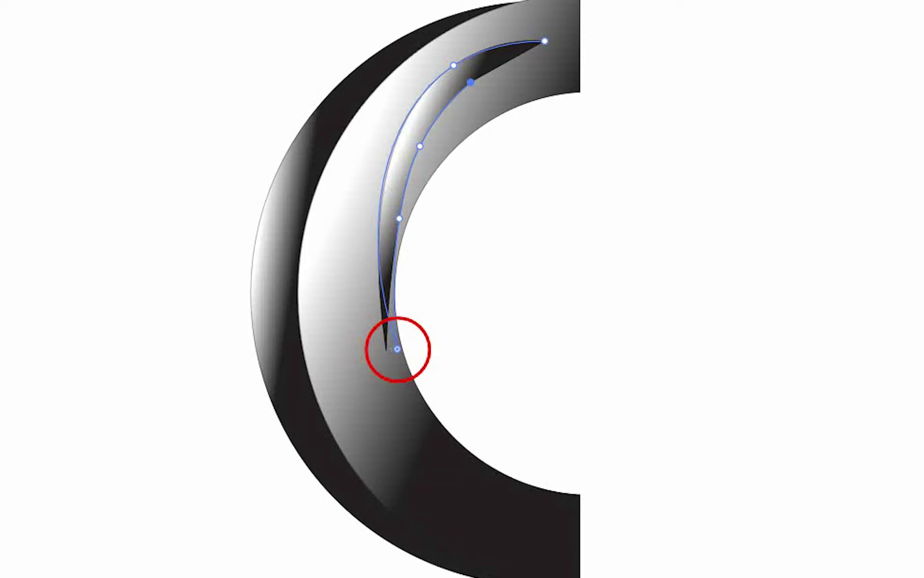
left_click(397, 349)
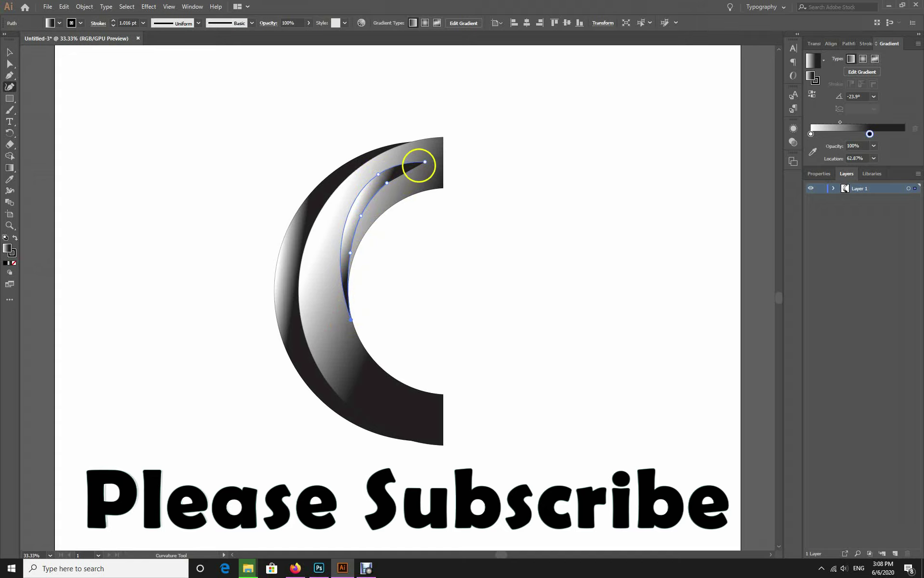
left_click(425, 162)
left_click_drag(549, 214, 580, 242)
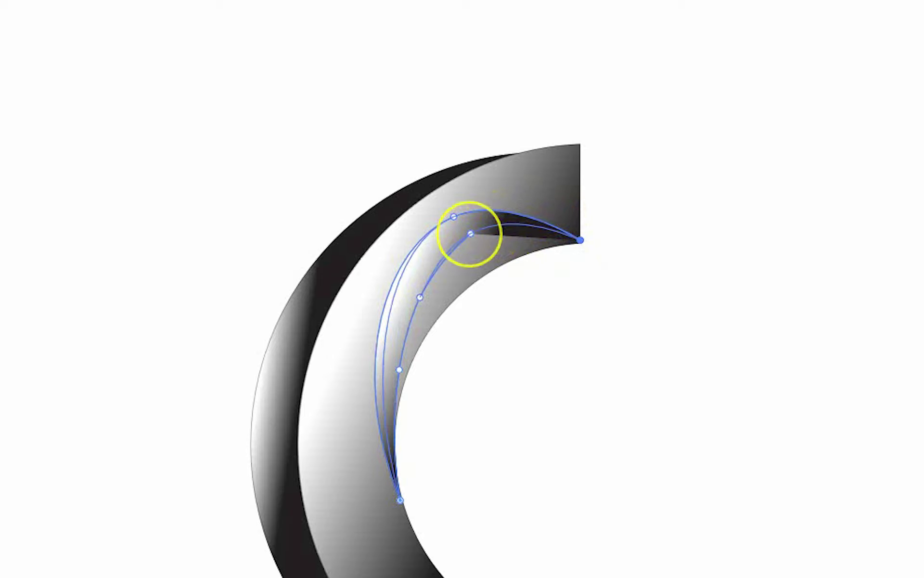
Step: Smooth the sliver's inner curve by raising and adding points, then reselect the inner crescent
left_click_drag(470, 233, 471, 245)
left_click(505, 239)
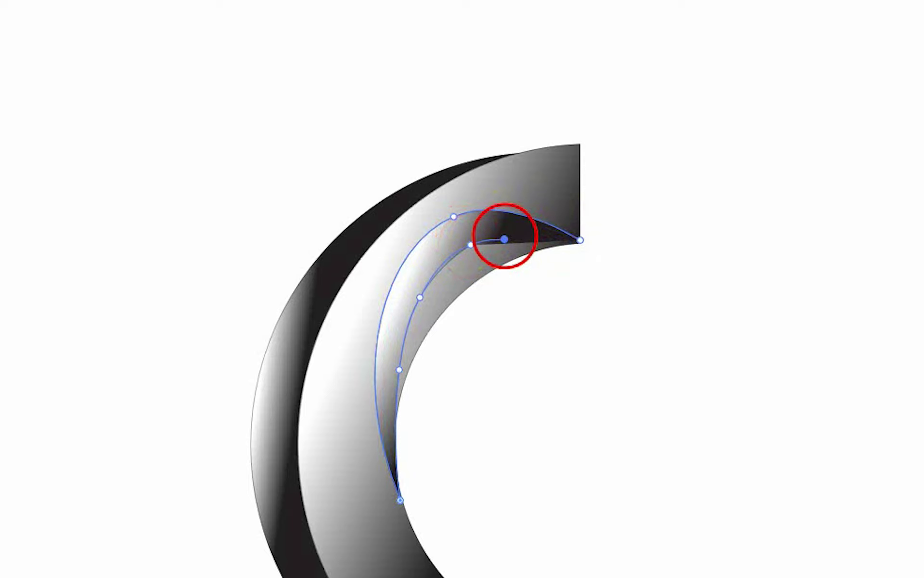
left_click_drag(505, 238, 506, 230)
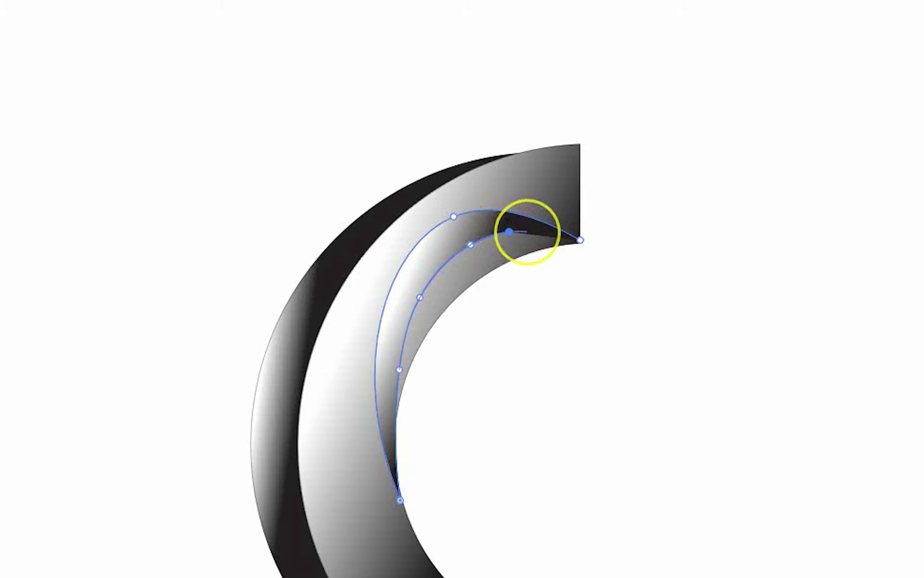
left_click(529, 231)
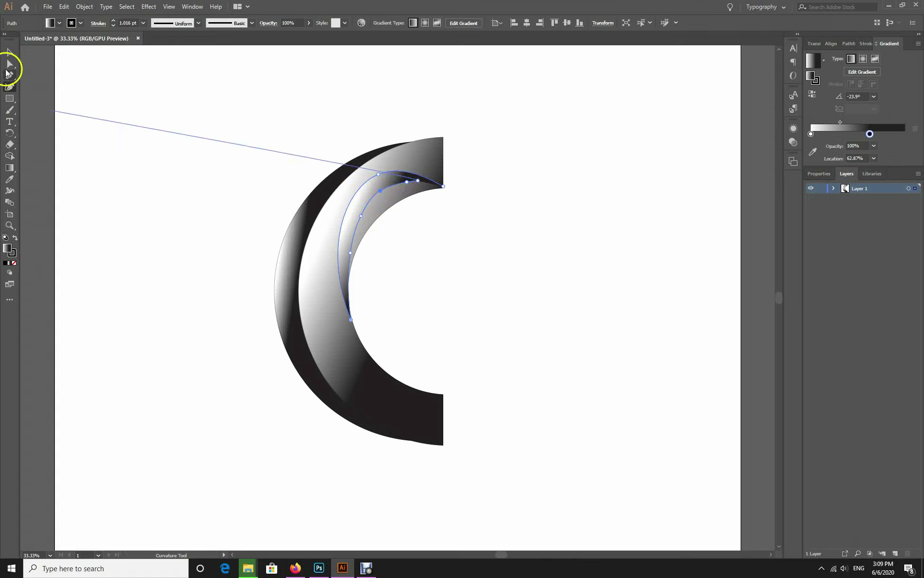
left_click(10, 52)
left_click(135, 101)
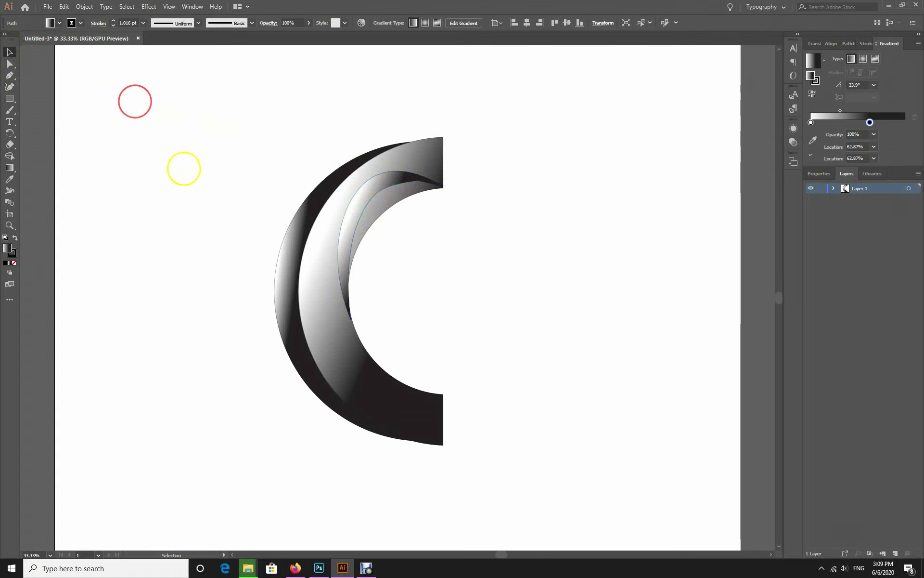
left_click(479, 233)
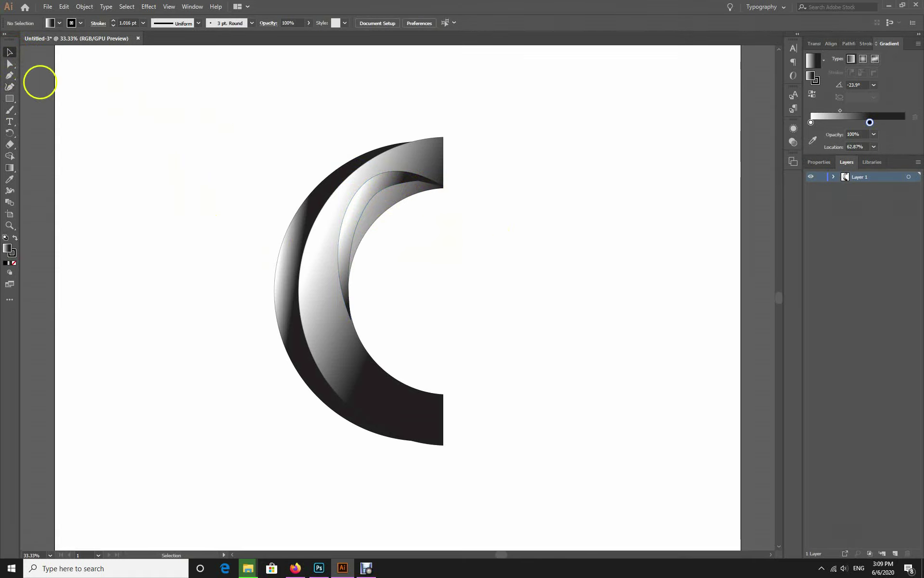
left_click(9, 87)
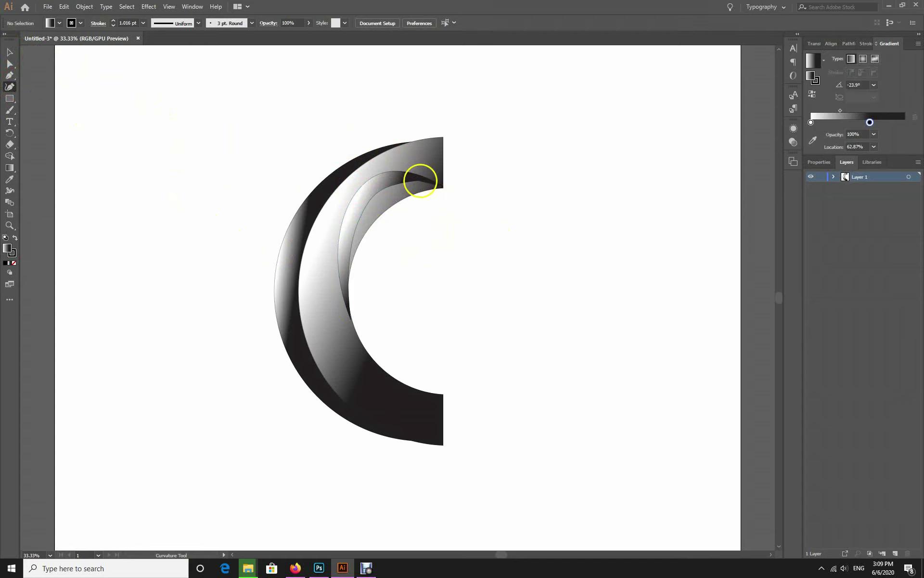
left_click(417, 179)
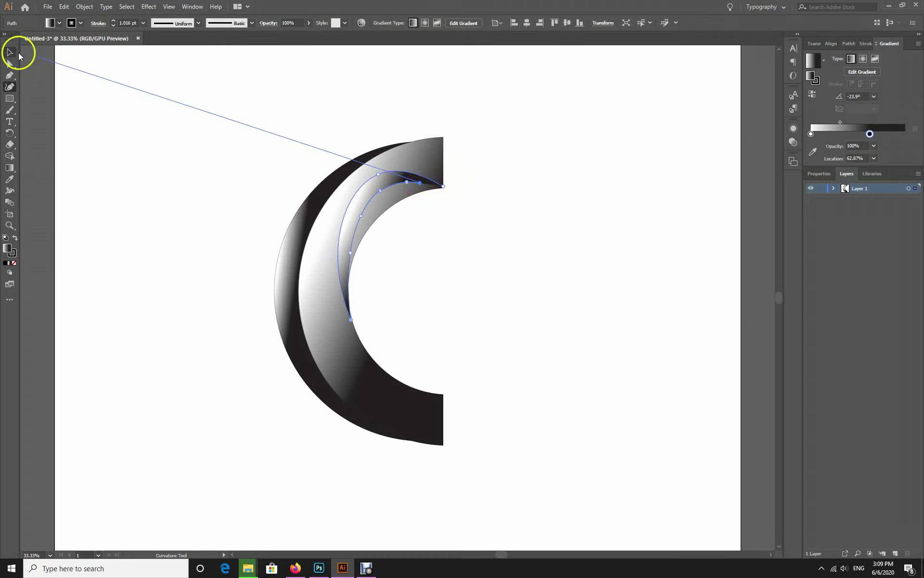
left_click(10, 52)
left_click(163, 141)
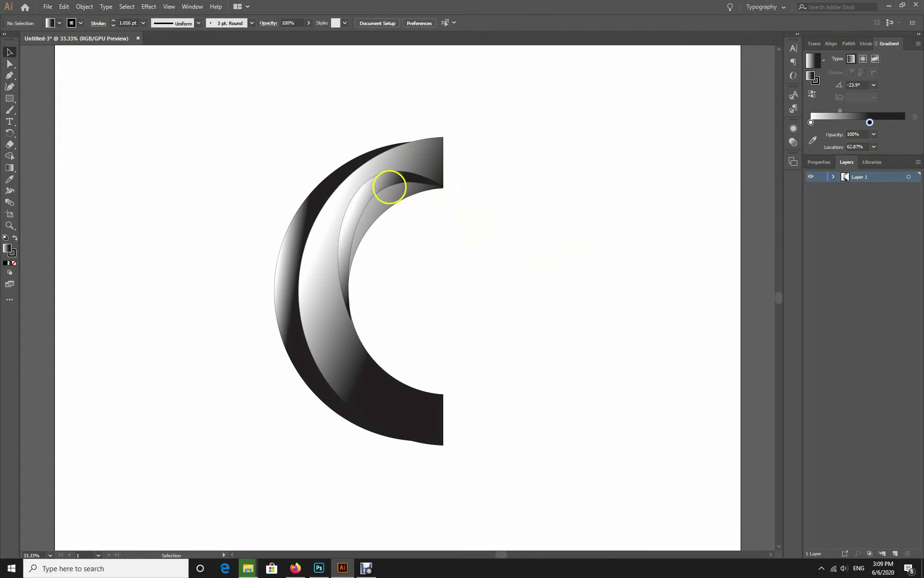
left_click(388, 185)
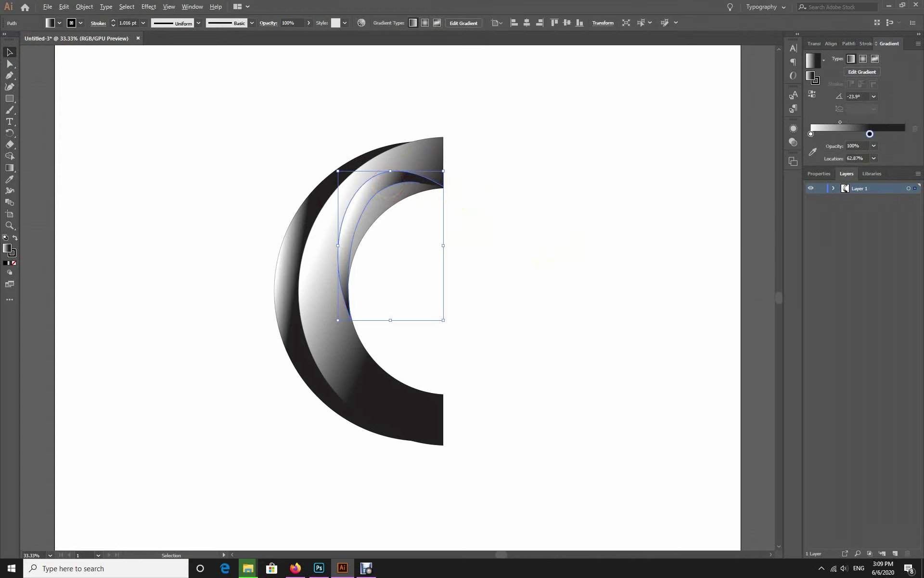
Step: Alt-drag a copy of the inner crescent and rotate it slightly toward the C's top
left_click_drag(388, 182, 382, 181)
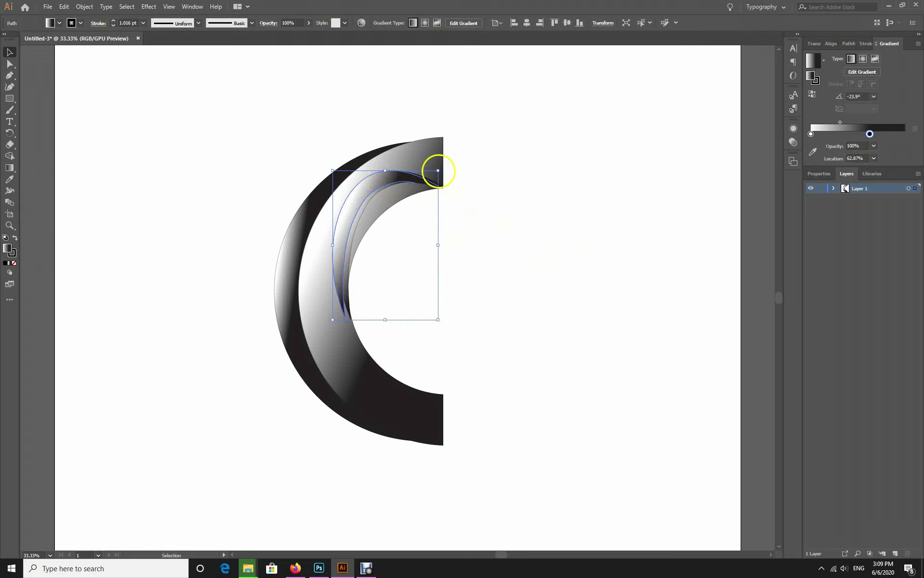
left_click_drag(443, 166, 439, 162)
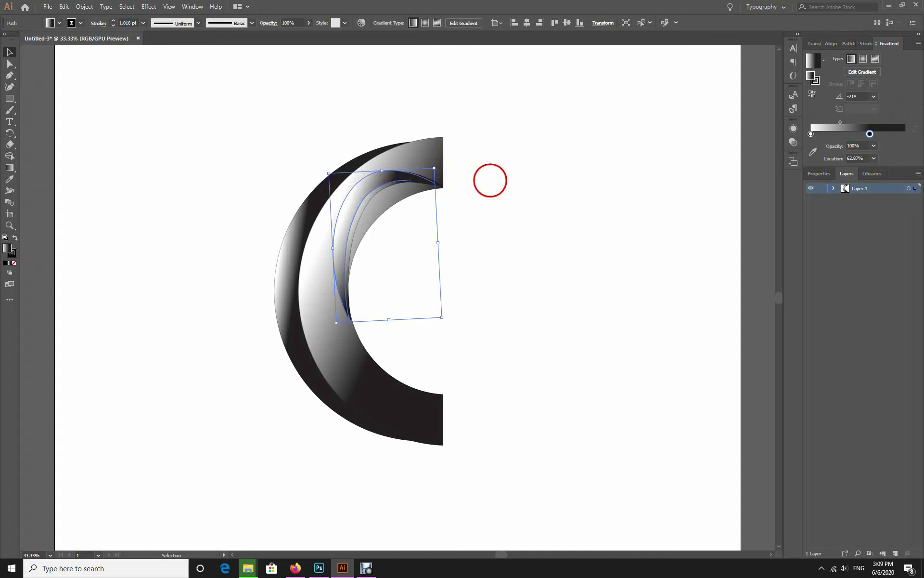
left_click(491, 180)
left_click(409, 178)
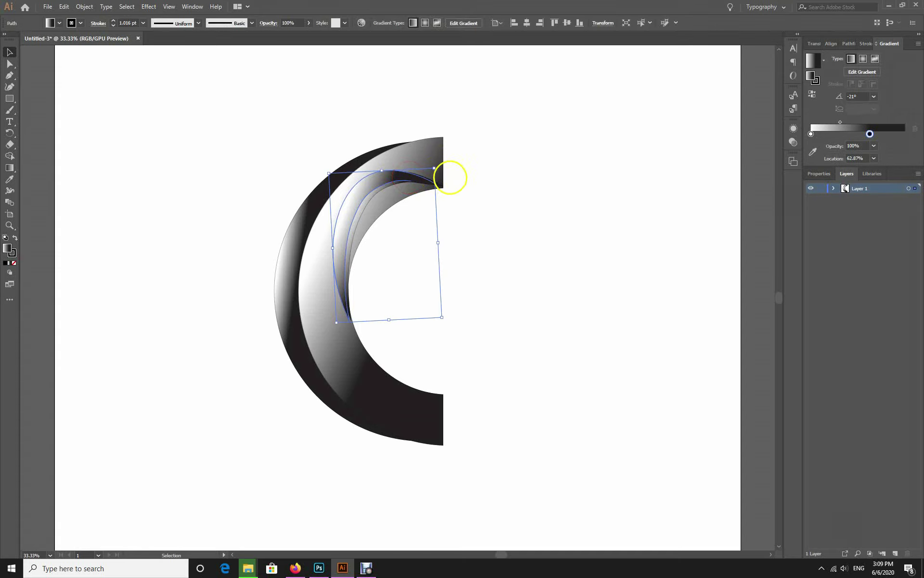
left_click(439, 163)
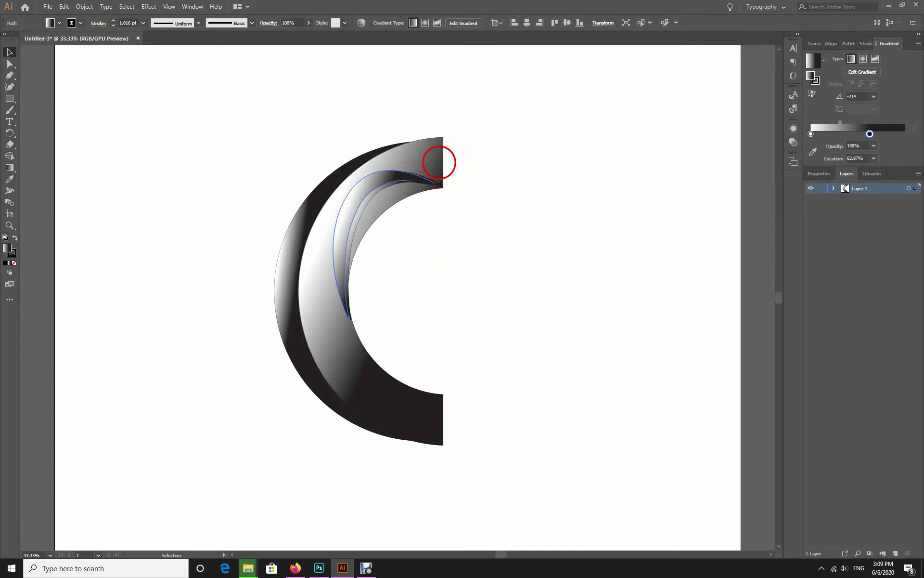
Step: Fine-tune the copy's rotation to fit the upper inside, then zoom in to check the curves
left_click_drag(439, 162, 439, 159)
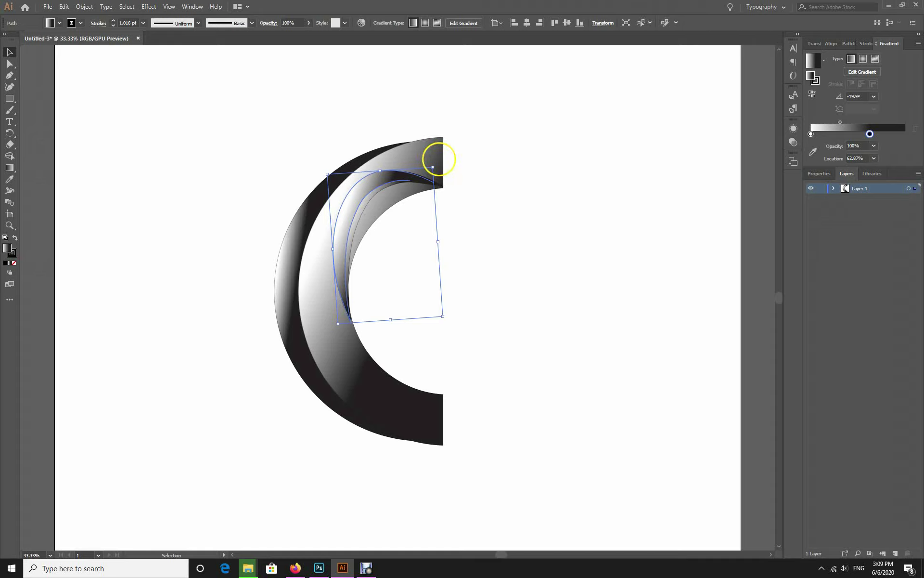
left_click_drag(437, 161, 437, 160)
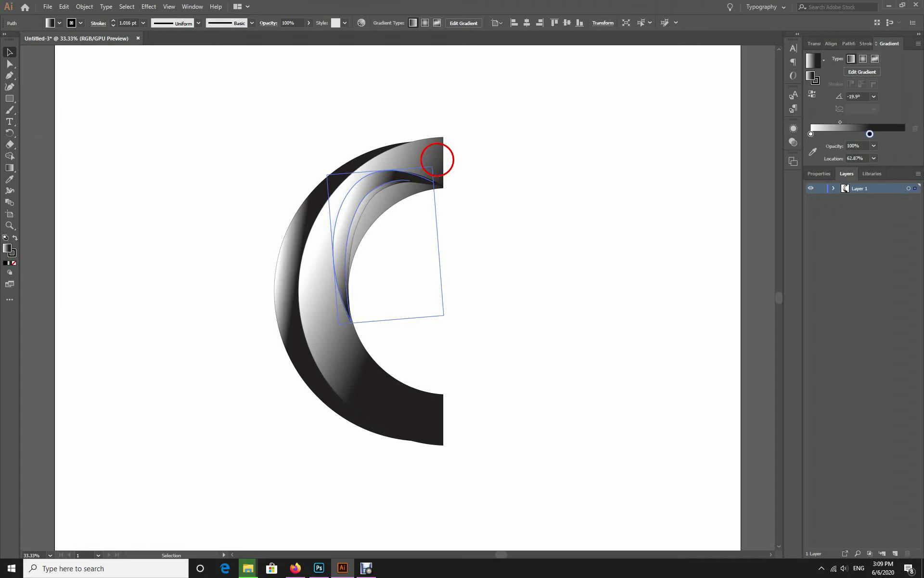
left_click(497, 203)
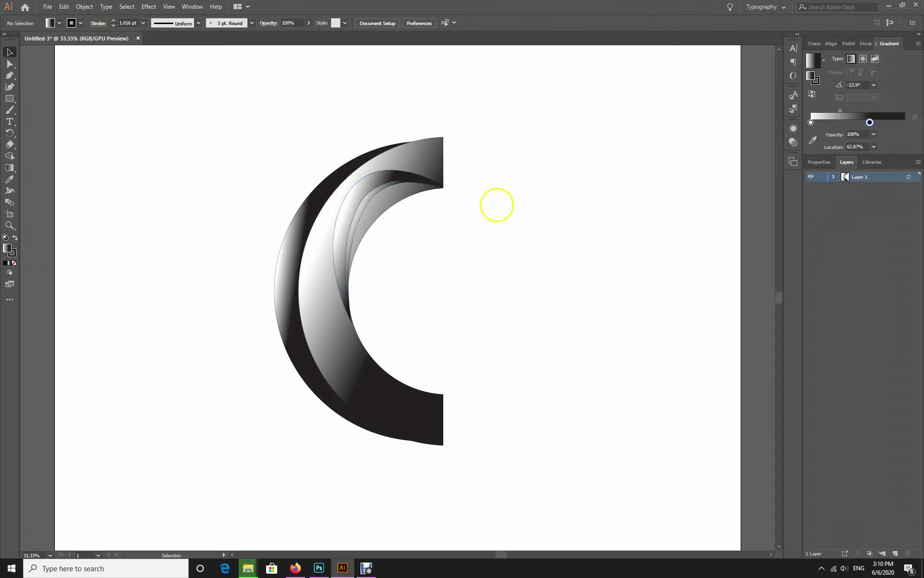
key("ctrl+equal")
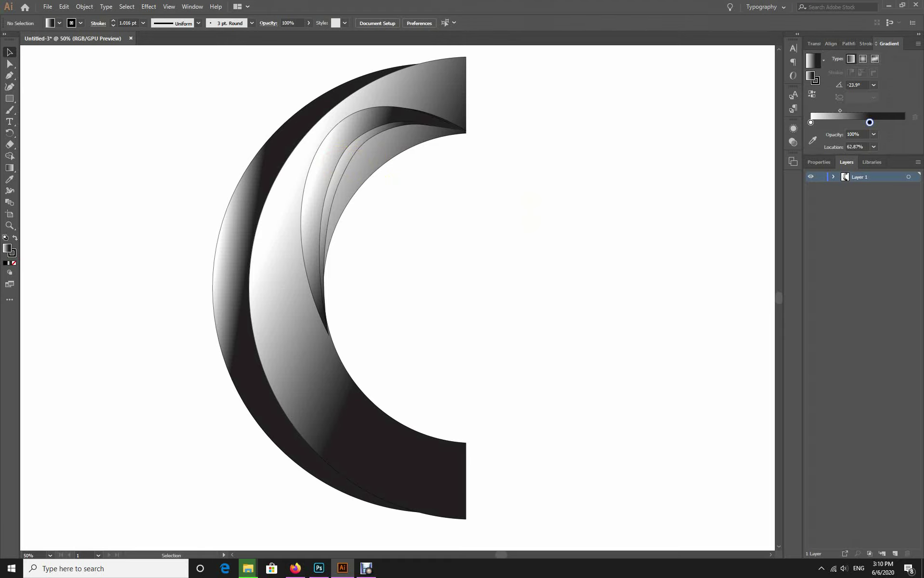
key("ctrl+minus")
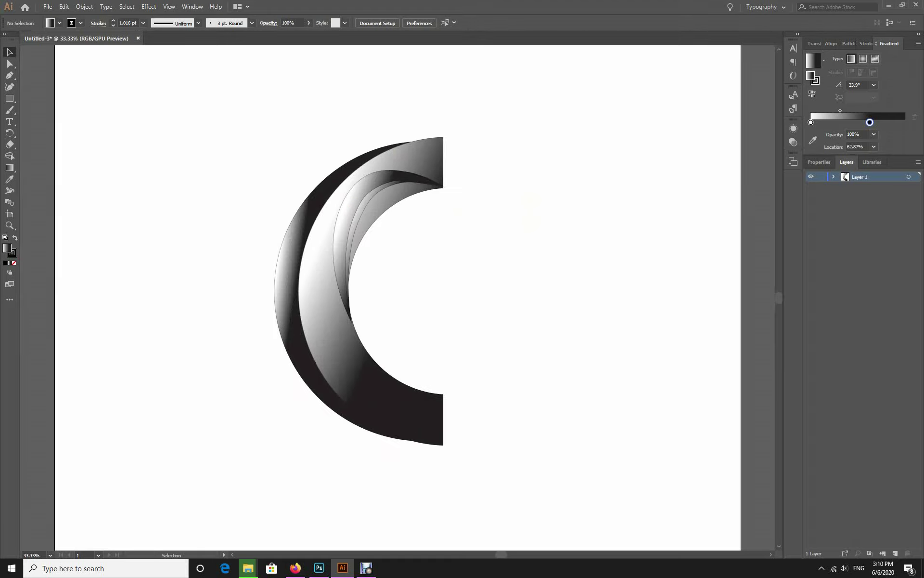
scroll(386, 169, "up", 1)
Step: Marquee-select all the C's shapes and apply Pathfinder Divide
left_click_drag(278, 142, 491, 475)
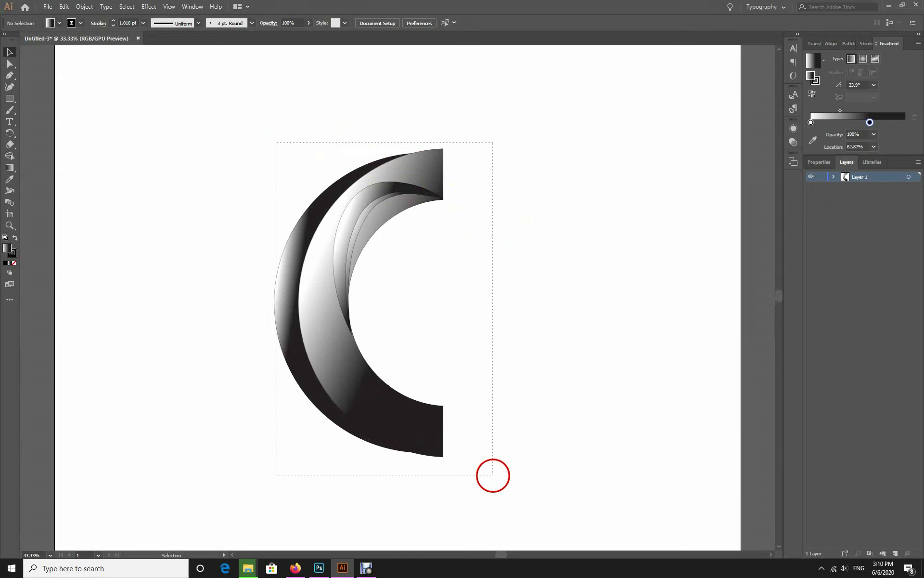
left_click(851, 45)
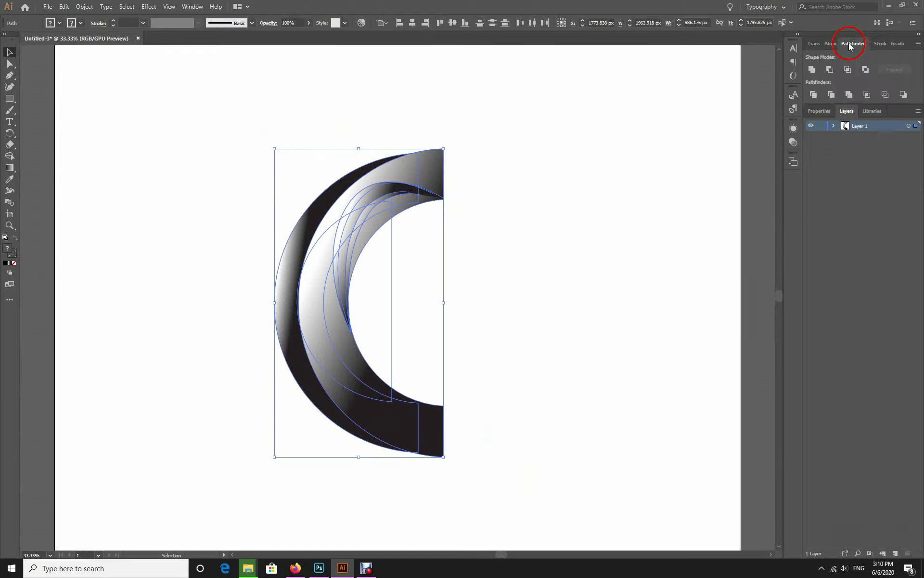
left_click(814, 95)
left_click(536, 212)
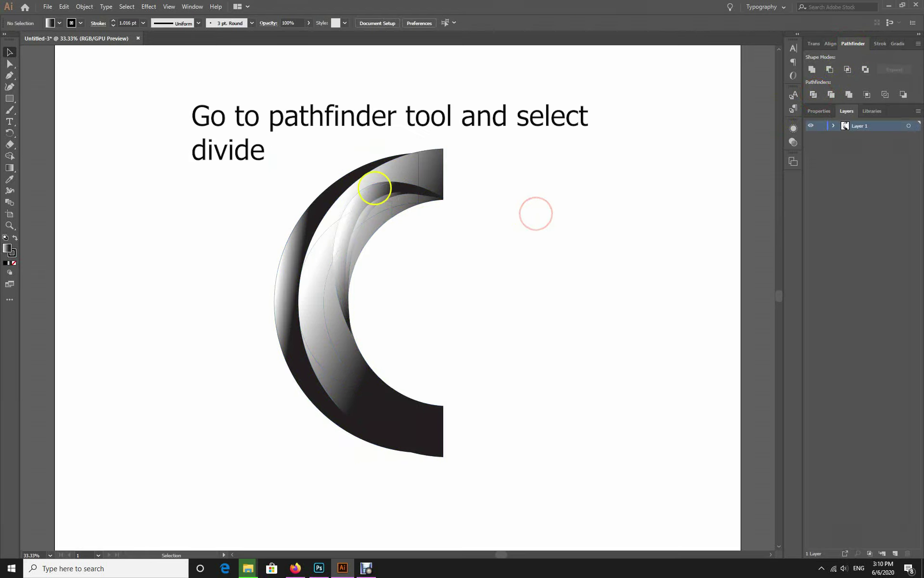
Step: Ungroup the divided pieces so each crescent part can be selected on its own
mouse_move(247, 128)
left_mouse_down()
mouse_move(500, 334)
mouse_move(520, 465)
left_mouse_up()
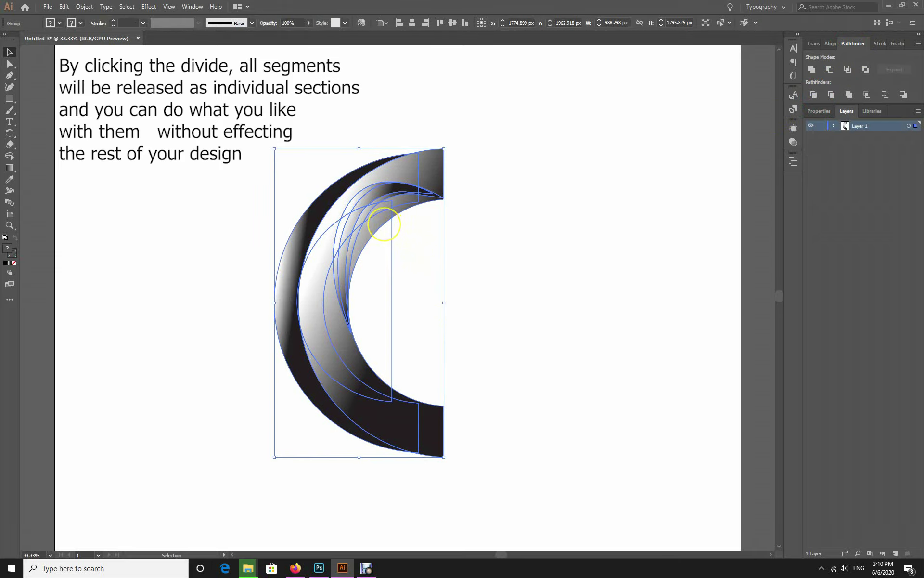
right_click(383, 224)
left_click(381, 219)
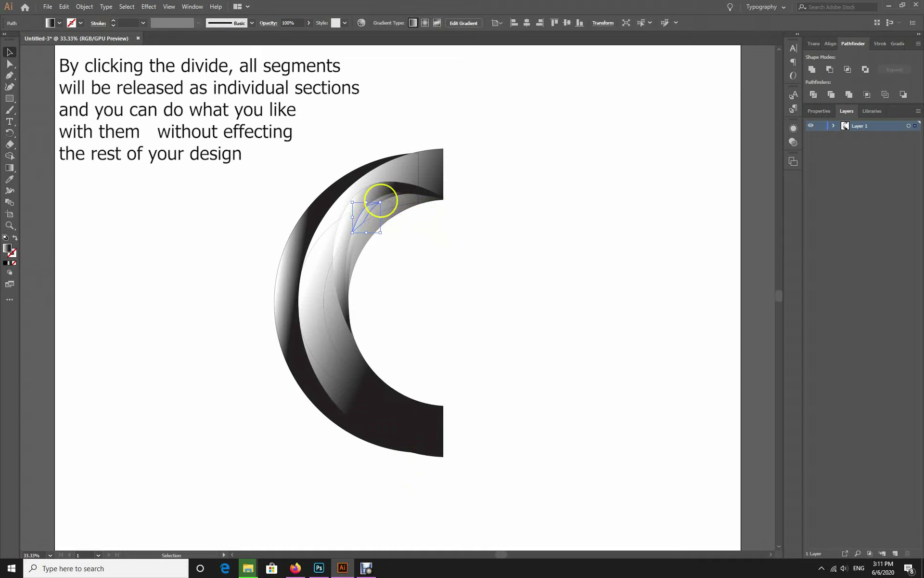
left_click(477, 217)
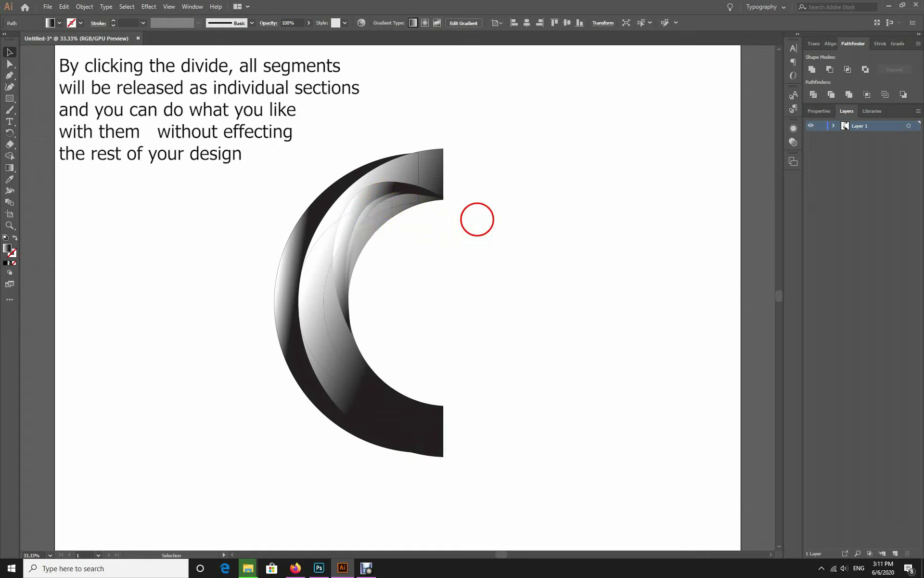
right_click(384, 219)
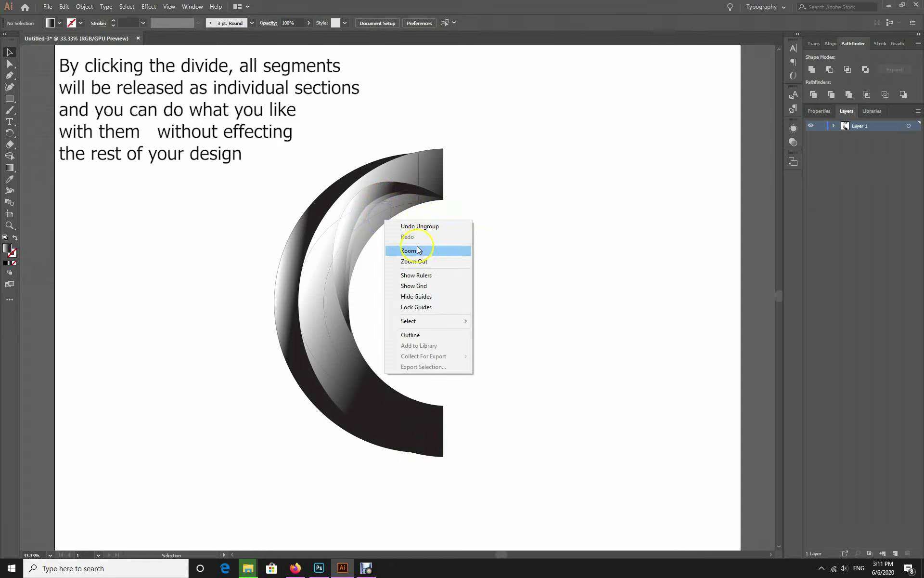
left_click(536, 237)
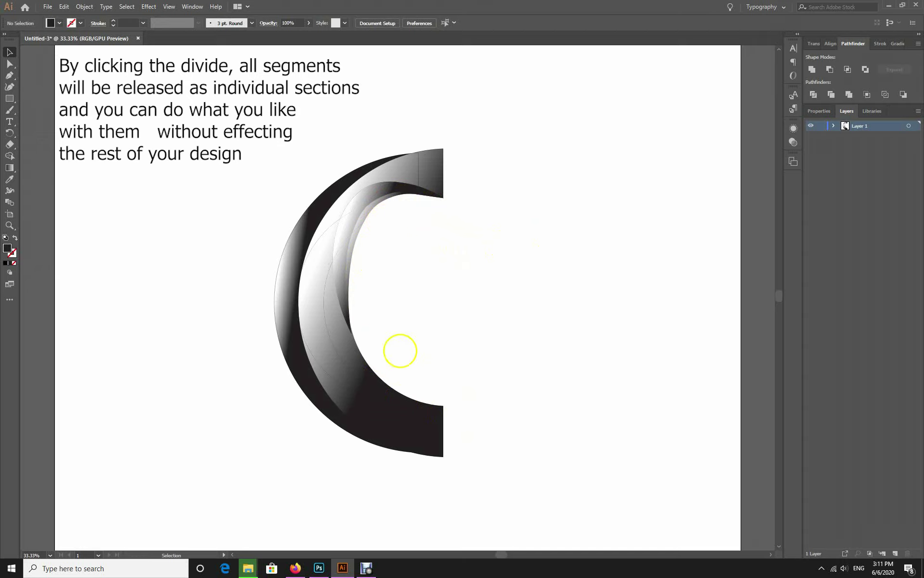
left_click(323, 340)
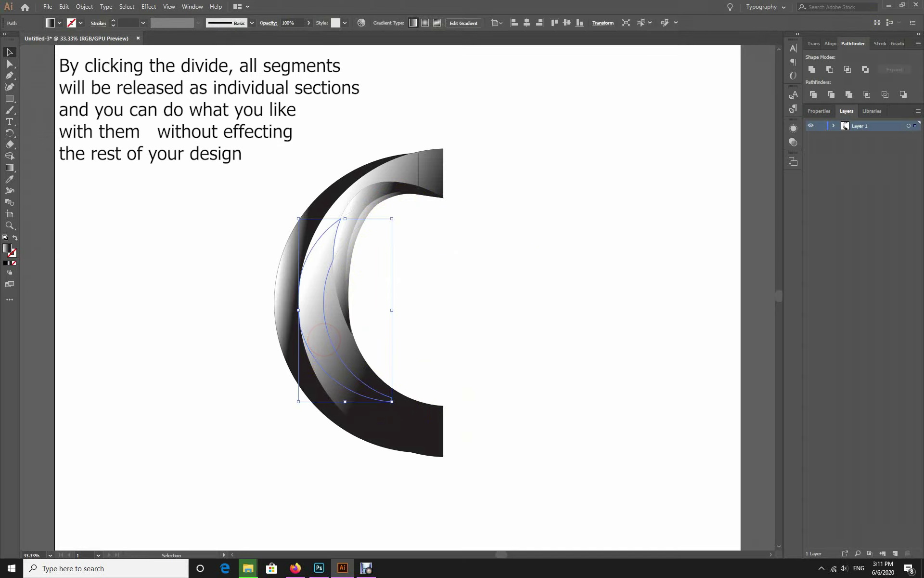
Step: Darken the lower inner crescent piece by dragging its gradient across it
left_click(11, 168)
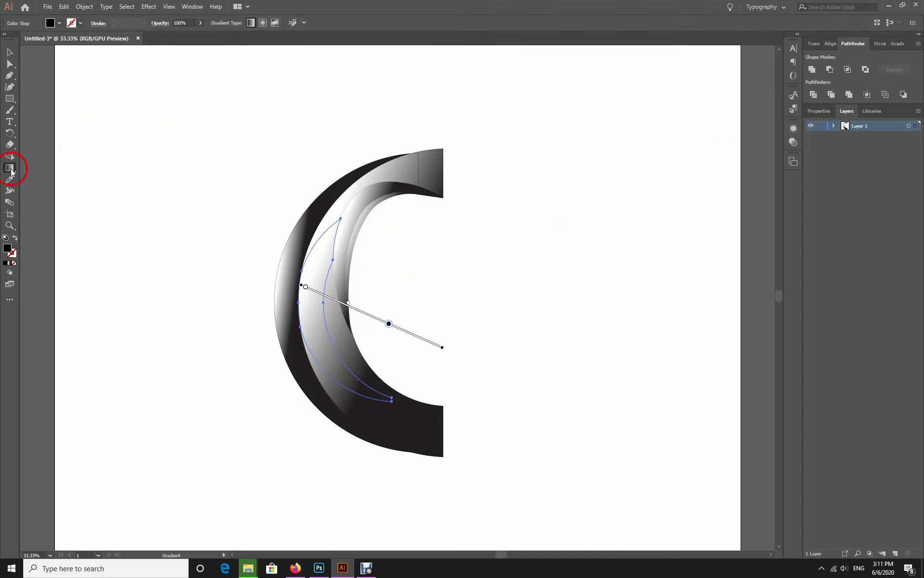
left_click_drag(389, 323, 337, 281)
left_click(13, 53)
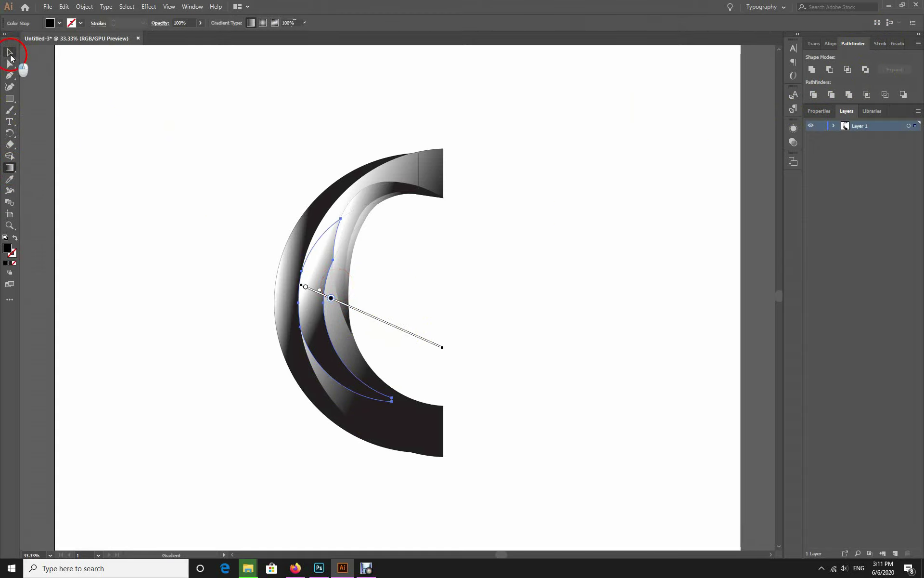
left_click(458, 256)
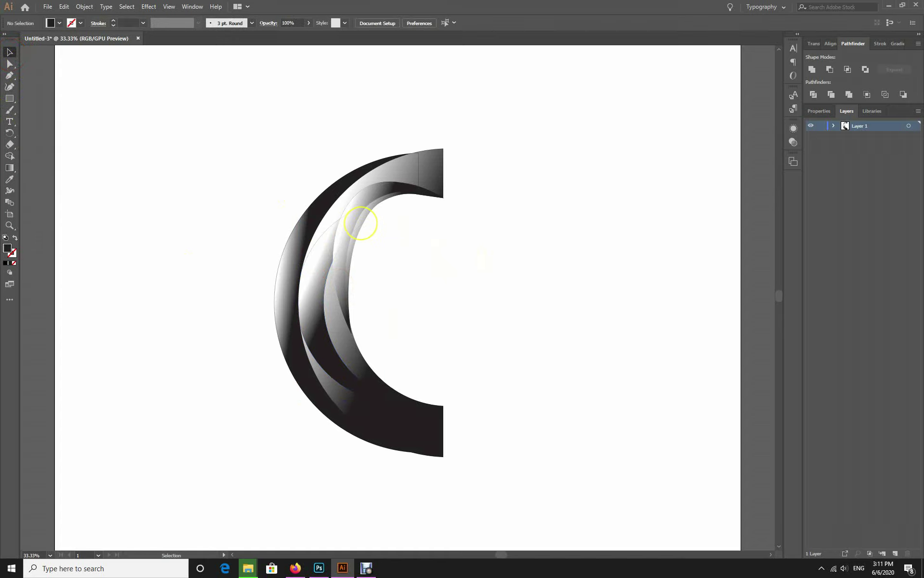
Step: Re-angle the gradient on the tall thin piece along the C's inner edge
left_click(361, 222)
left_click(344, 248)
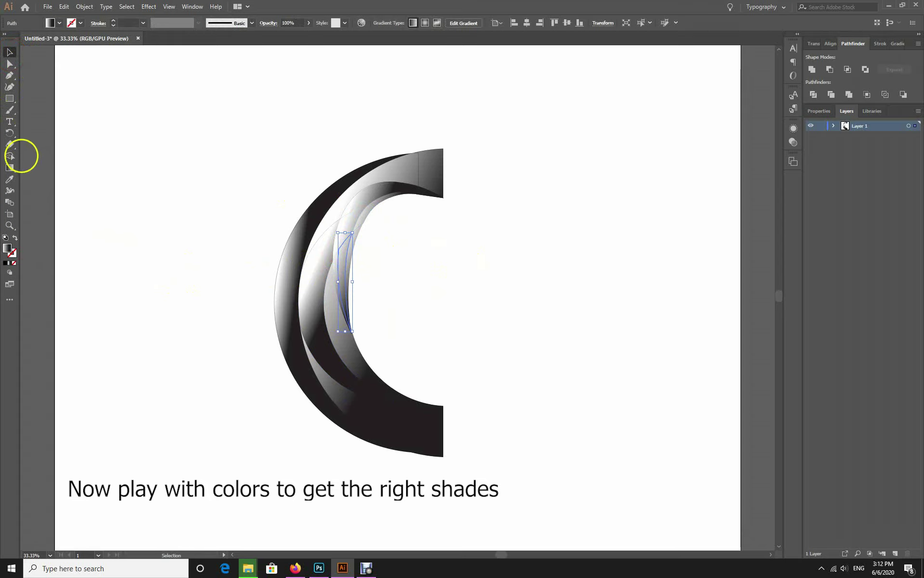
left_click(10, 168)
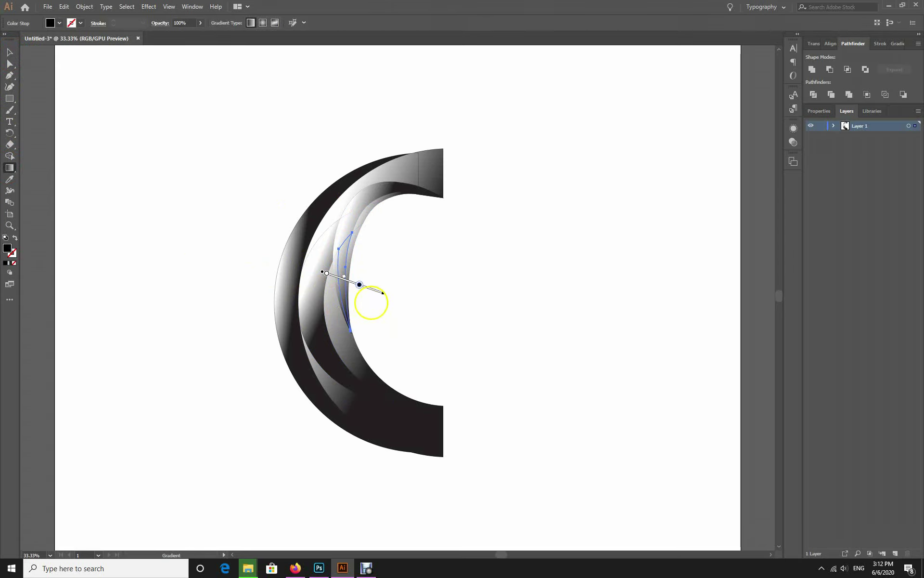
left_click_drag(359, 284, 349, 278)
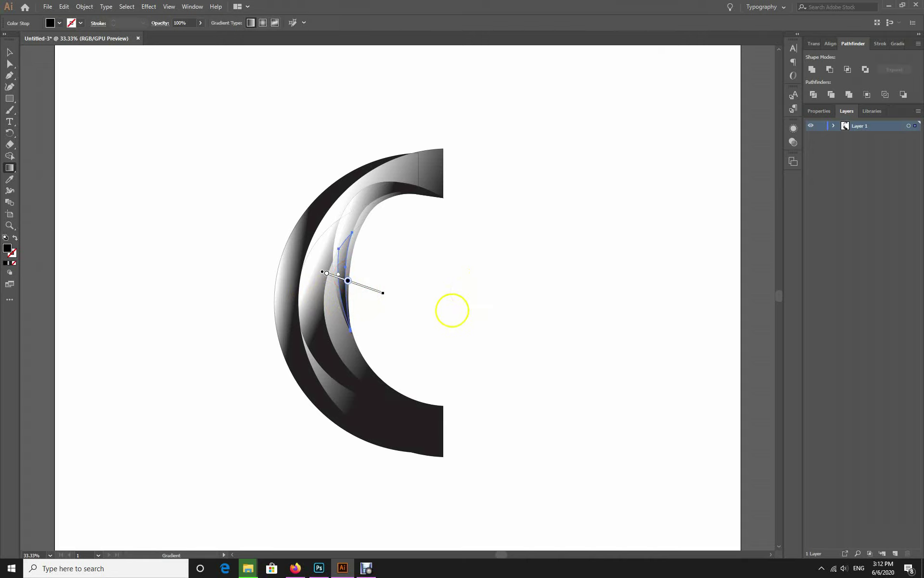
left_click(10, 52)
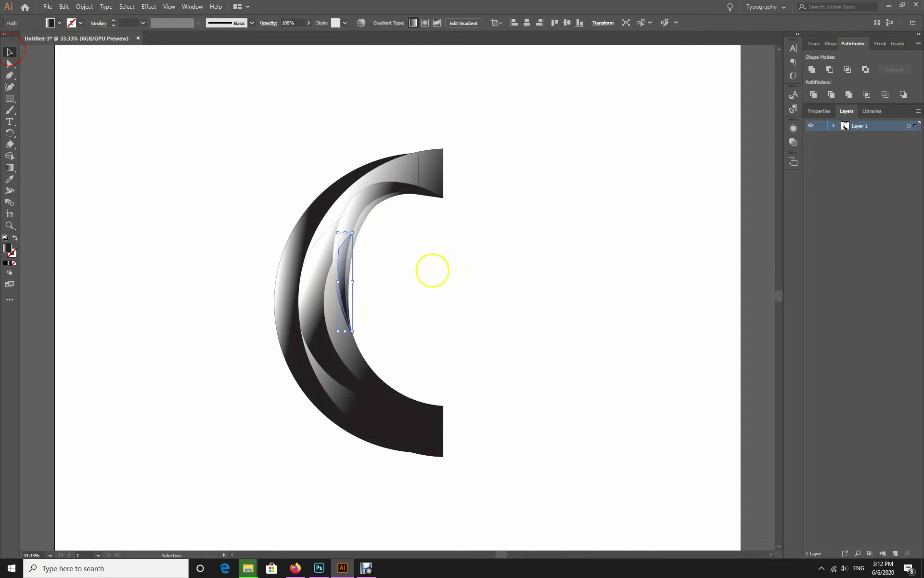
left_click(458, 287)
key("ctrl+z")
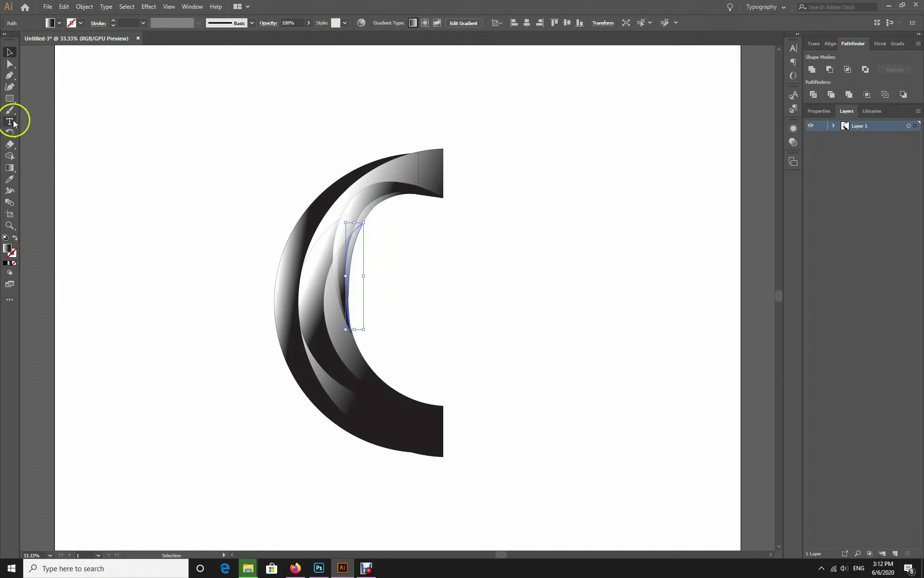
left_click(9, 167)
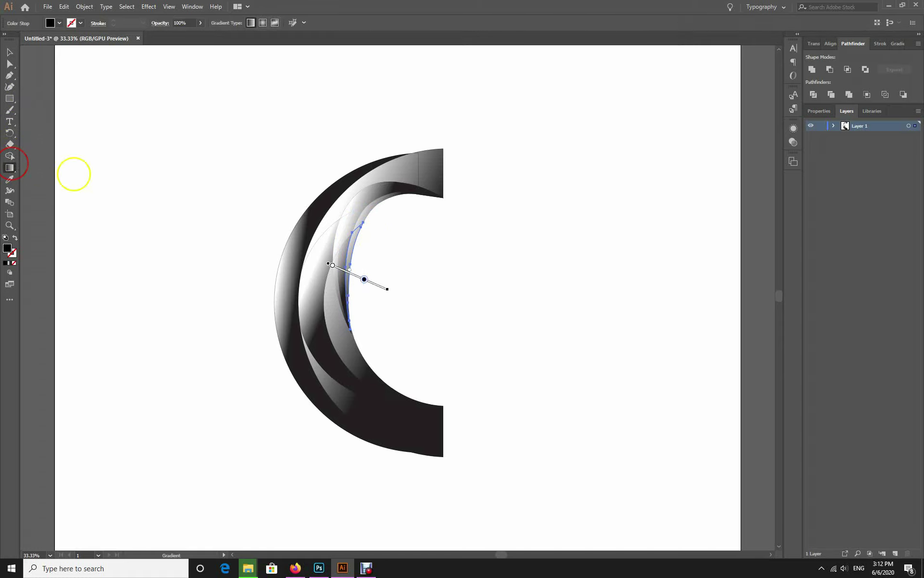
left_click_drag(364, 278, 351, 264)
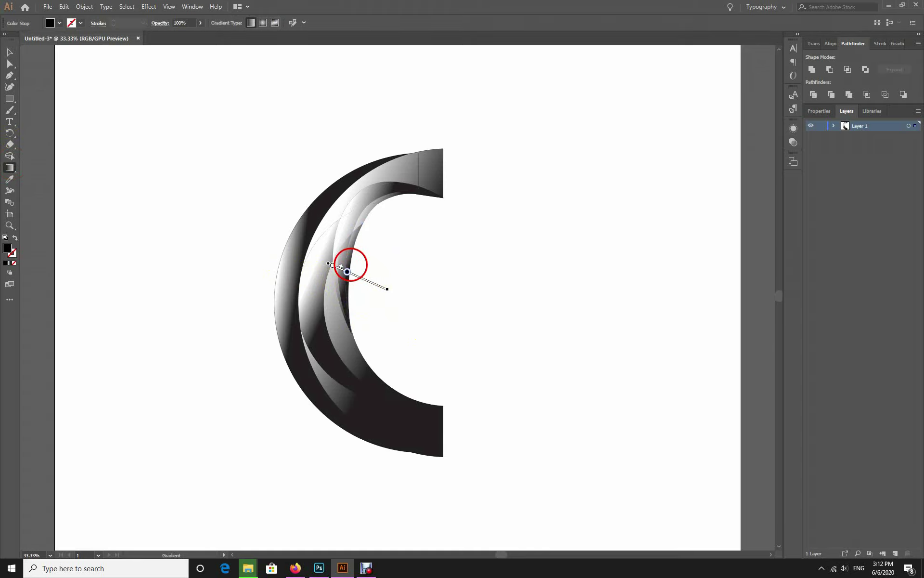
left_click(9, 52)
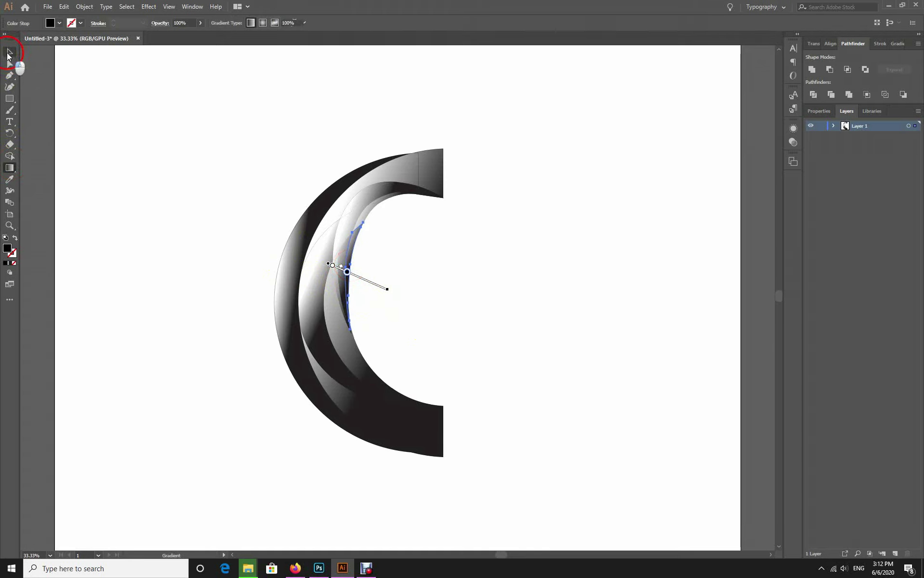
left_click(523, 270)
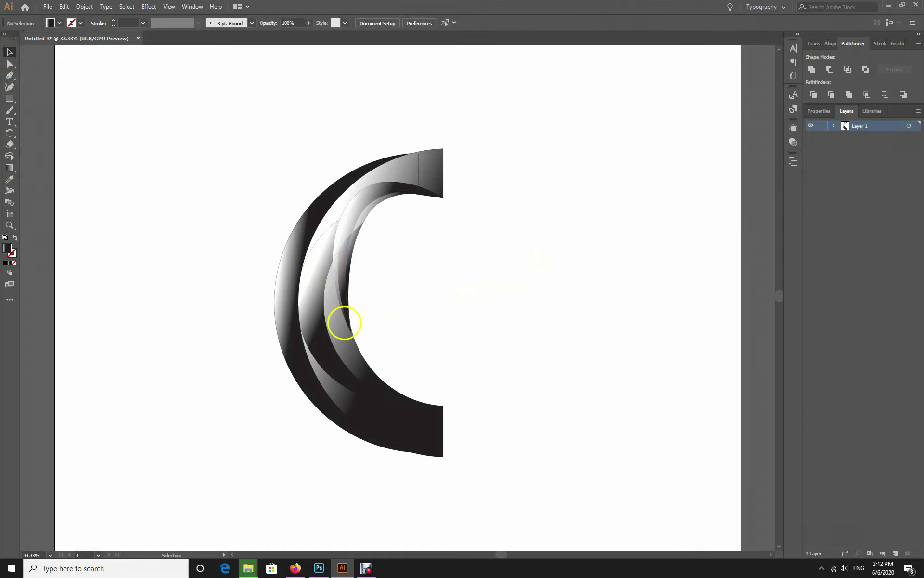
Step: Shift the gradient colour stop on another inner piece of the C to deepen its shading
left_click(340, 324)
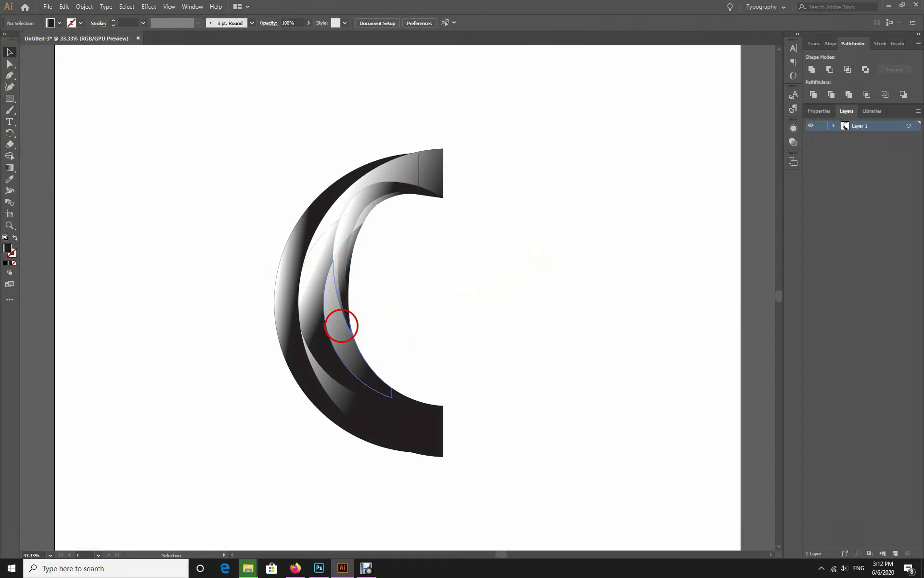
left_click(10, 167)
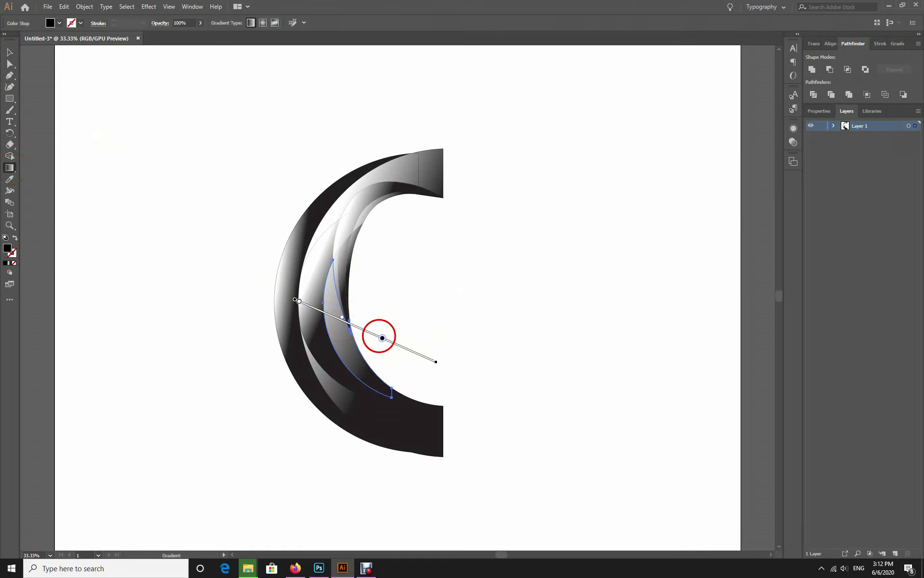
left_click_drag(382, 337, 349, 322)
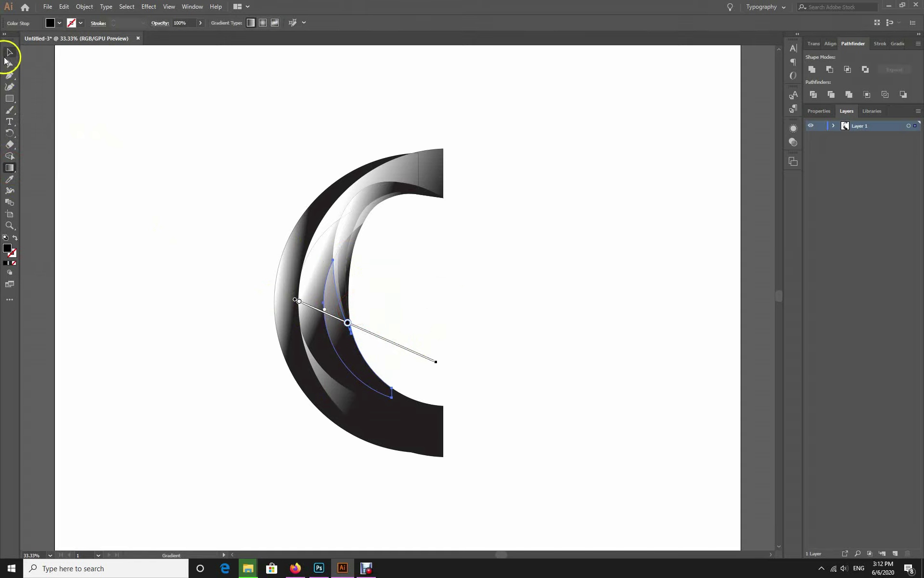
left_click(9, 52)
left_click(465, 326)
Step: Draw an ellipse with the Ellipse tool over the top end of the C
right_click(10, 98)
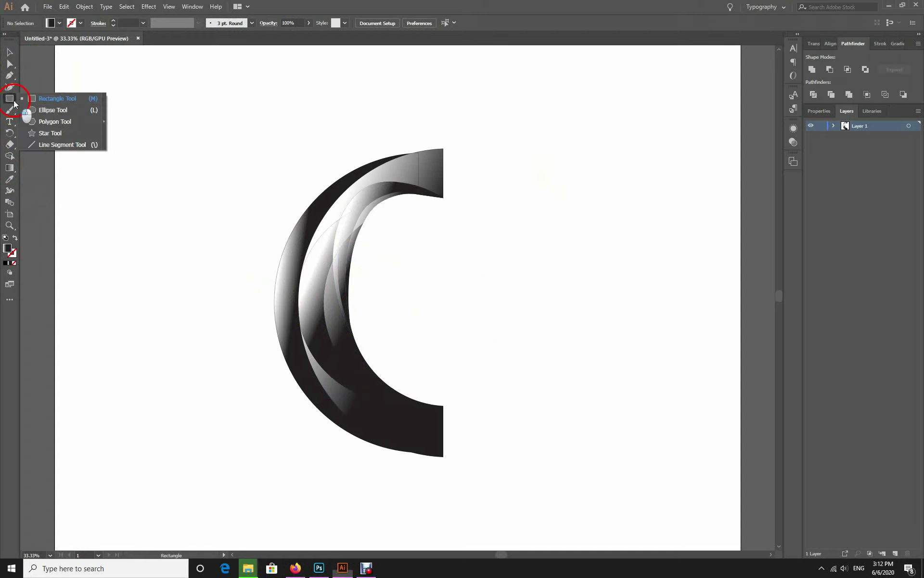
left_click(54, 109)
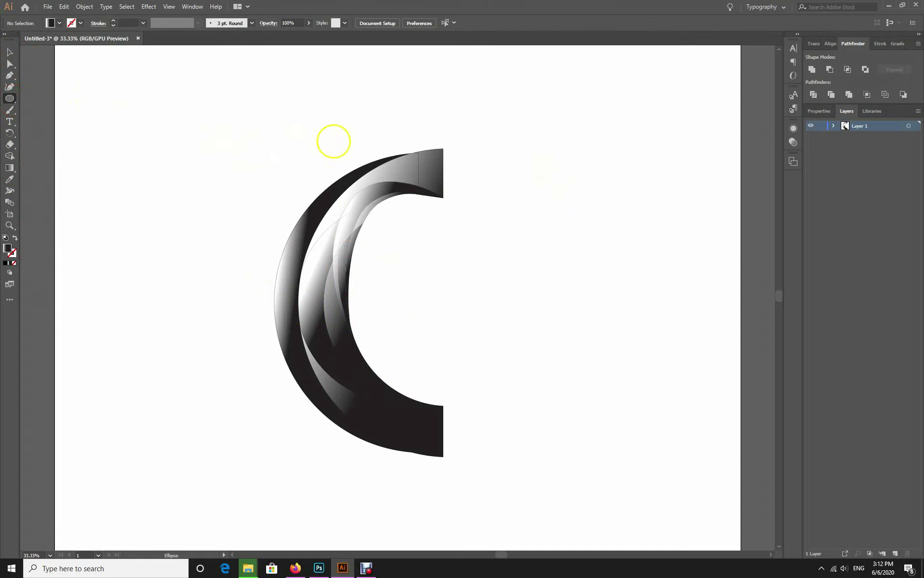
left_click_drag(343, 150, 446, 283)
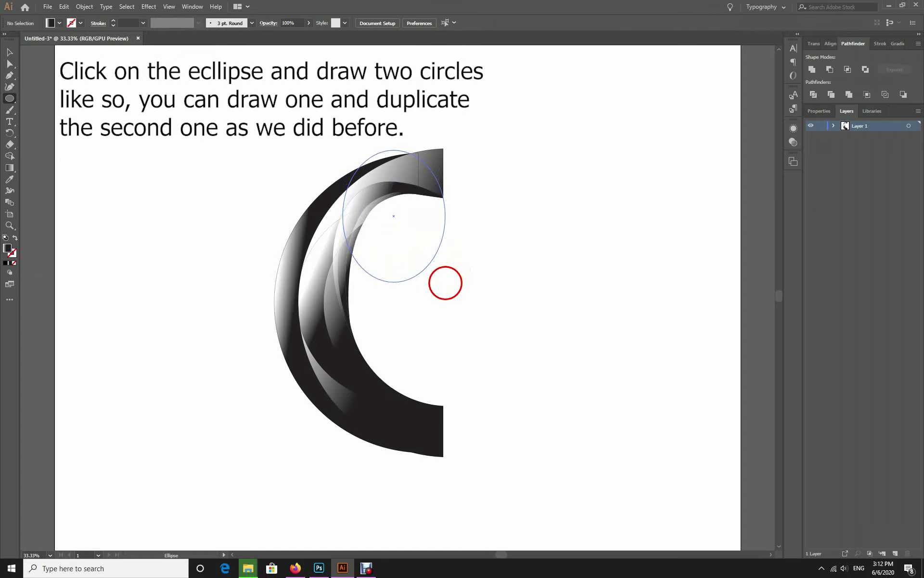
left_click_drag(445, 282, 452, 283)
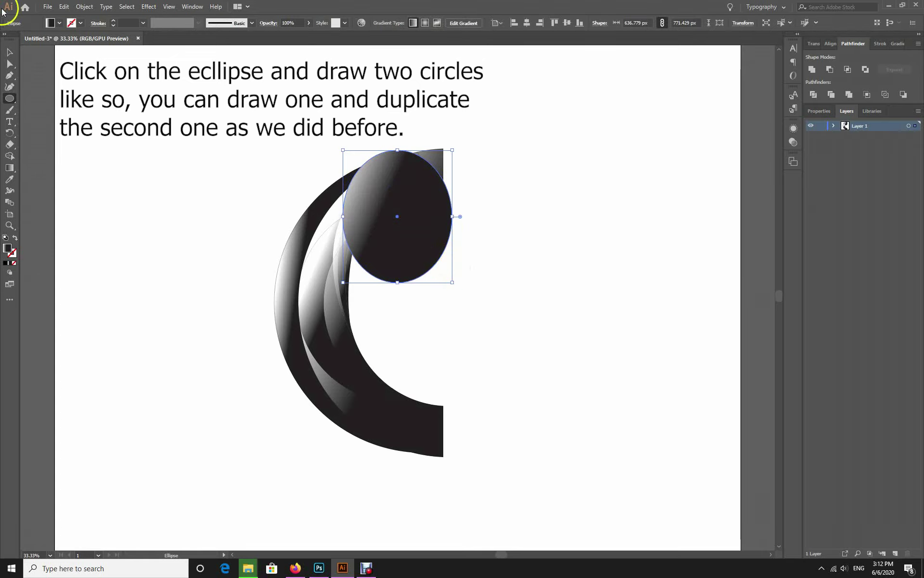
Step: Widen the ellipse to the right and place a copy over the C's bottom end
left_click(9, 52)
left_click_drag(421, 240, 426, 246)
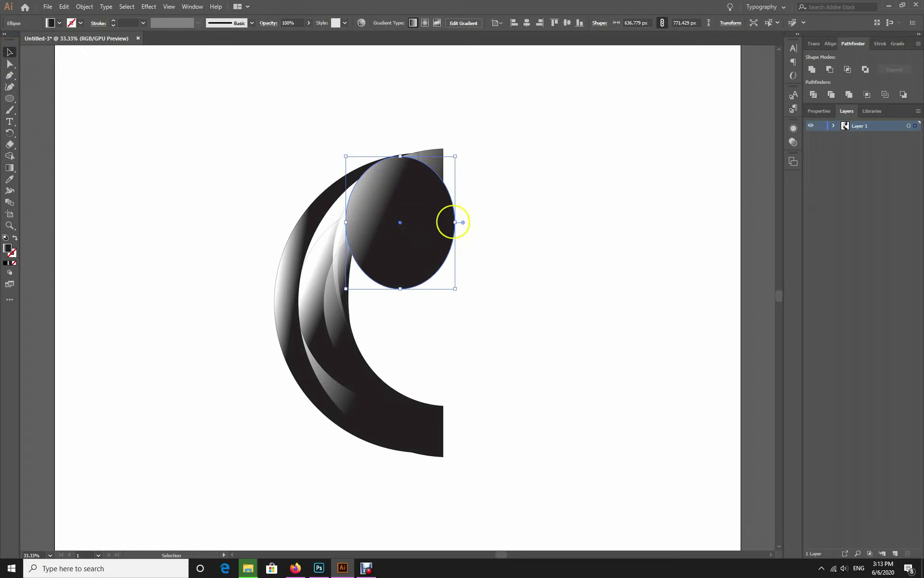
left_click_drag(455, 222, 513, 227)
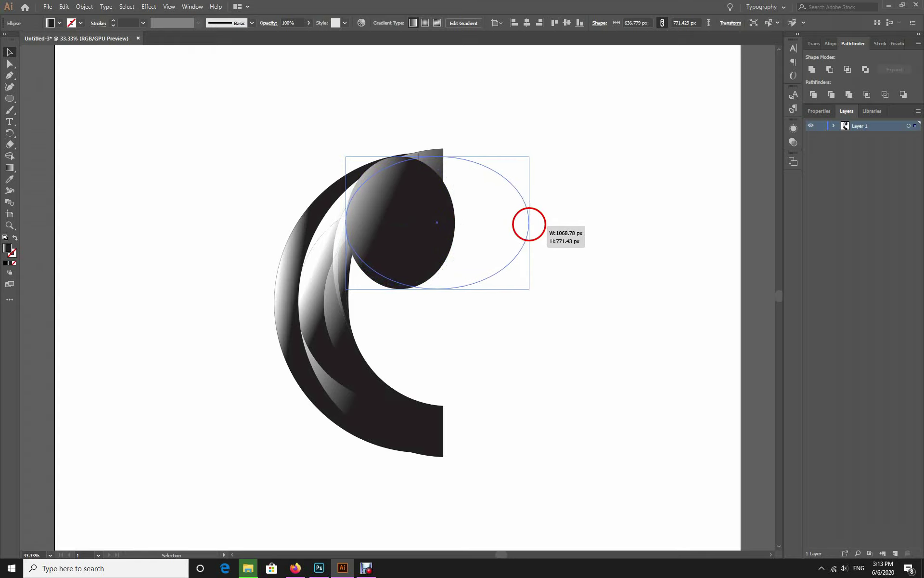
left_click_drag(428, 222, 429, 222)
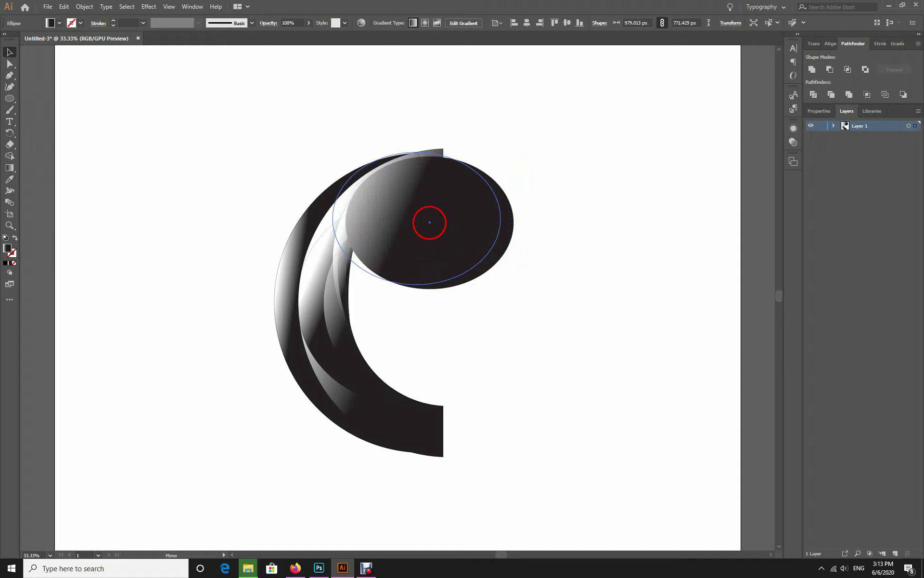
mouse_move(429, 222)
left_mouse_down()
mouse_move(452, 250)
mouse_move(452, 228)
mouse_move(448, 390)
left_mouse_up()
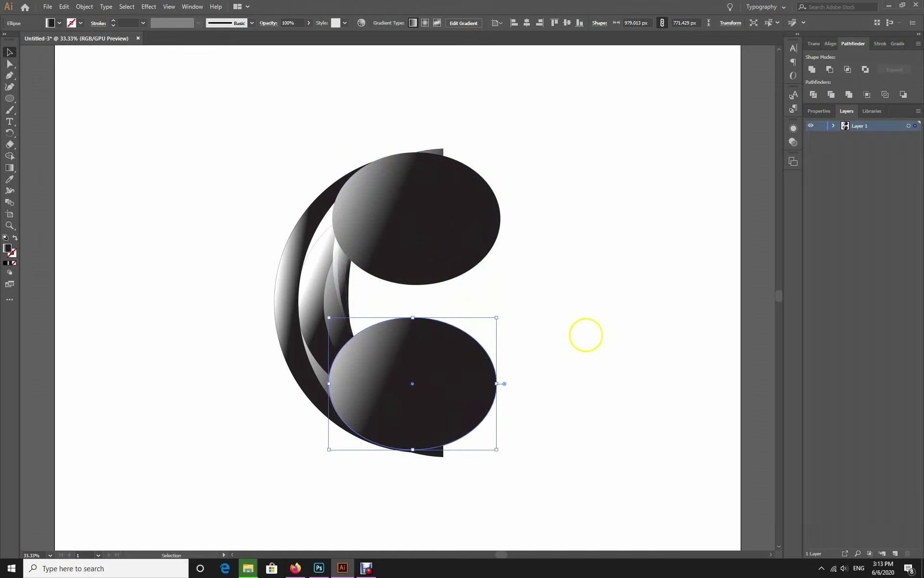
left_click(586, 335)
Step: Select the C with both ovals, apply Pathfinder Divide, and ungroup the pieces
left_click_drag(163, 107, 587, 472)
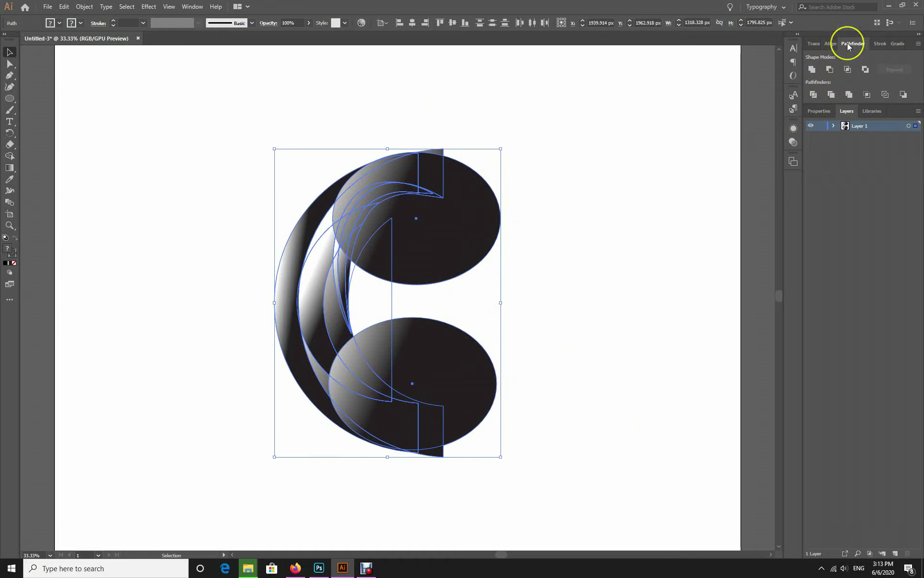
left_click(813, 95)
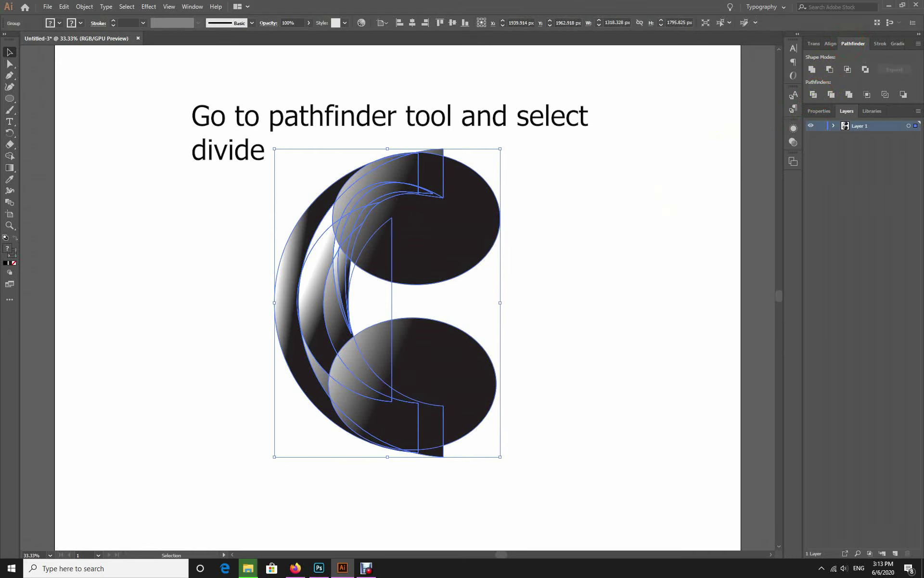
right_click(443, 223)
left_click(582, 290)
right_click(551, 148)
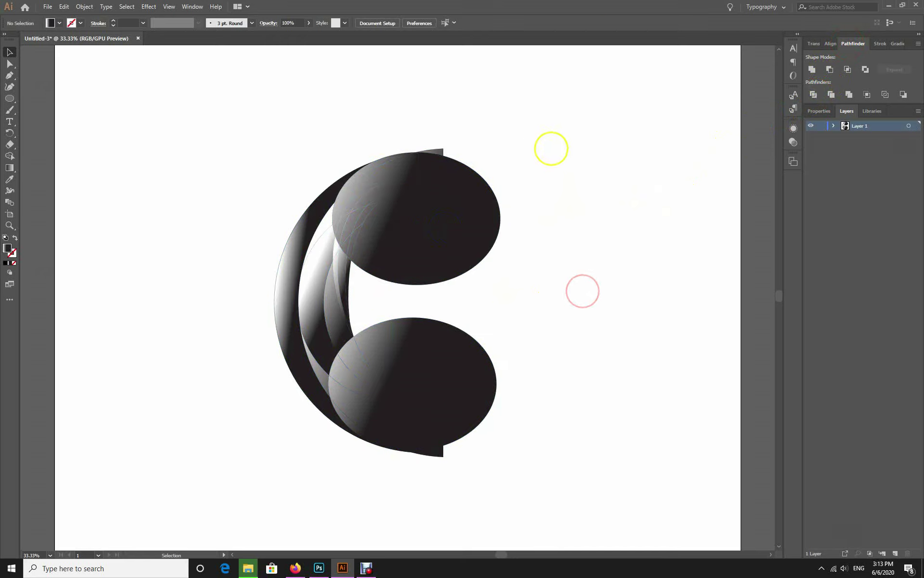
Step: Delete the protruding oval parts, leftover triangles, bottom sliver and the C's outer arc
left_click_drag(555, 134, 476, 433)
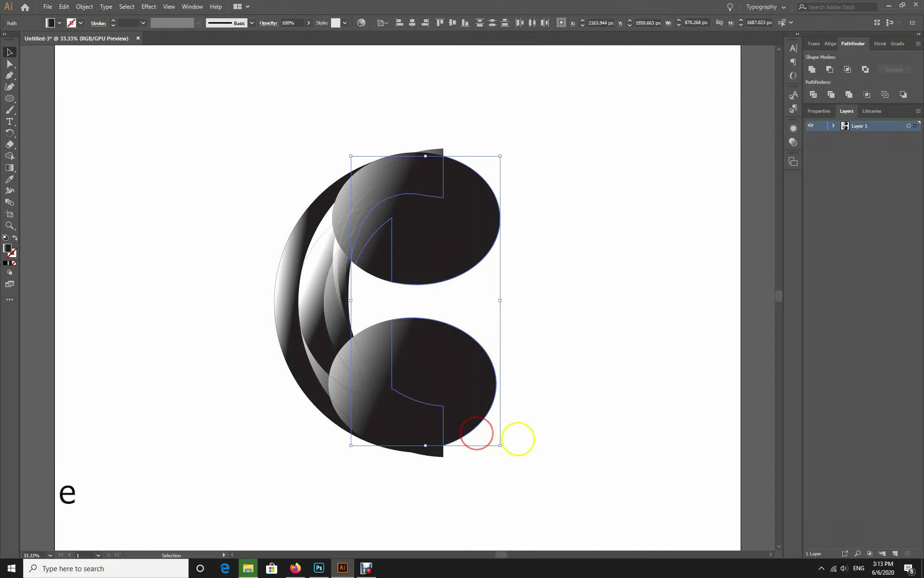
key("Delete")
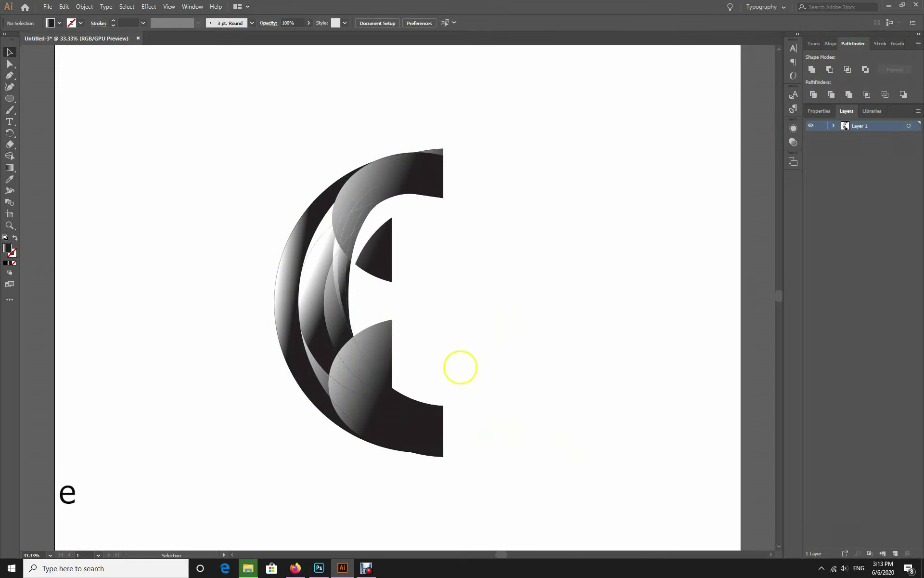
left_click(379, 249)
key("Delete")
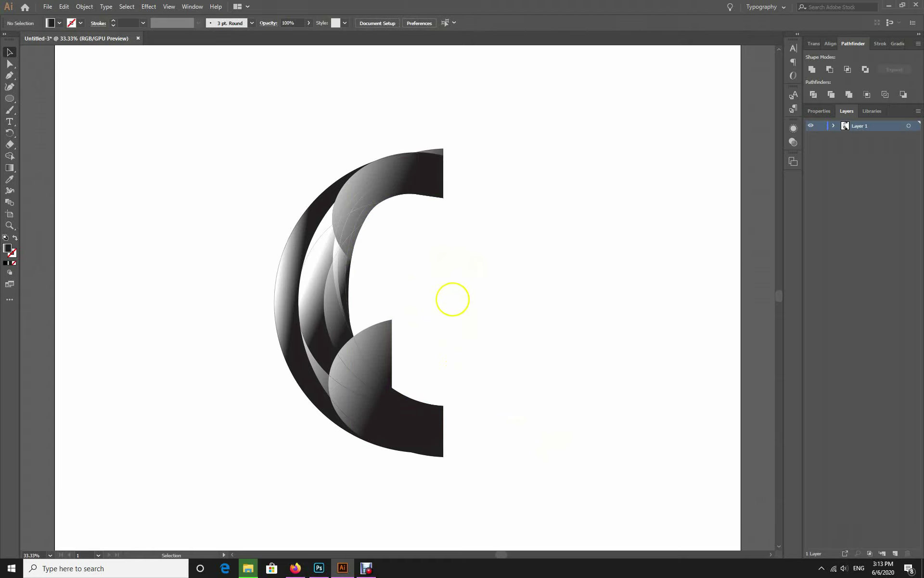
left_click(378, 346)
key("Delete")
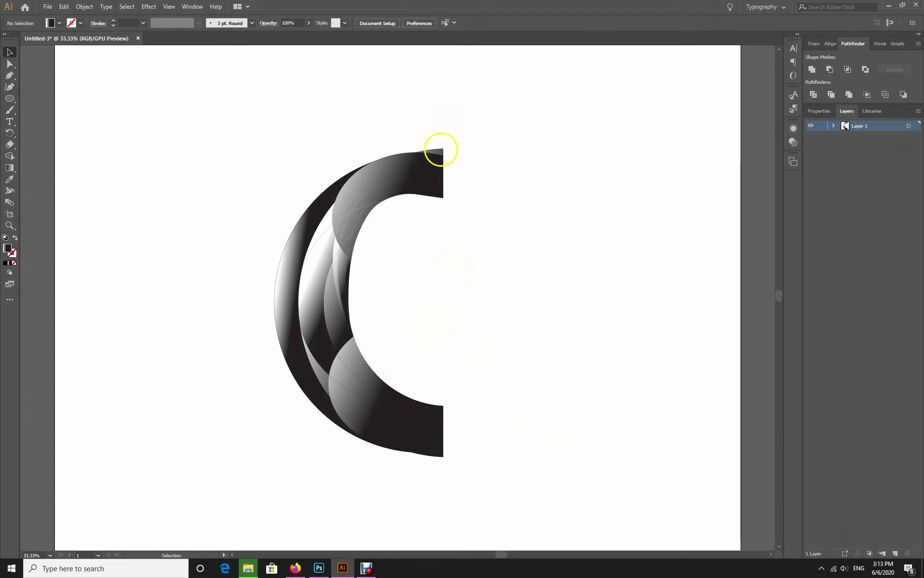
left_click(440, 151)
key("Delete")
left_click(568, 495)
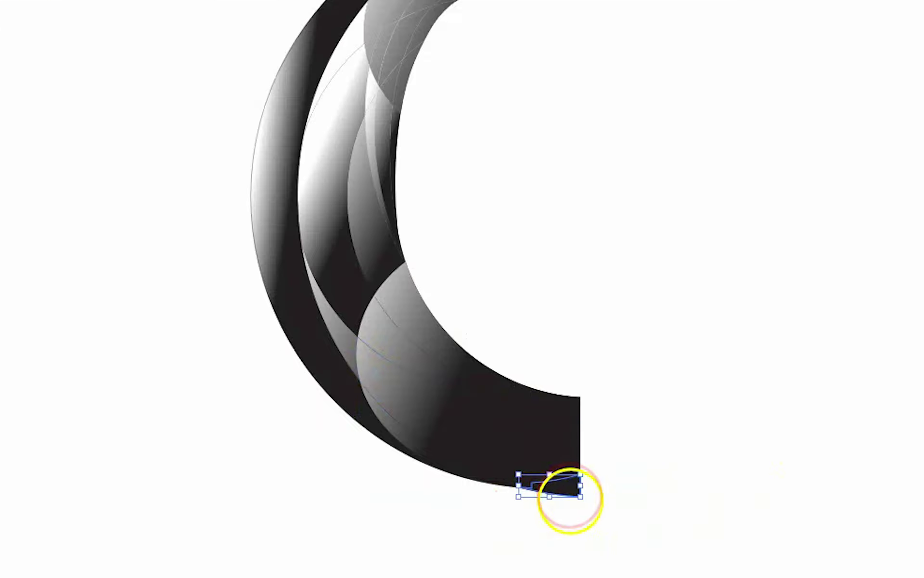
key("Delete")
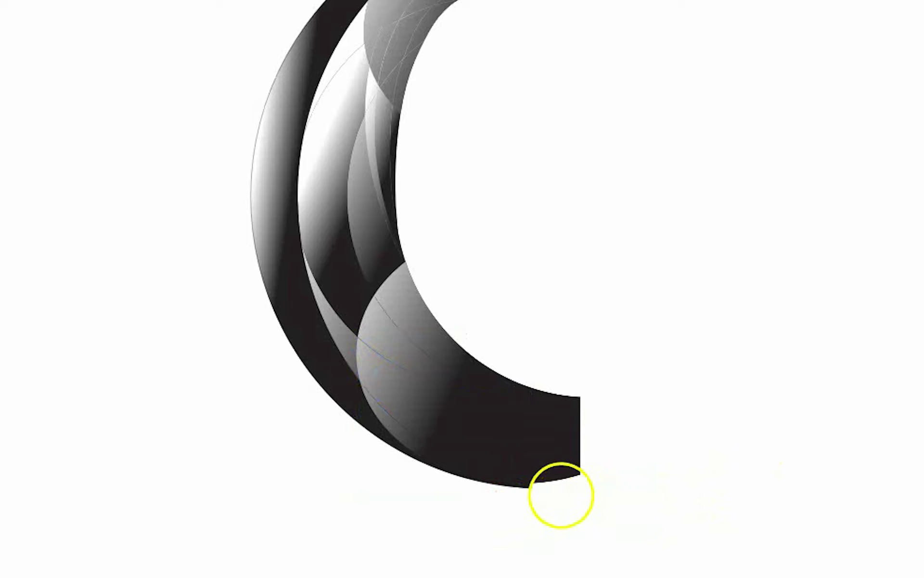
left_click_drag(560, 494, 520, 490)
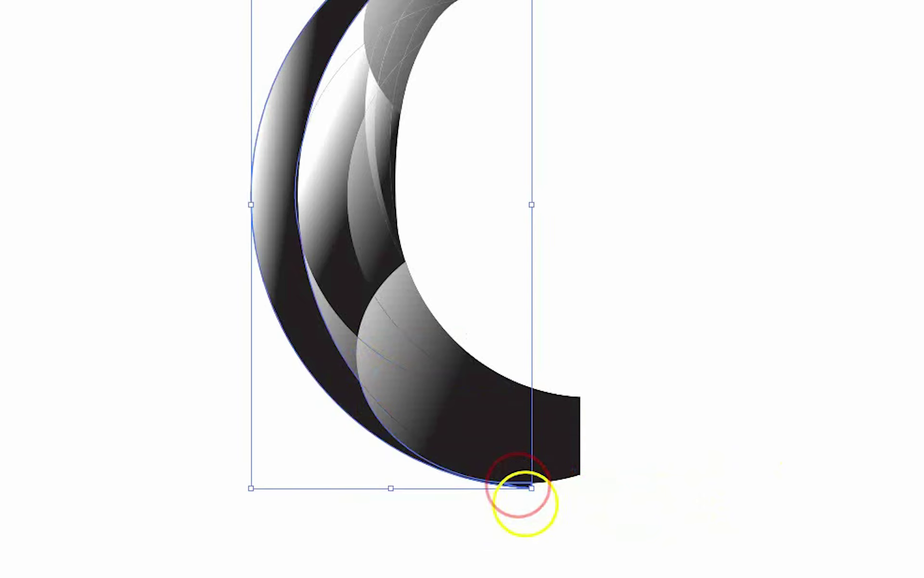
key("Delete")
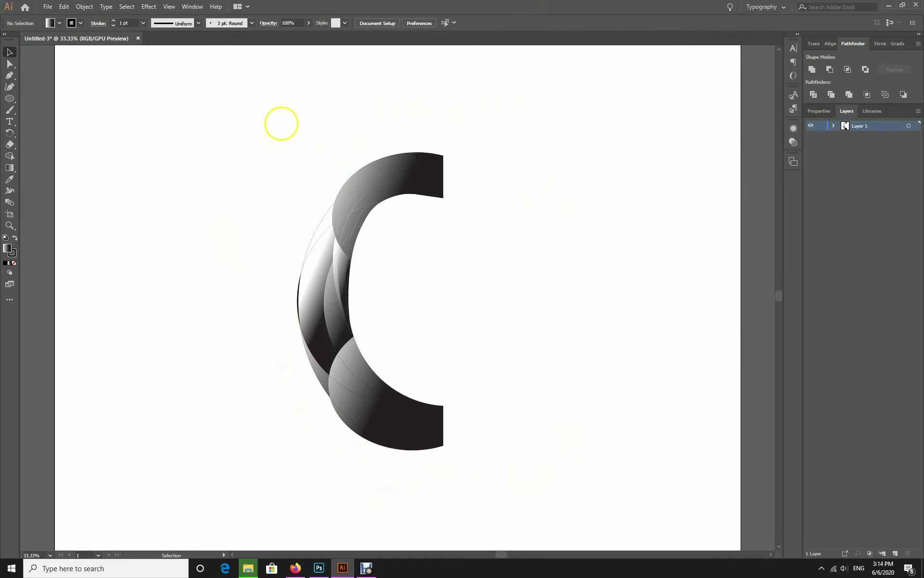
Step: Squash the whole C vertically to make it shorter
left_click_drag(281, 124, 502, 473)
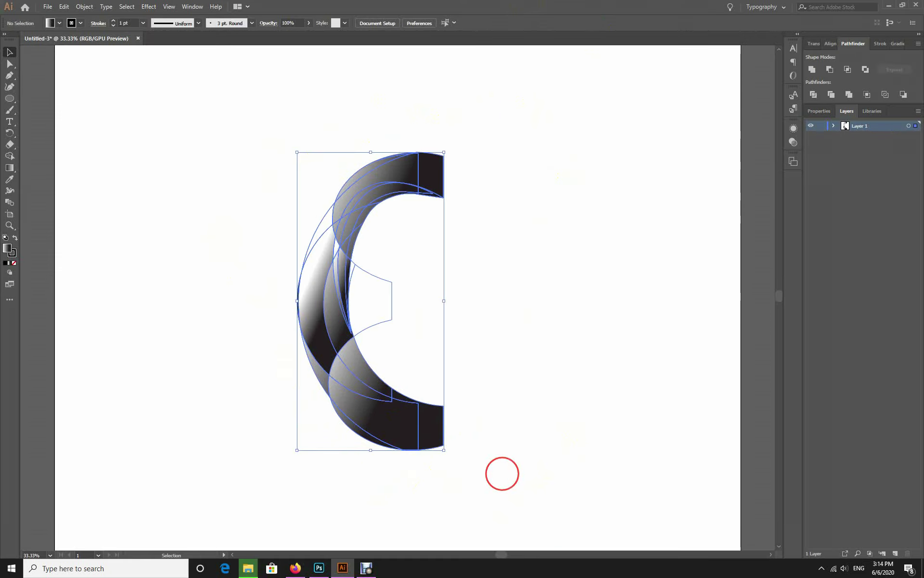
left_click_drag(370, 449, 393, 369)
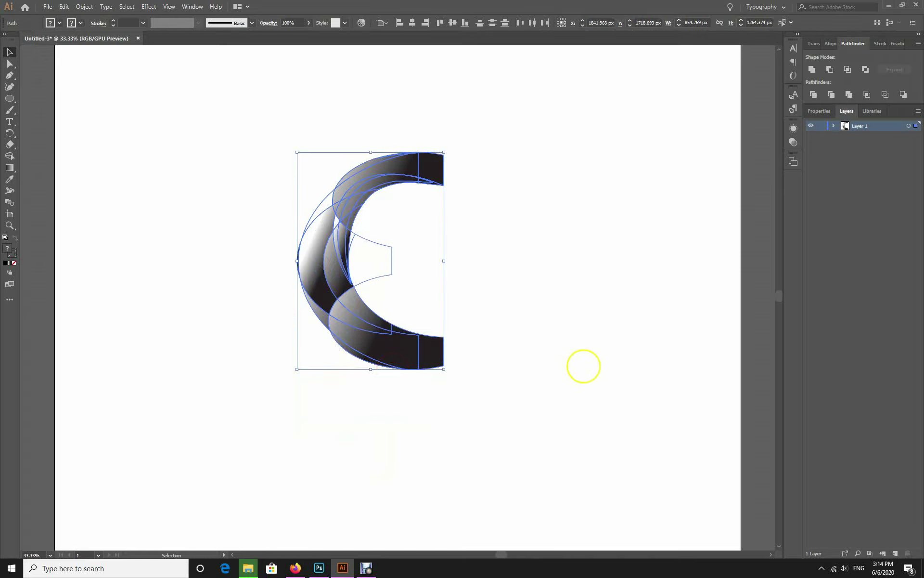
left_click(587, 364)
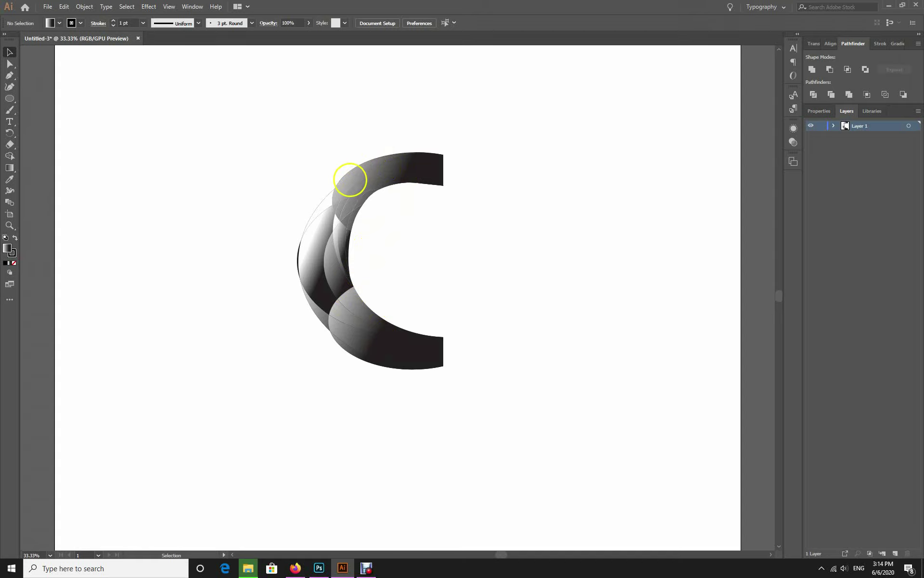
Step: Readjust the gradient colour stop on the C's top arc piece
left_click(351, 180)
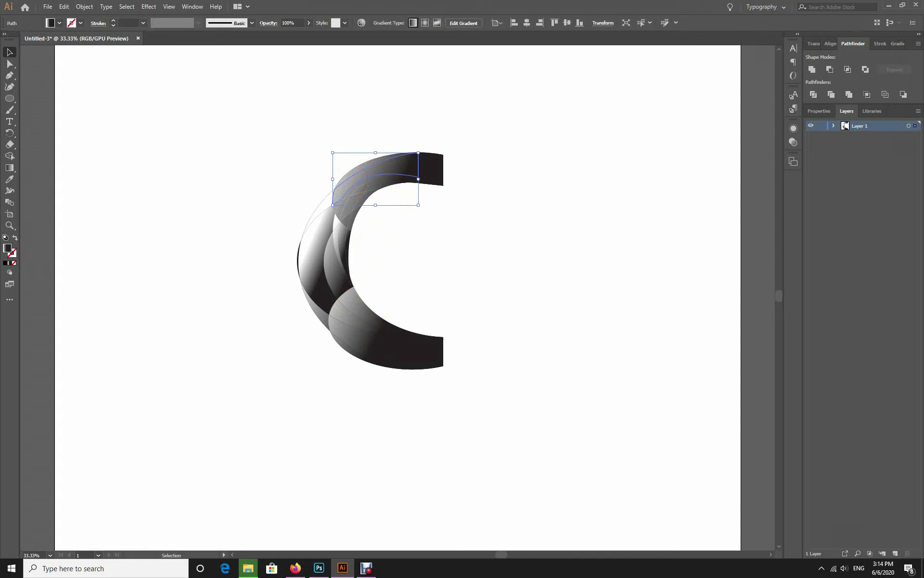
left_click(9, 168)
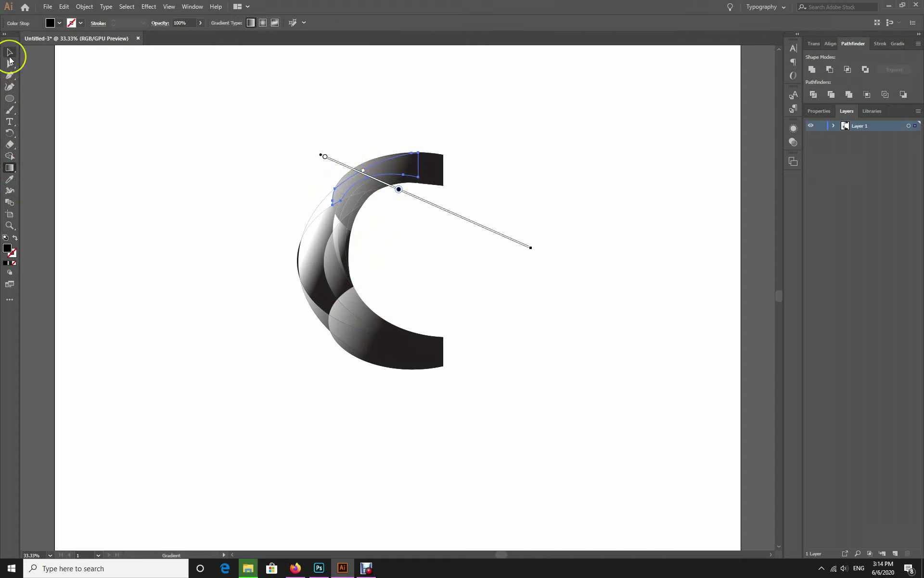
mouse_move(398, 189)
left_mouse_down()
mouse_move(358, 170)
mouse_move(462, 217)
left_mouse_up()
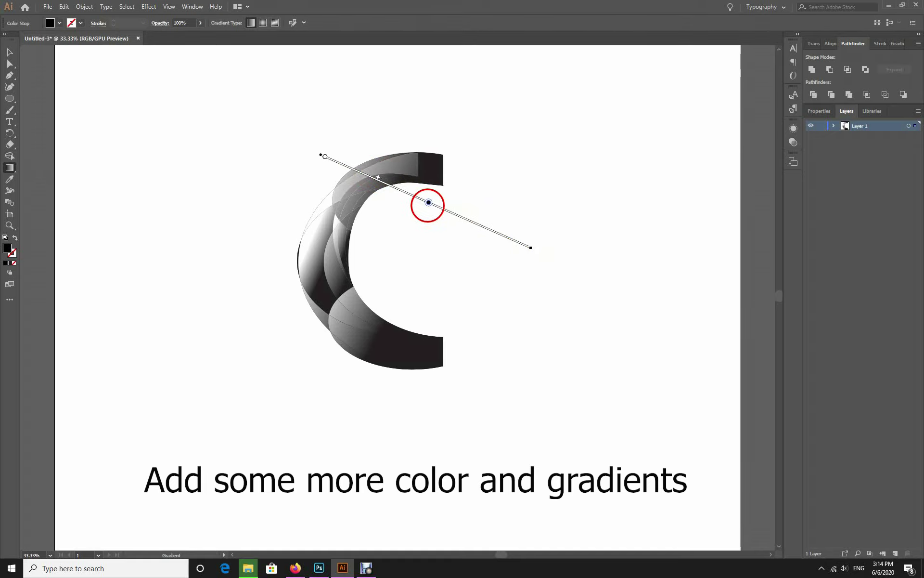
left_click_drag(463, 217, 428, 202)
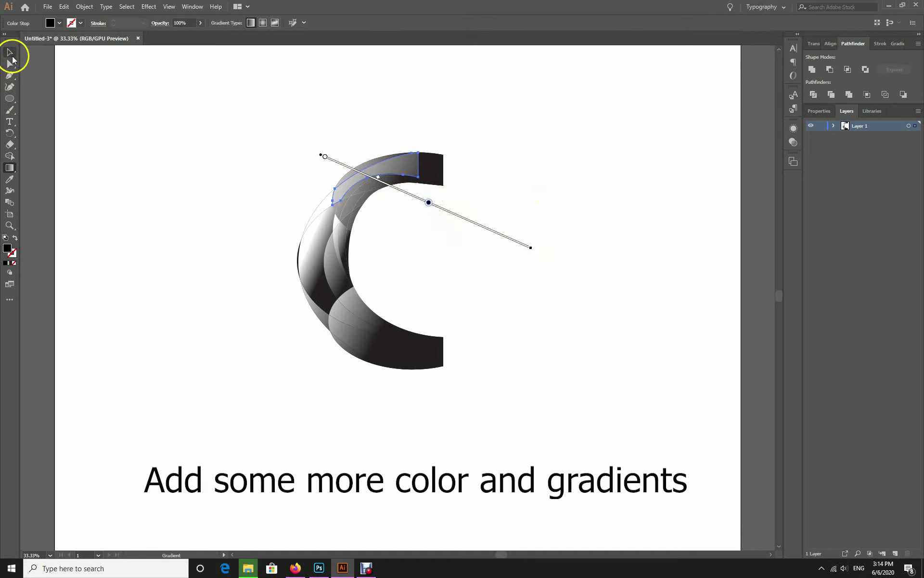
left_click(9, 52)
left_click(138, 86)
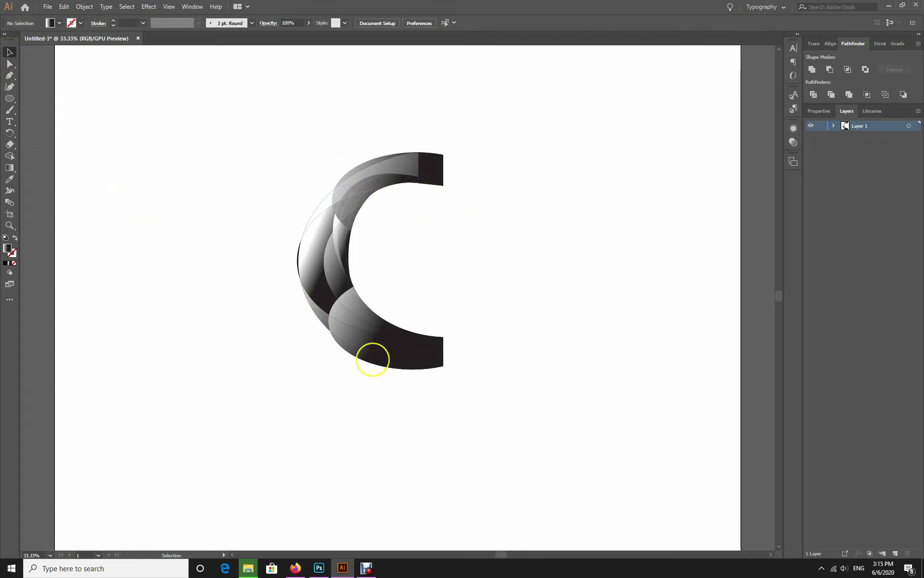
Step: Slide the gradient on the lower arc piece diagonally to soften its shading
left_click(366, 339)
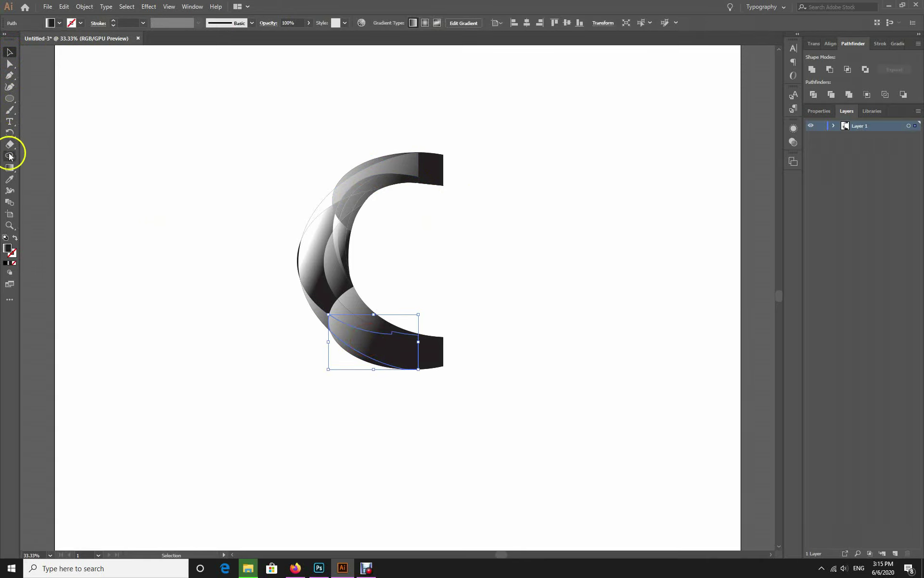
left_click(9, 169)
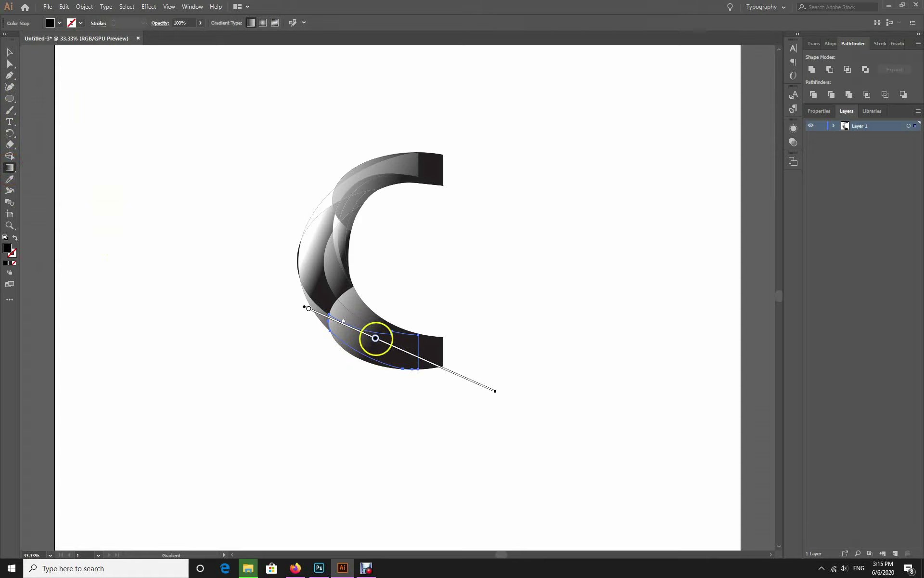
left_click_drag(375, 337, 395, 347)
left_click_drag(418, 357, 407, 352)
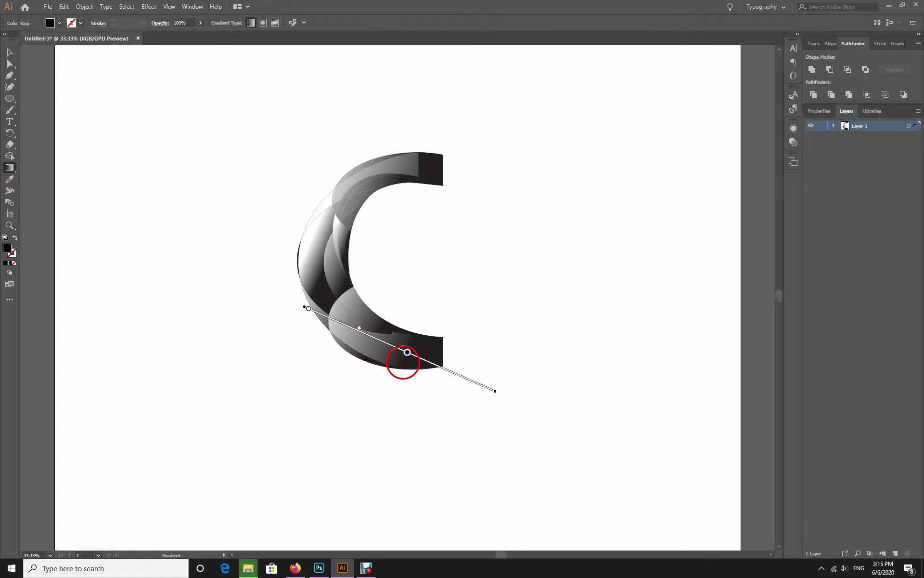
left_click(544, 311)
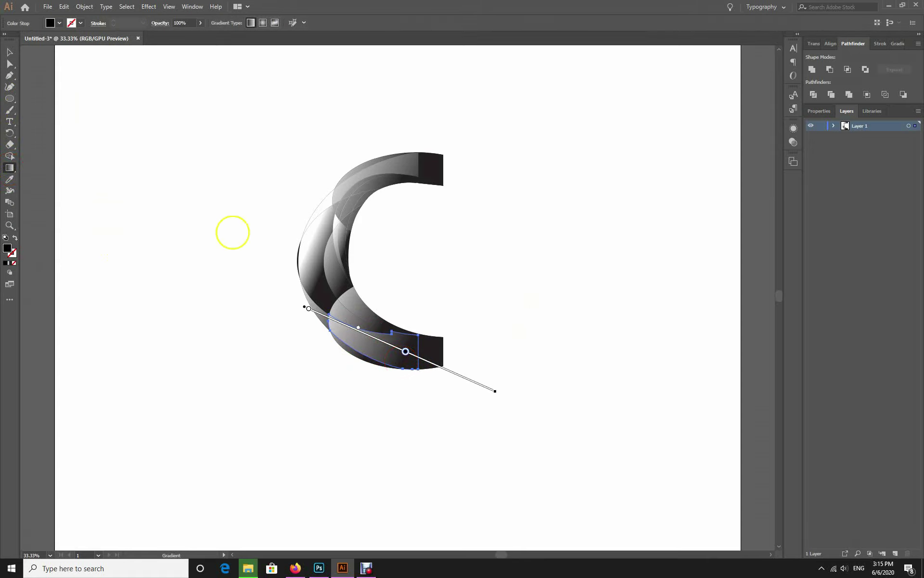
left_click(9, 53)
left_click(144, 172)
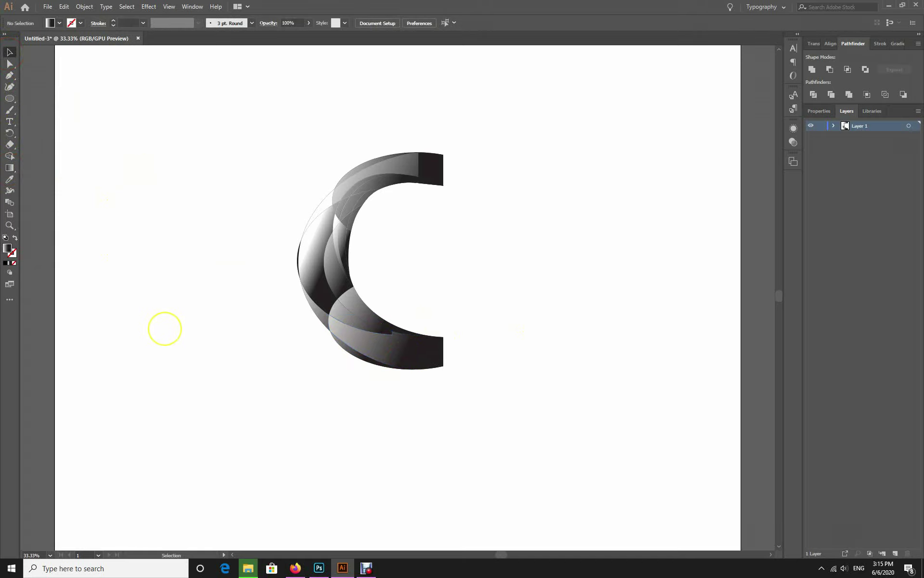
left_click(168, 329)
Step: Apply the Blue Sky gradient preset to the thin inner slivers at the C's bottom and top
left_click(351, 313)
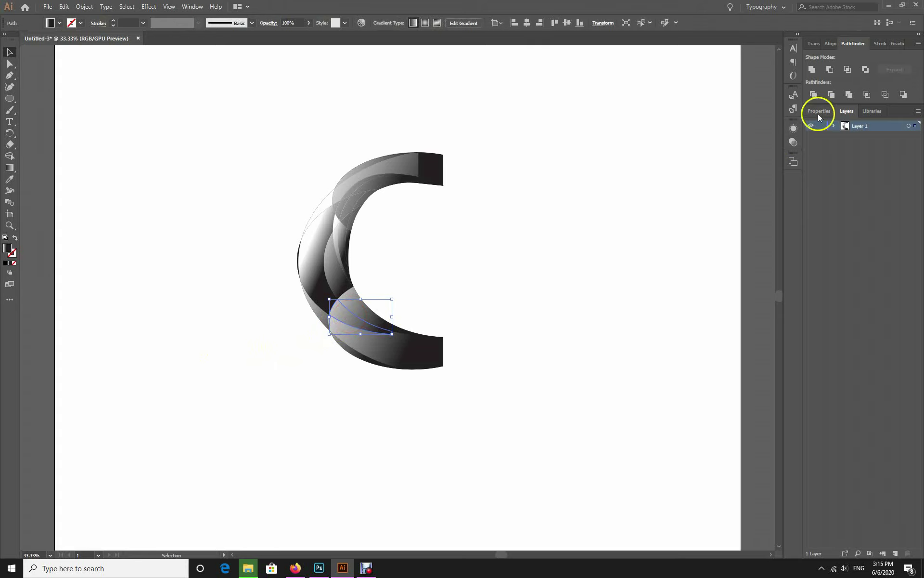
left_click(898, 43)
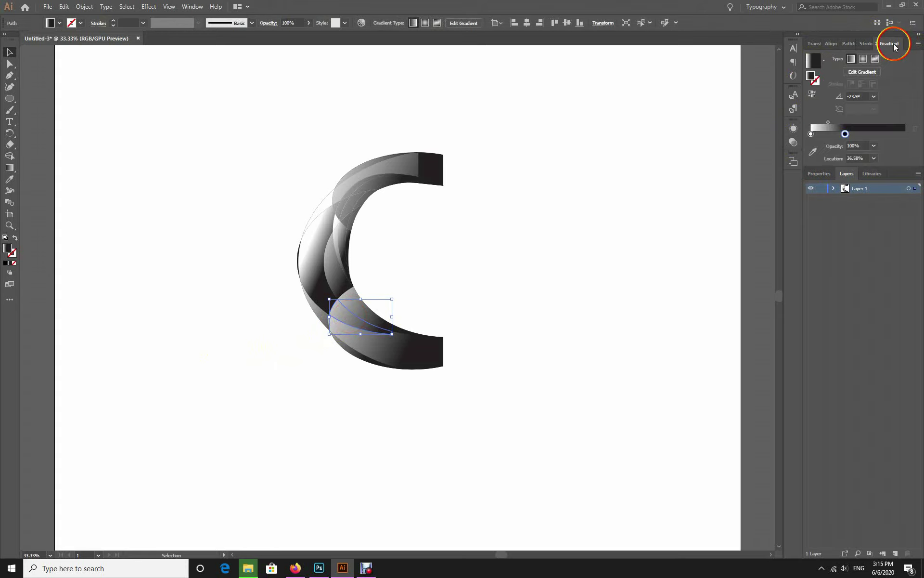
left_click(824, 60)
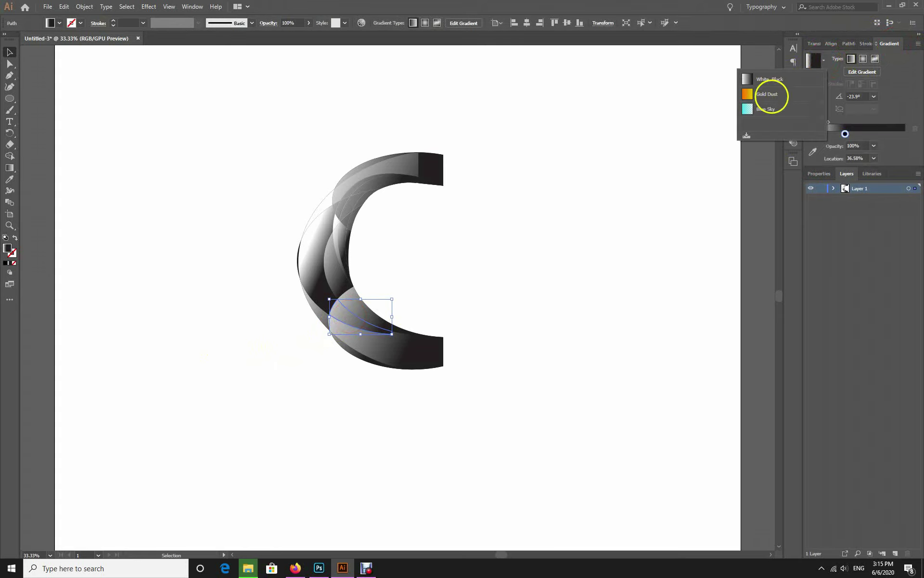
left_click(769, 107)
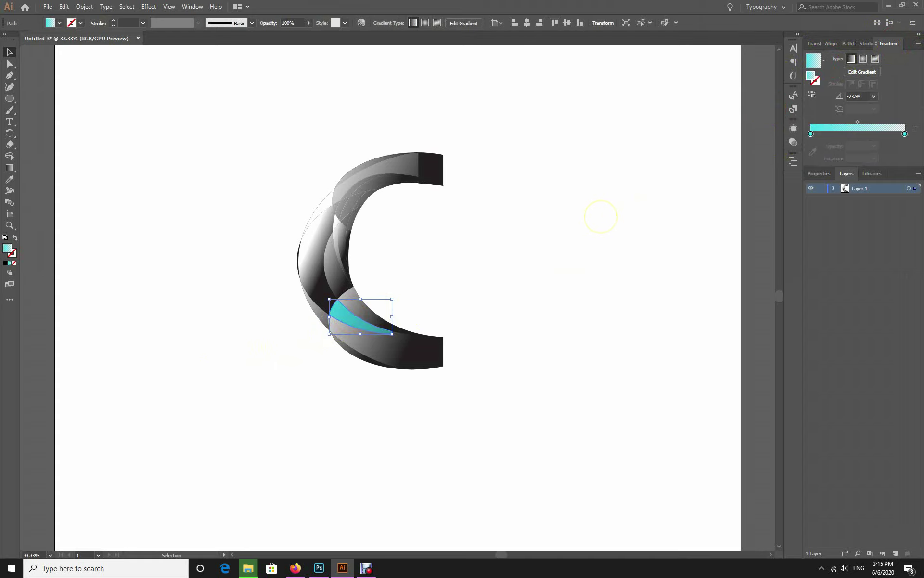
left_click(600, 216)
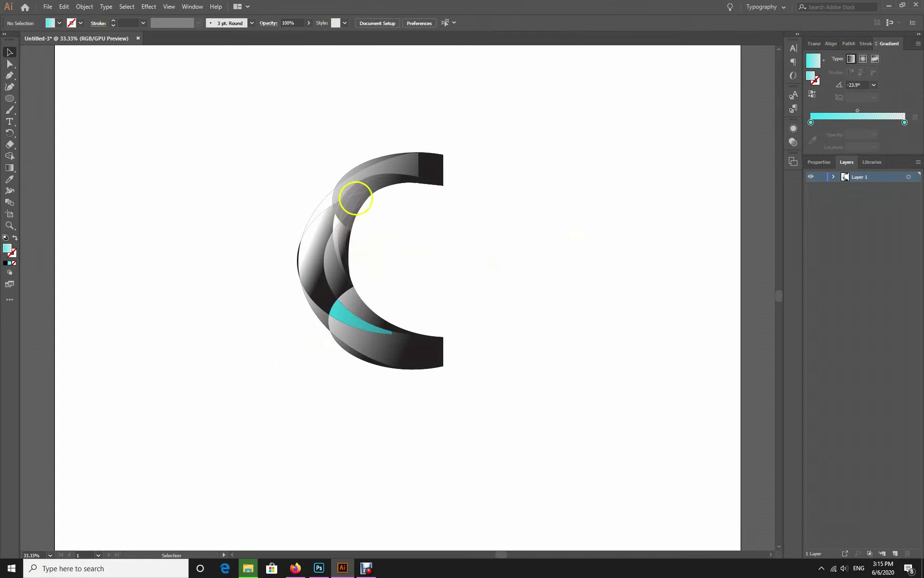
left_click(362, 189)
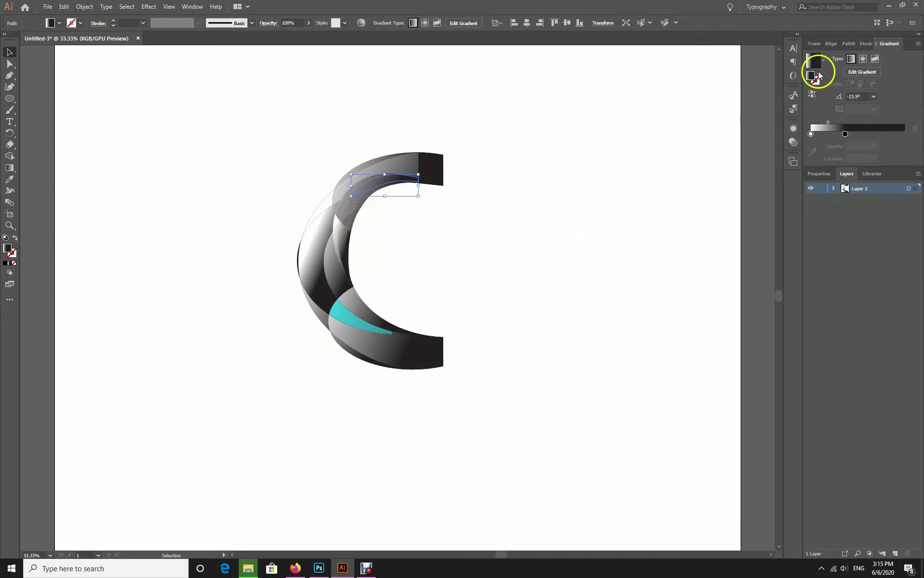
left_click(823, 59)
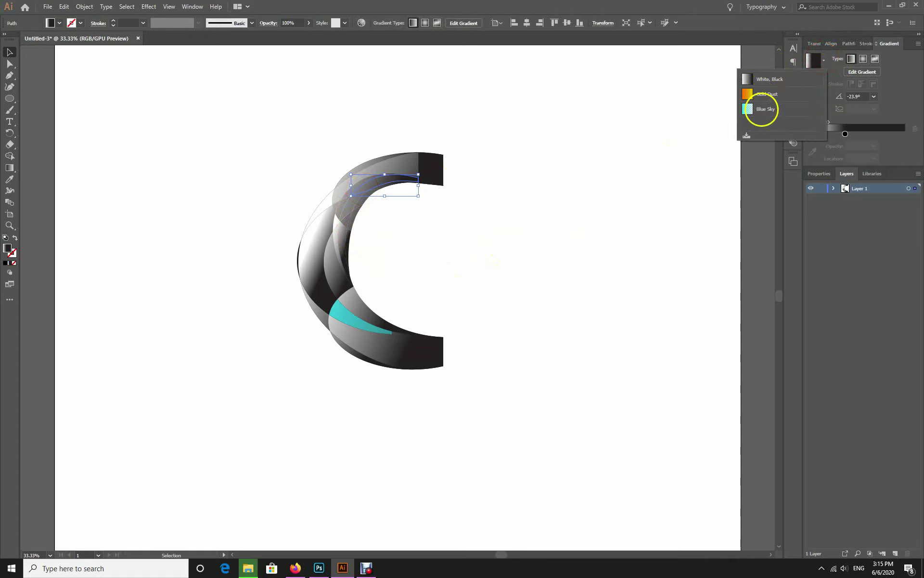
left_click(762, 110)
left_click(652, 146)
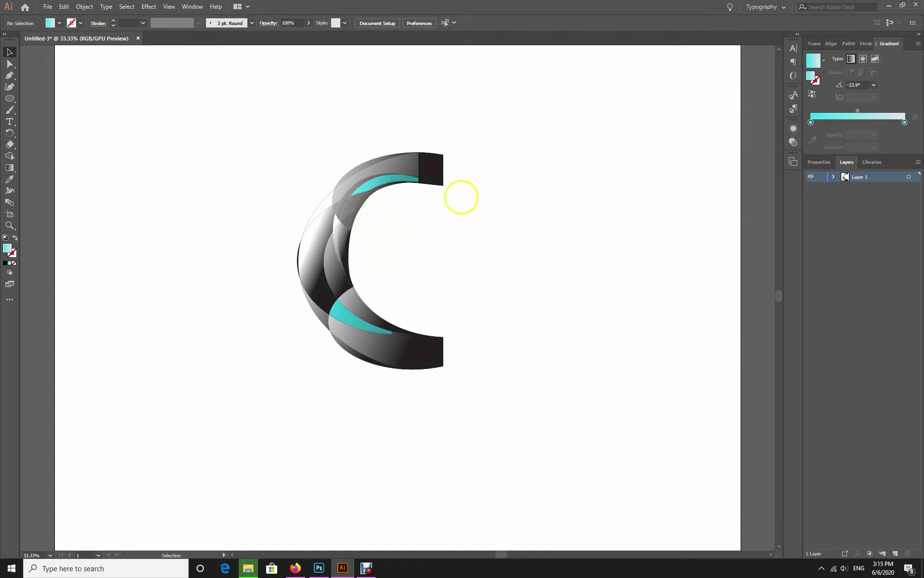
Step: Drag the gradient across the C's dark top end to fade it to grey
left_click(434, 169)
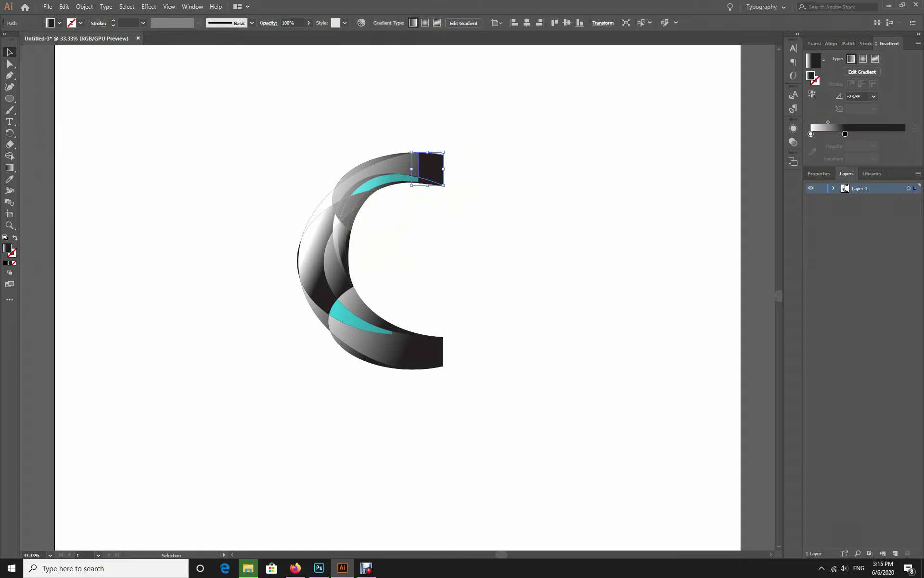
left_click(10, 168)
left_click_drag(415, 159, 557, 211)
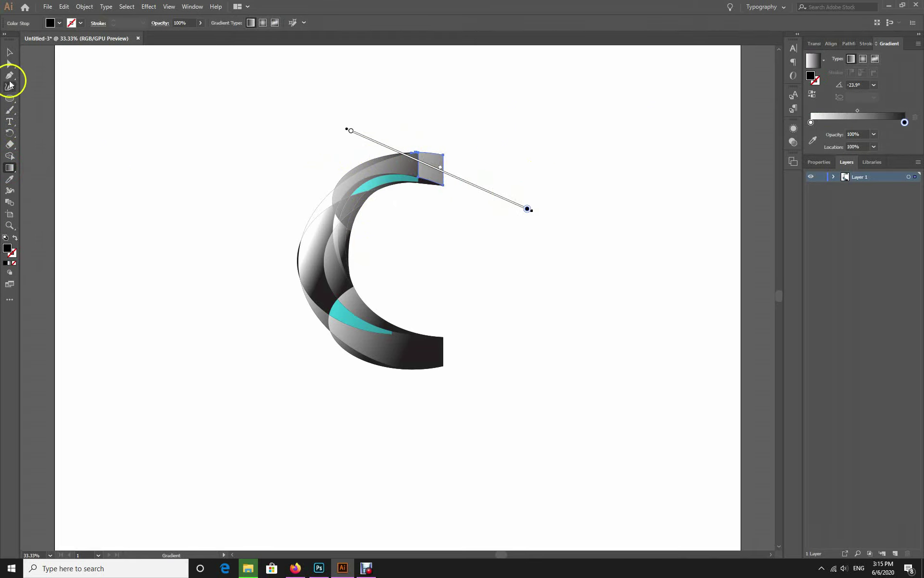
left_click(10, 52)
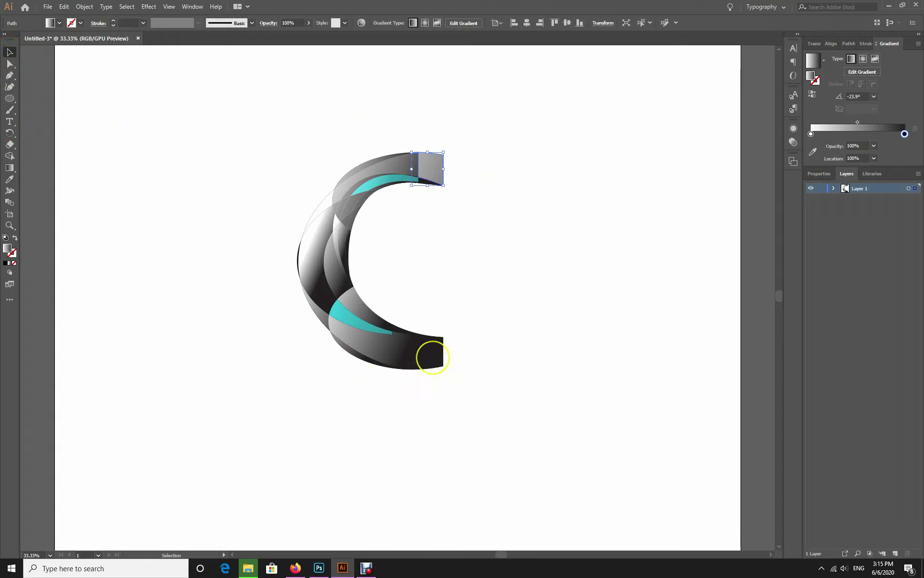
Step: Re-angle the bottom end's gradient diagonally, then marquee-select the whole C
left_click(433, 357)
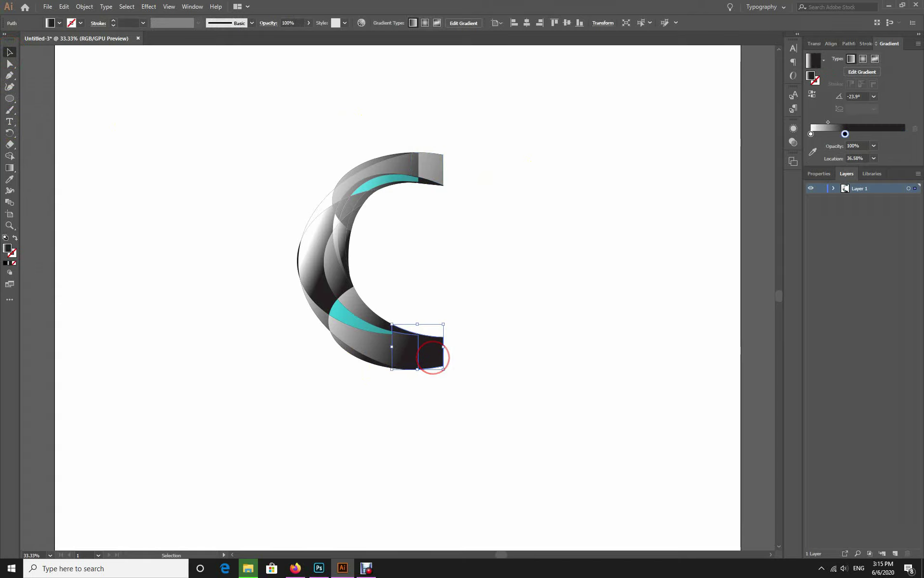
left_click(10, 167)
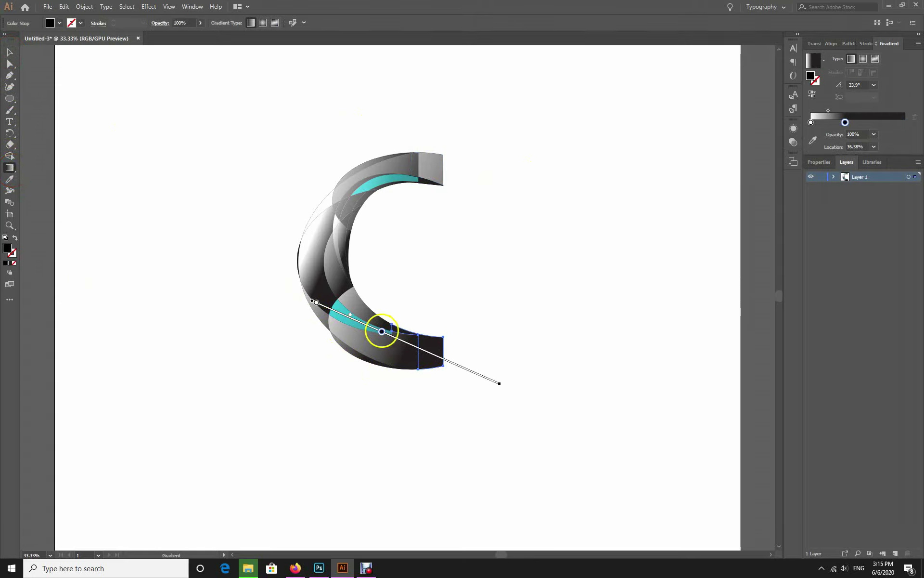
left_click_drag(382, 332, 496, 382)
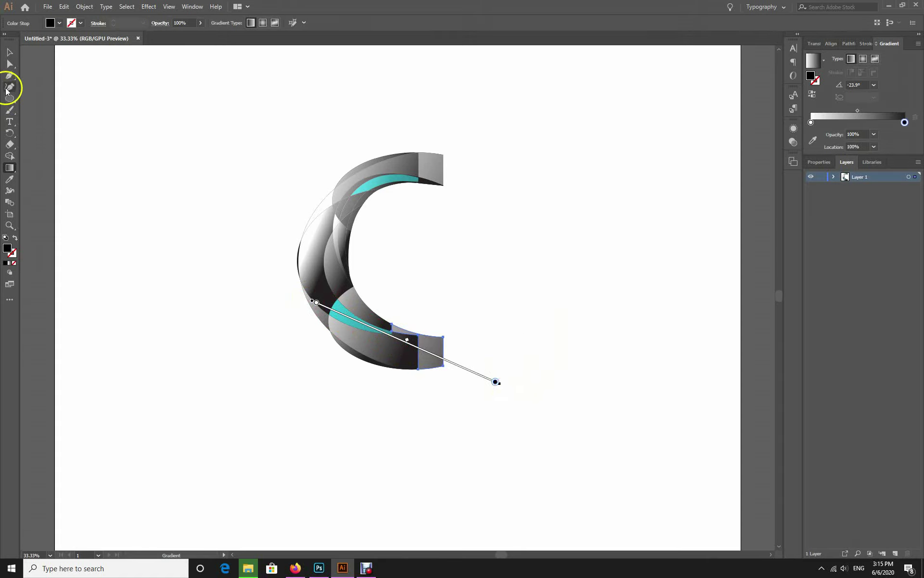
left_click(9, 52)
left_click(96, 152)
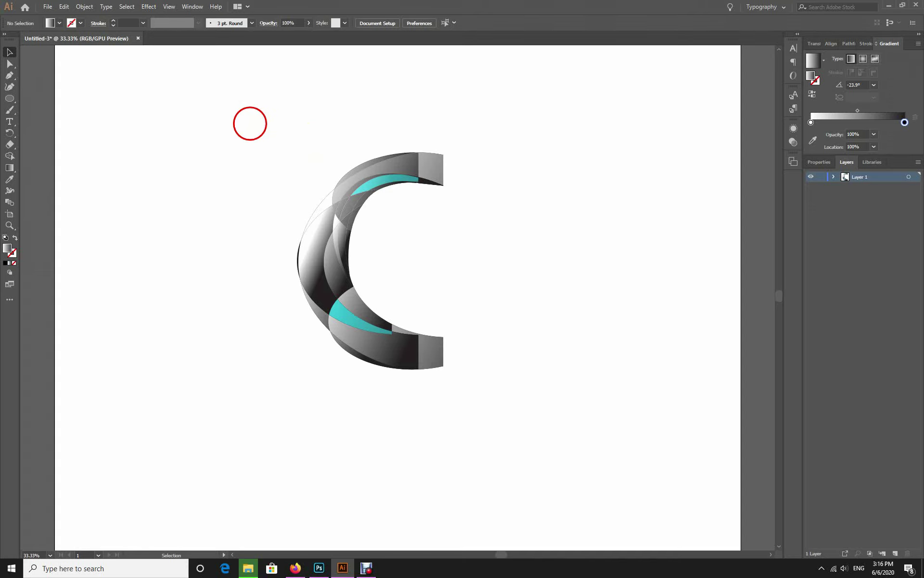
left_click_drag(199, 109, 474, 392)
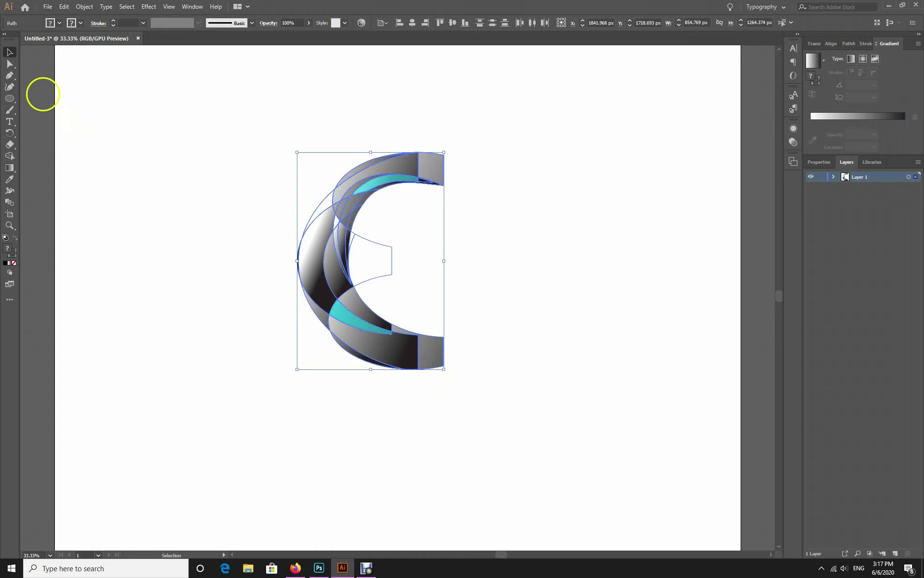
Step: Export the C artwork as a 300 ppi PNG named 'C LOGO', then minimize Illustrator
left_click(48, 6)
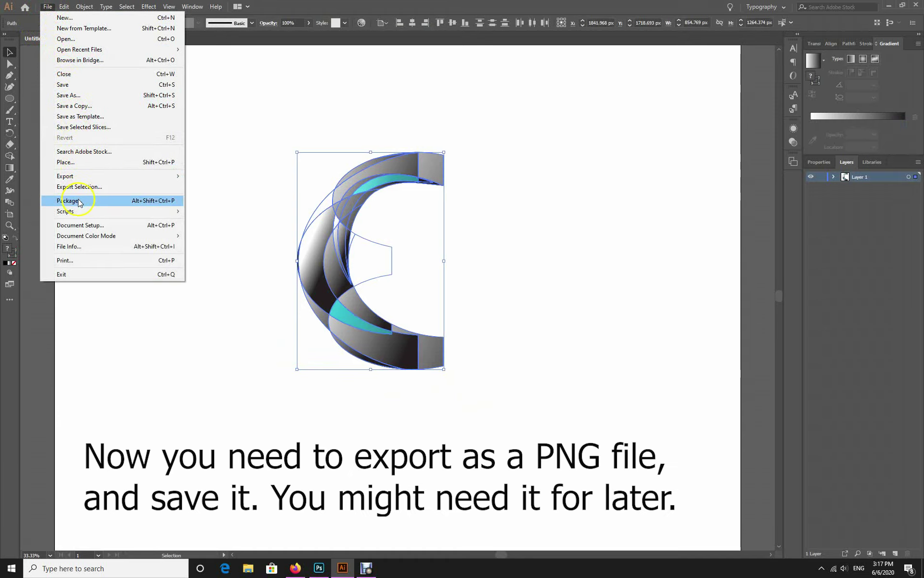
mouse_move(65, 177)
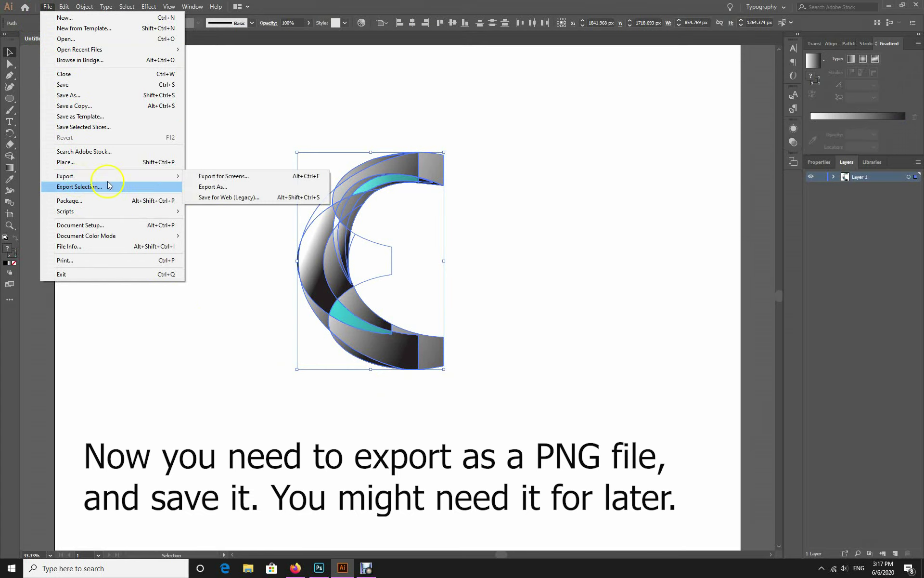
left_click(207, 187)
double_click(500, 281)
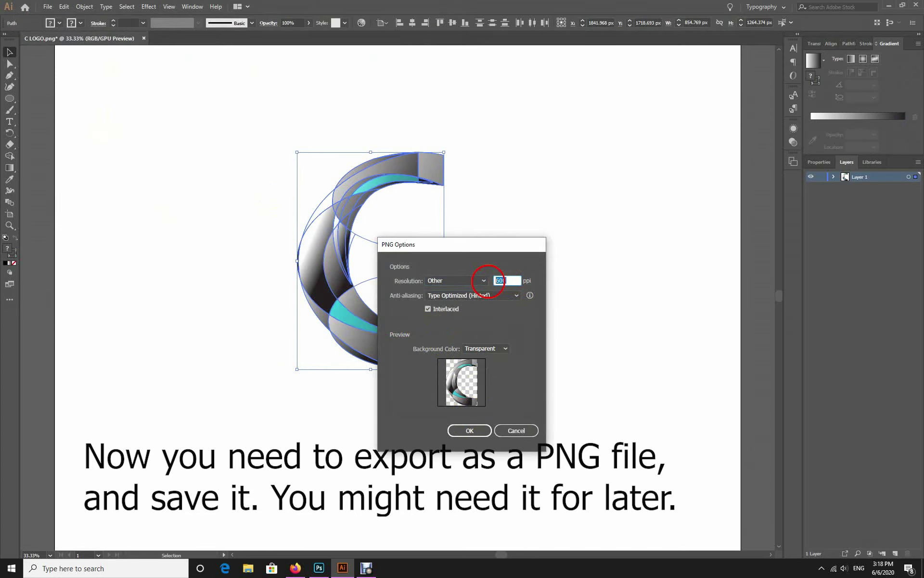
type("300")
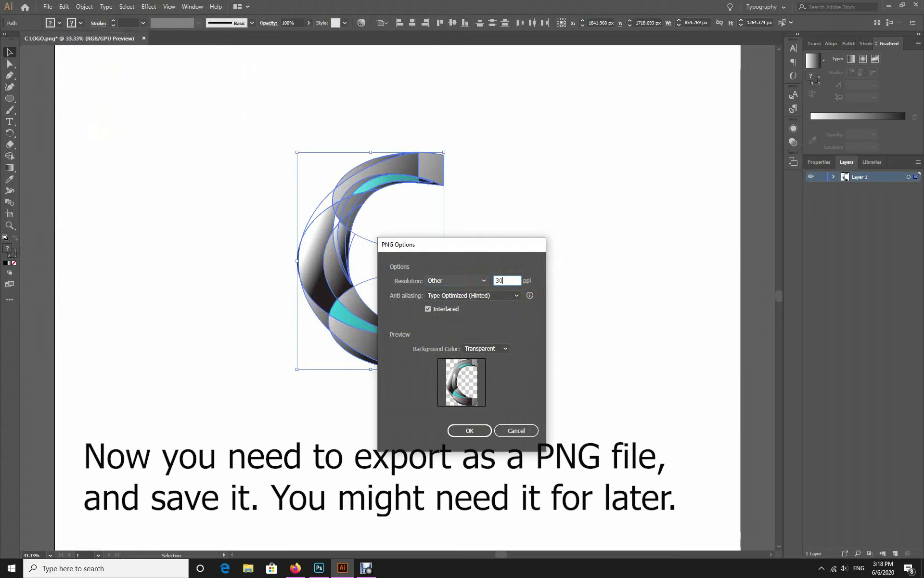
left_click(486, 433)
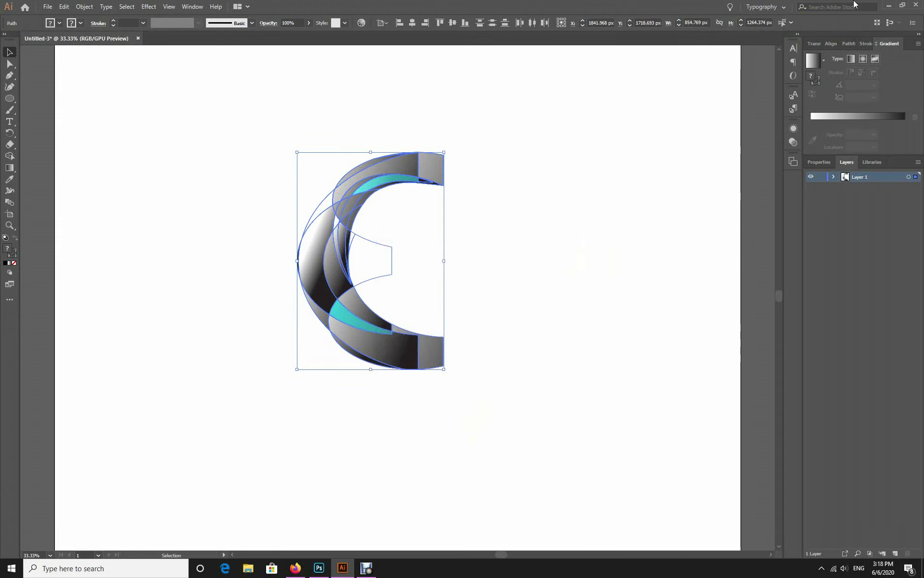
left_click(889, 7)
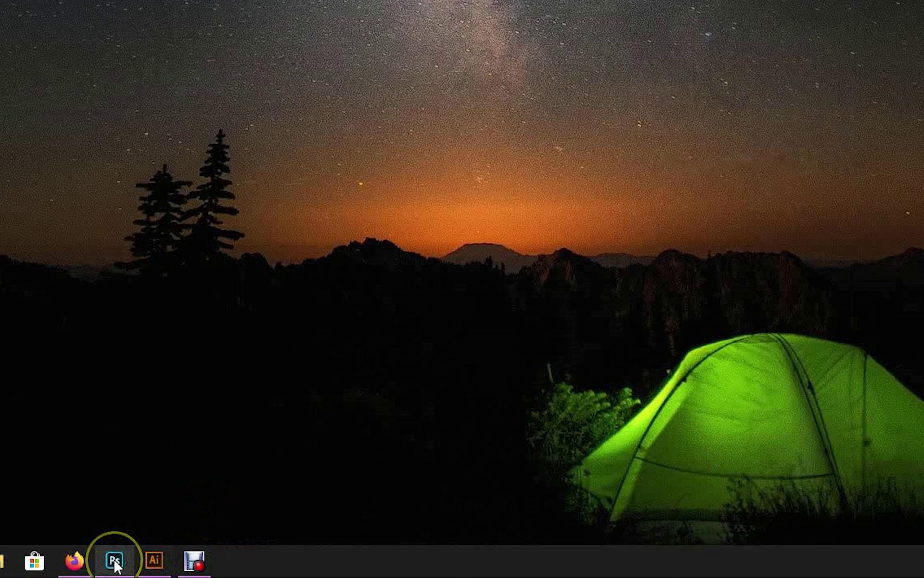
Step: In Photoshop, shrink the C logo image to under half size and centre it
left_click(114, 561)
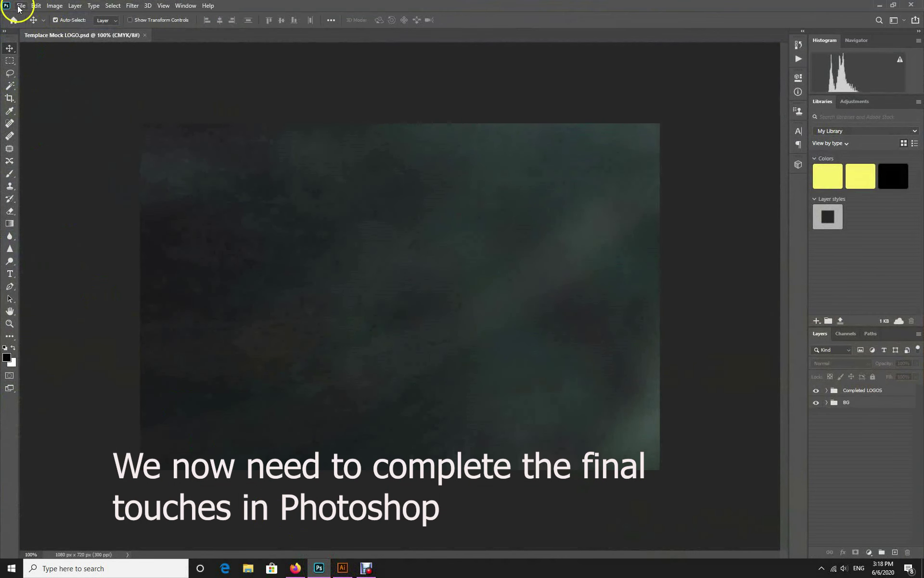
left_click(19, 6)
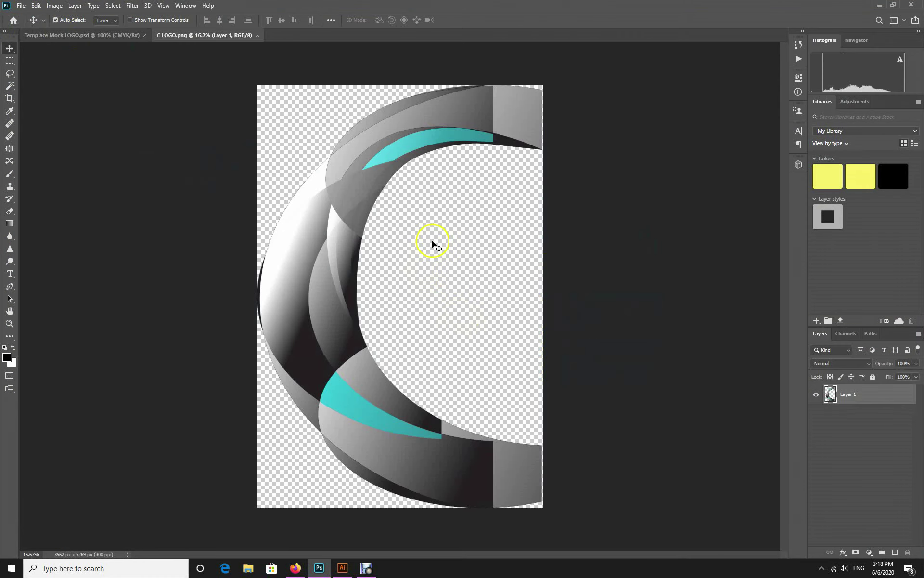
key("c")
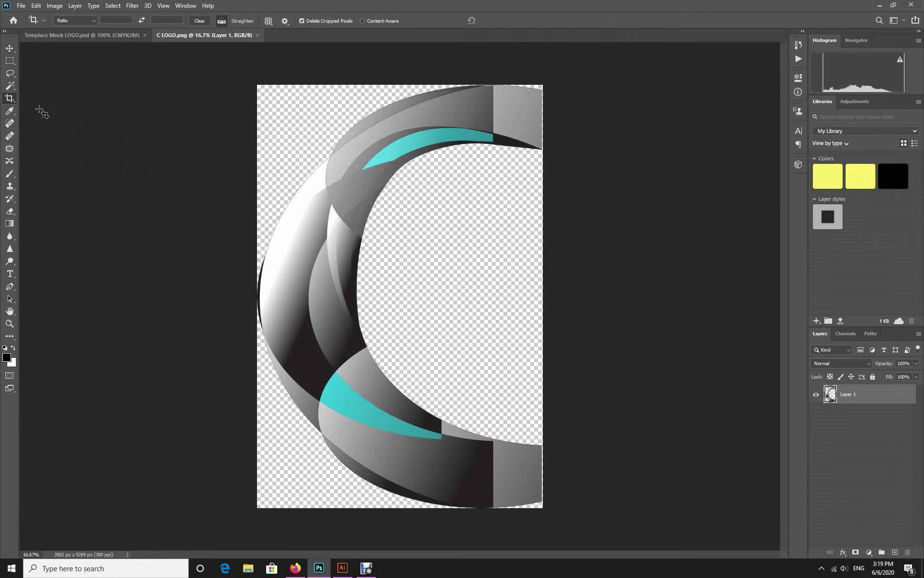
key("ctrl+t")
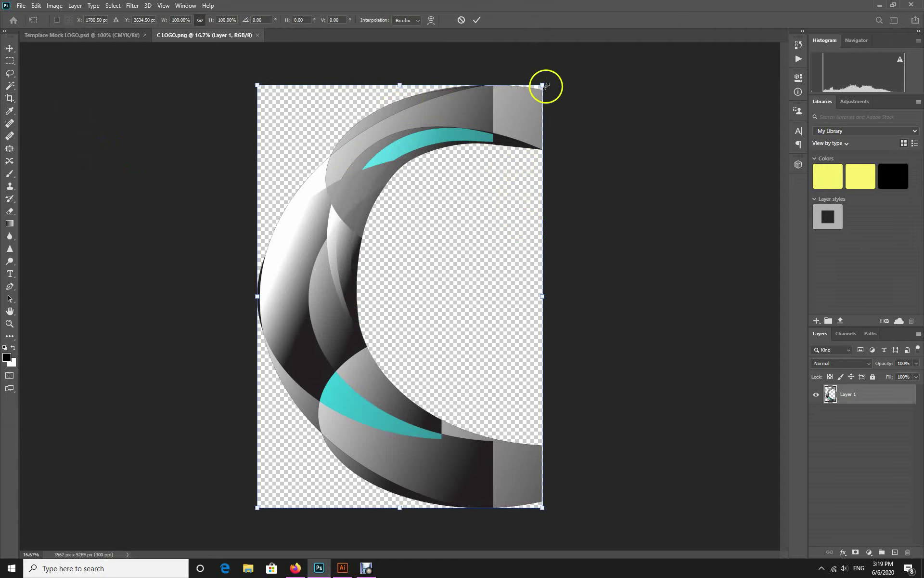
left_click_drag(542, 86, 366, 313)
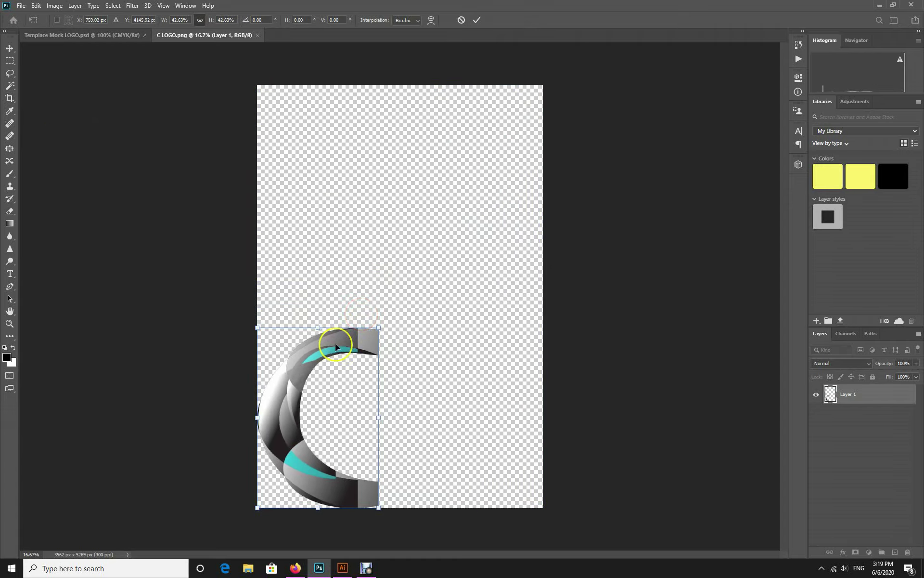
mouse_move(338, 344)
left_mouse_down()
mouse_move(403, 285)
mouse_move(421, 228)
left_mouse_up()
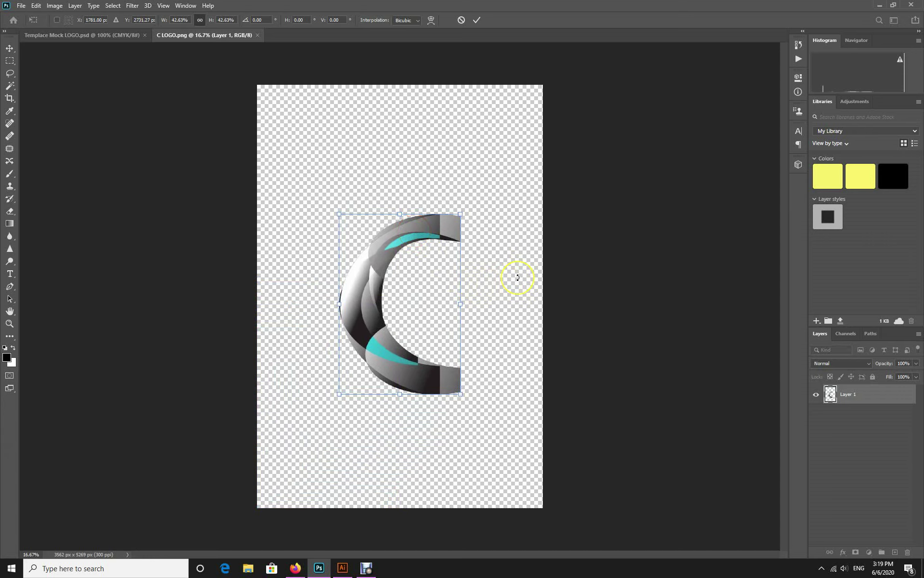
key("Return")
Step: Crop the logo image tightly around the C and move to the template document
key("c")
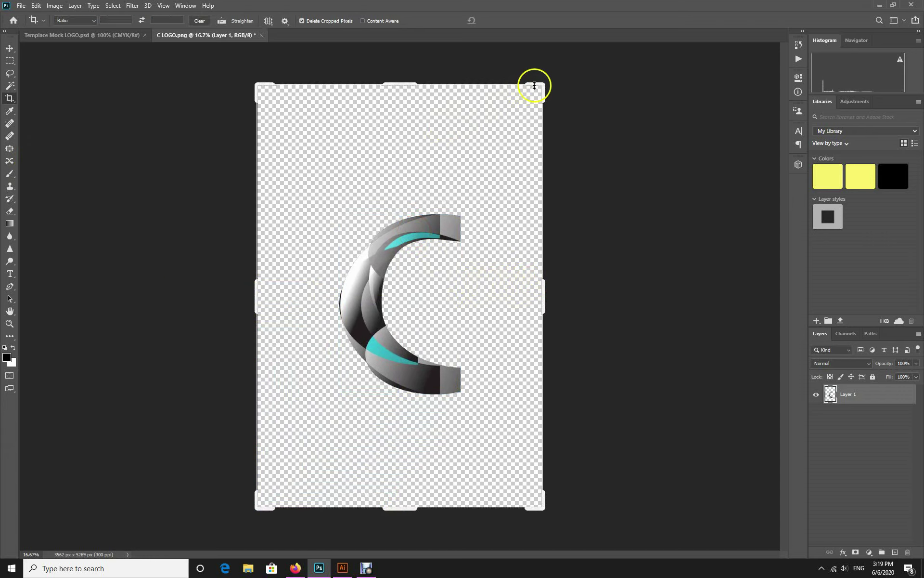
left_click_drag(534, 85, 514, 144)
left_click_drag(293, 447, 331, 394)
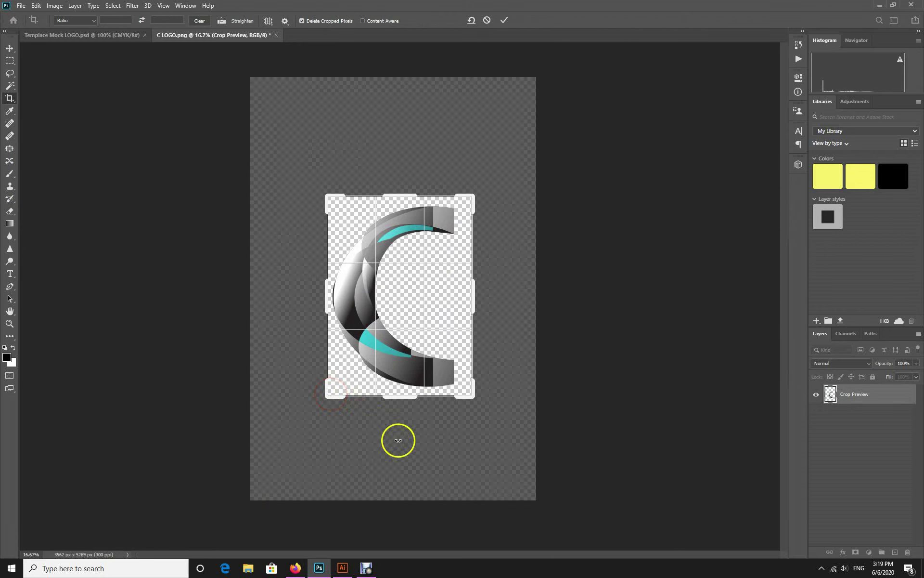
key("Return")
key("ctrl+Tab")
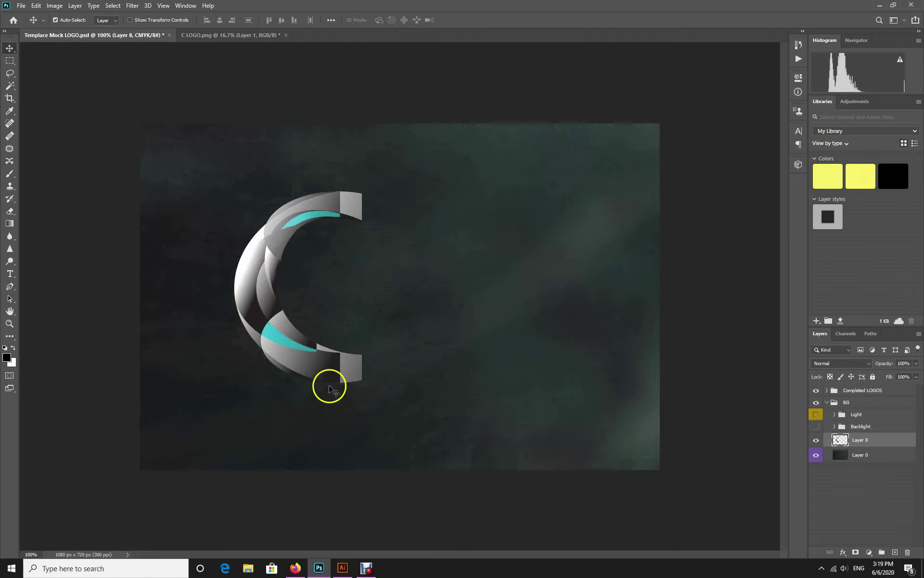
Step: Add Bevel & Emboss to the C logo layer with a lowered depth
left_click(896, 445)
double_click(896, 445)
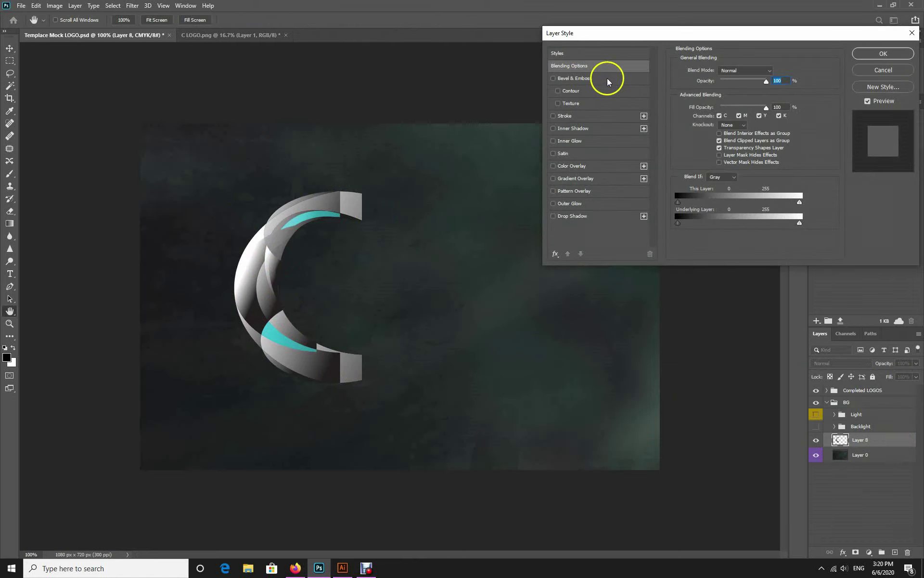
left_click(606, 79)
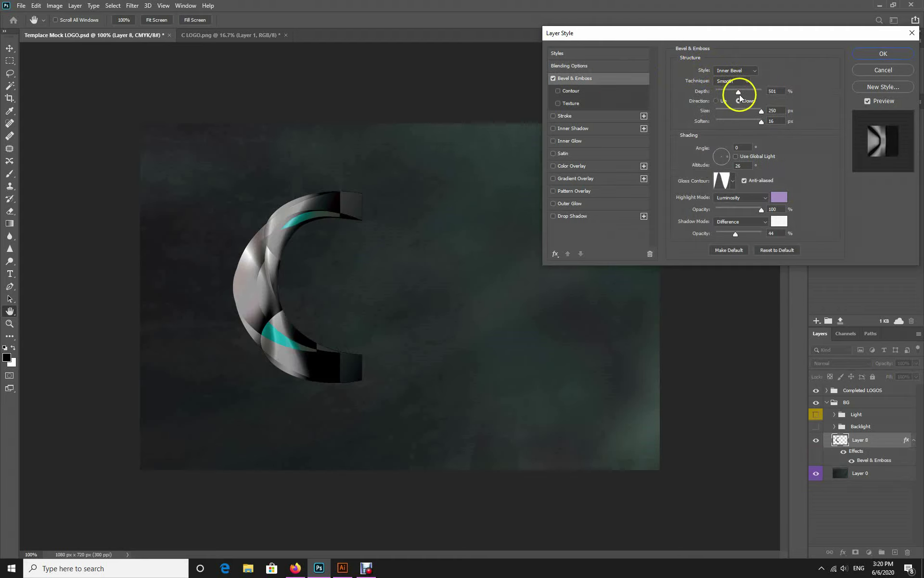
mouse_move(739, 95)
left_mouse_down()
mouse_move(715, 97)
mouse_move(750, 111)
mouse_move(705, 124)
left_mouse_up()
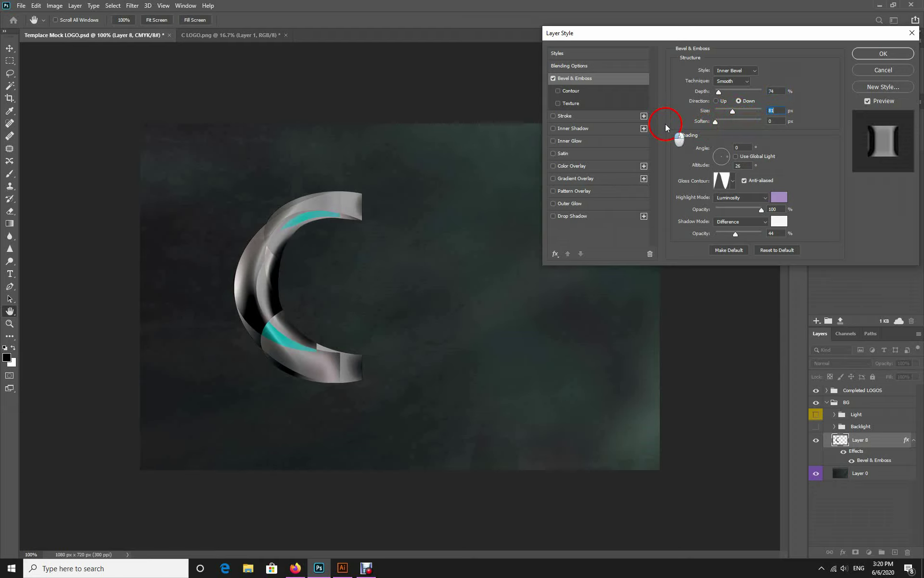
Step: Give the bevel a jagged gloss contour, Up direction, and adjusted size, depth and shadow opacity
left_click(731, 181)
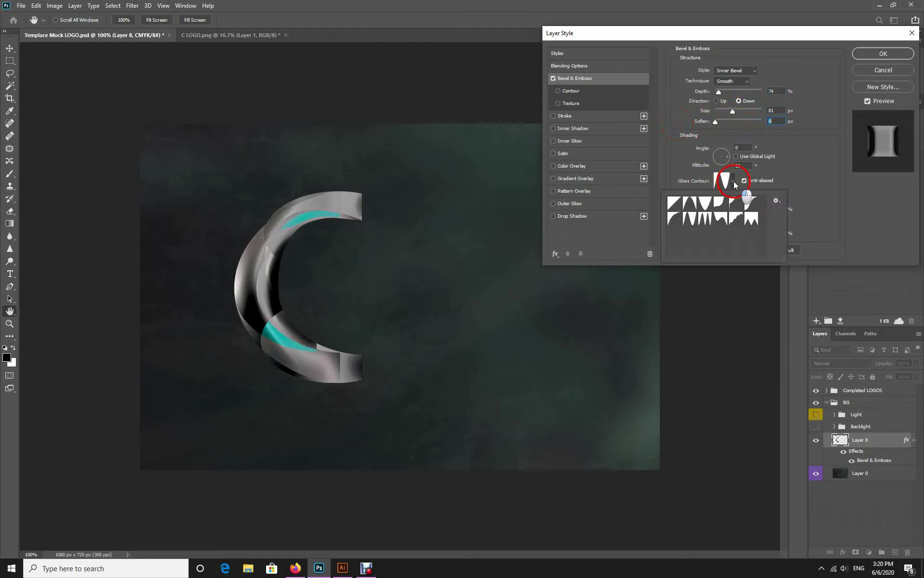
left_click(758, 215)
left_click(731, 111)
mouse_move(732, 111)
left_mouse_down()
mouse_move(723, 112)
mouse_move(740, 112)
mouse_move(720, 96)
left_mouse_up()
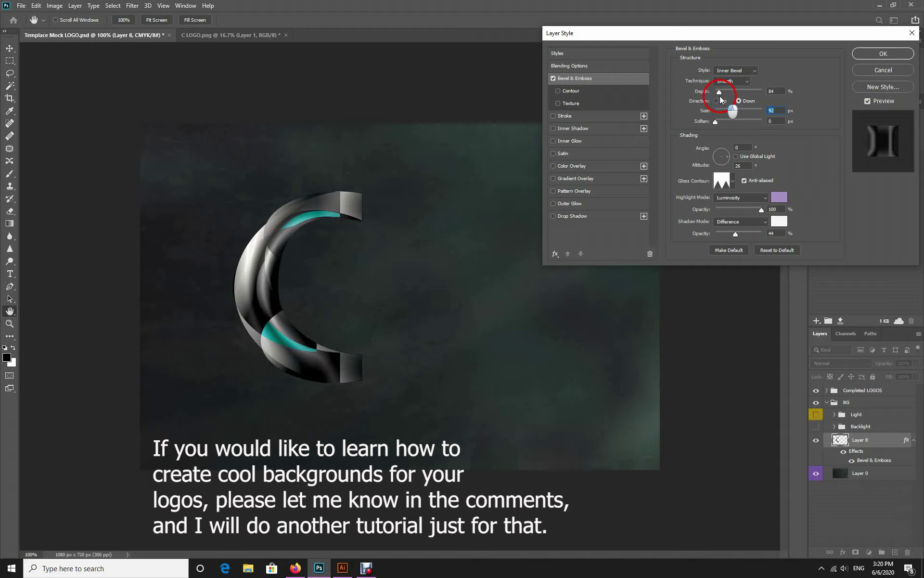
left_click(716, 102)
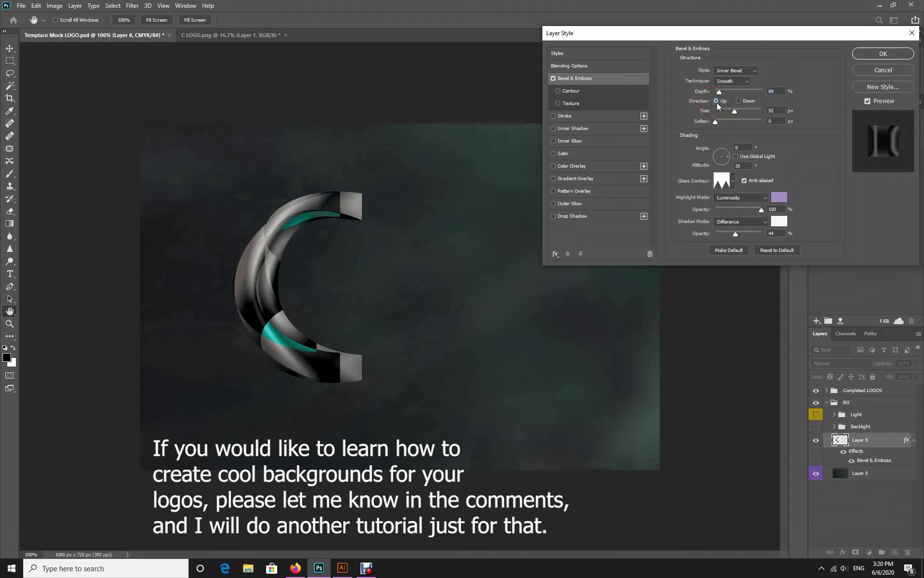
left_click_drag(719, 93, 725, 99)
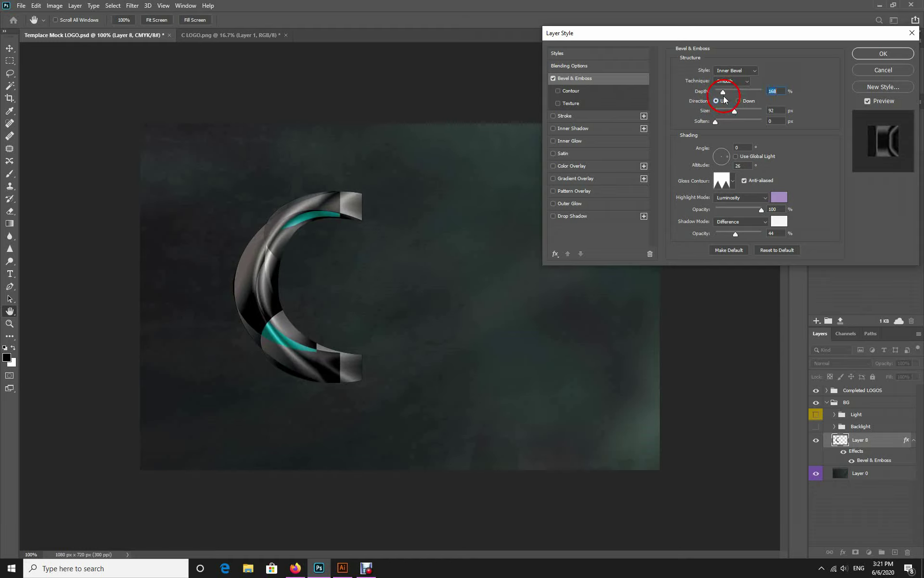
left_click(762, 208)
mouse_move(735, 233)
left_mouse_down()
mouse_move(721, 232)
mouse_move(747, 233)
mouse_move(735, 233)
left_mouse_up()
Step: Add a darker, tighter drop shadow and a roughly 30% opacity gradient overlay to the C
left_click_drag(736, 233, 736, 233)
left_click(601, 216)
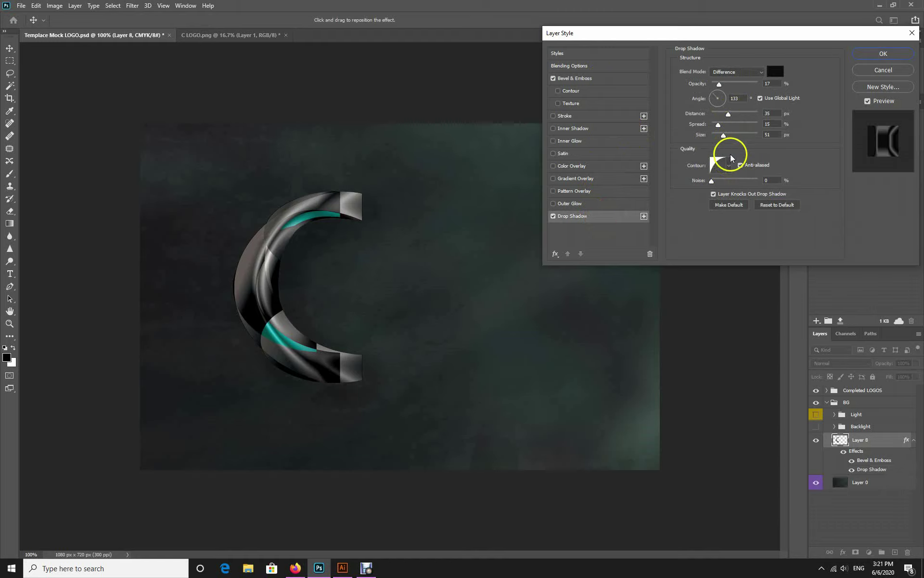
mouse_move(719, 85)
left_mouse_down()
mouse_move(731, 86)
mouse_move(736, 114)
mouse_move(728, 115)
left_mouse_up()
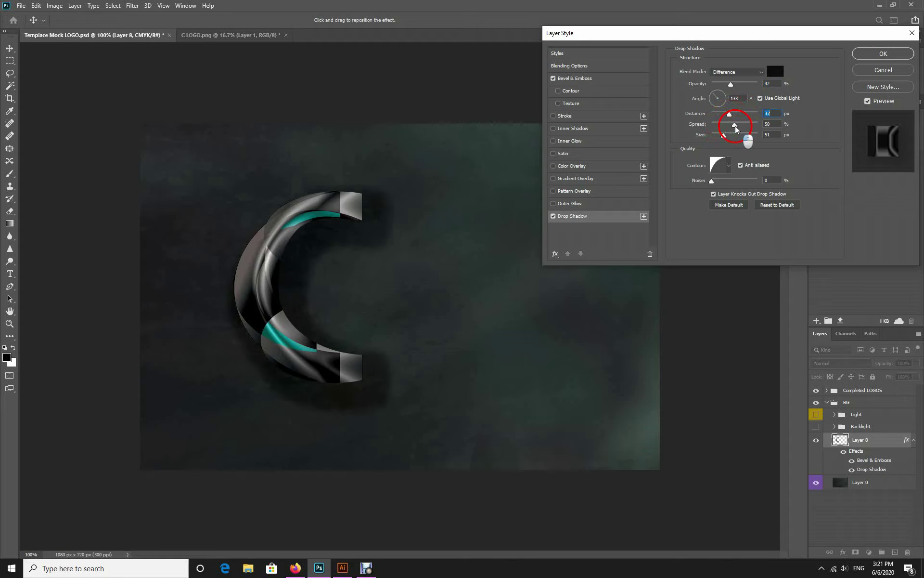
left_click_drag(719, 129, 713, 130)
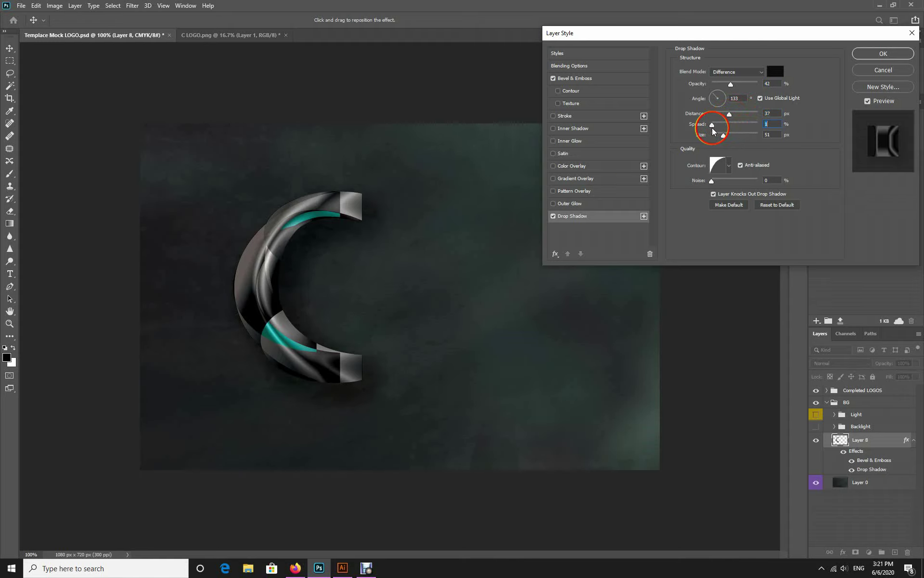
left_click(599, 181)
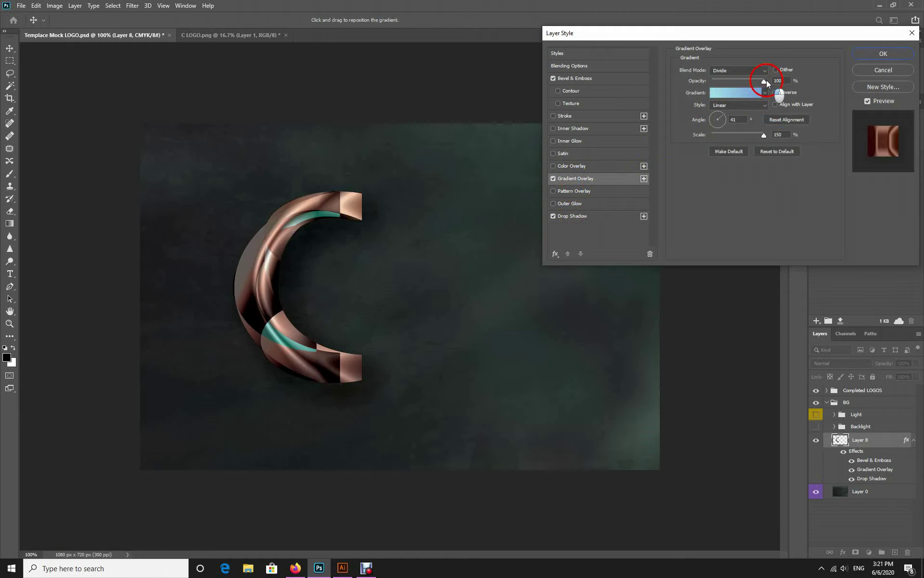
left_click_drag(766, 80, 799, 89)
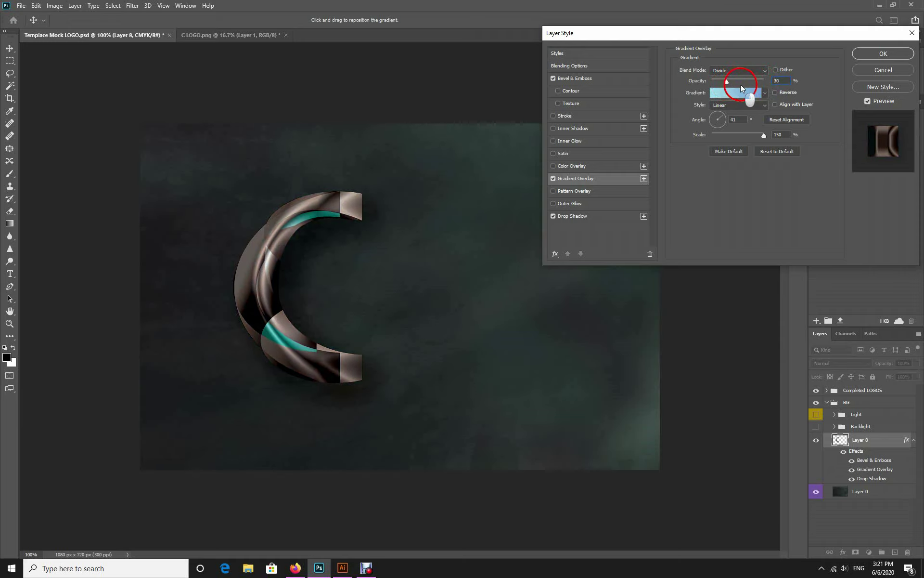
Step: Apply the layer style, then type 'Company name goes here' at the canvas centre
key("Return")
left_click(10, 274)
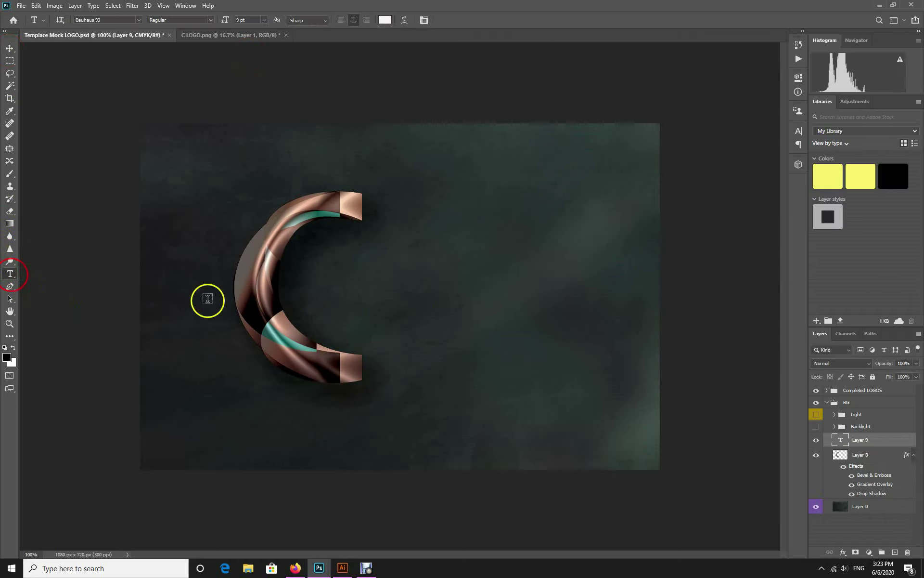
left_click(465, 300)
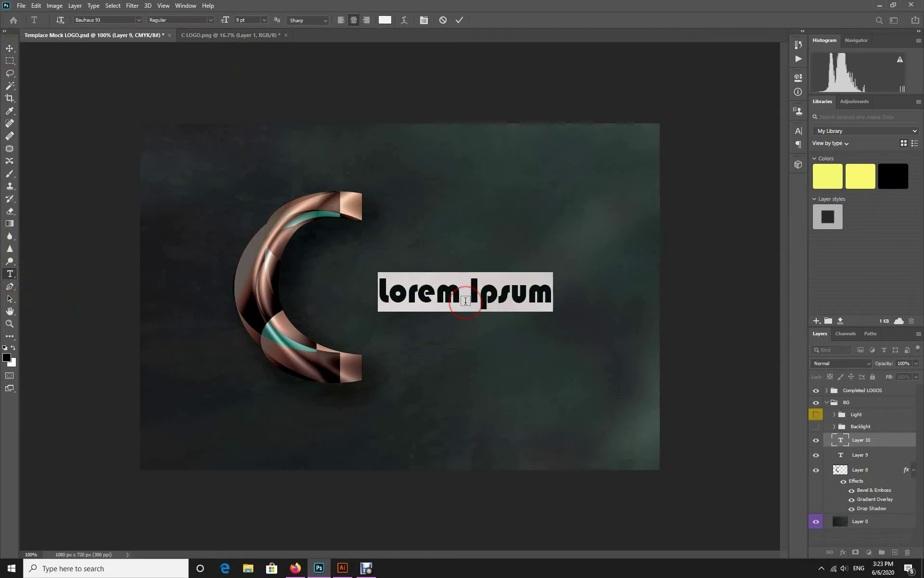
type("c")
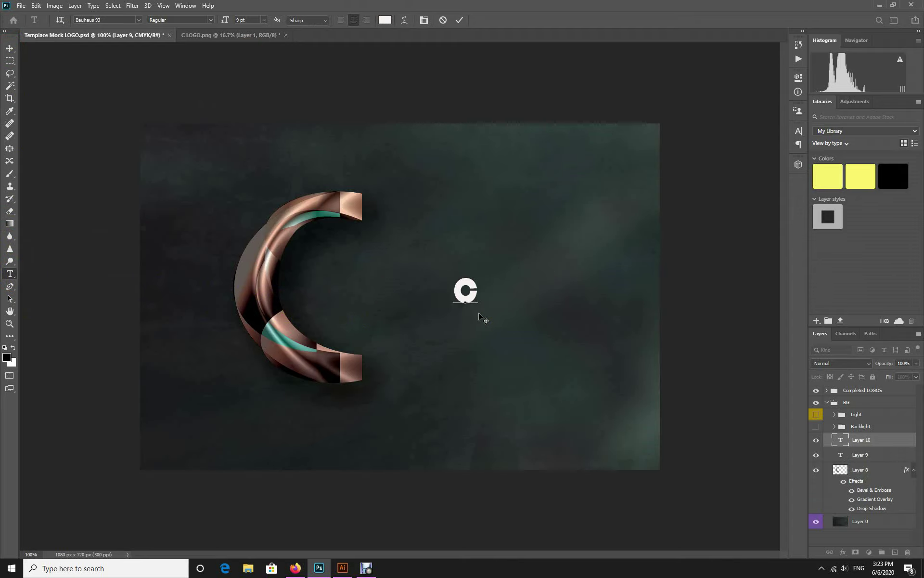
type("om")
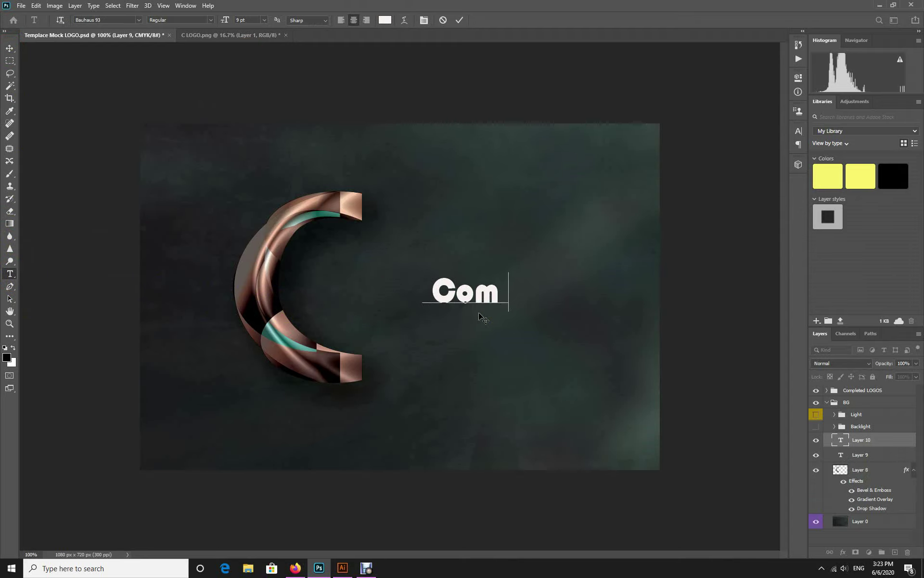
type("pany na")
type("me ")
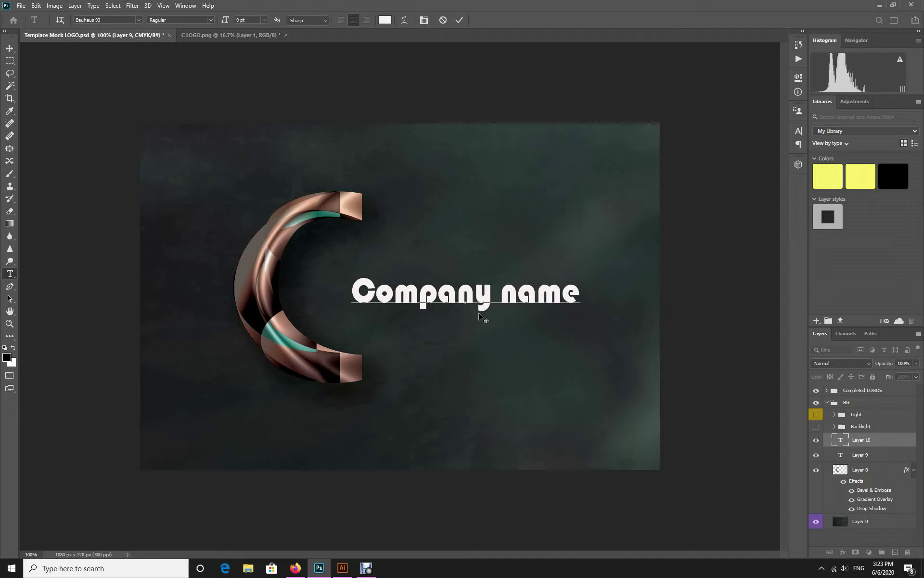
type("g")
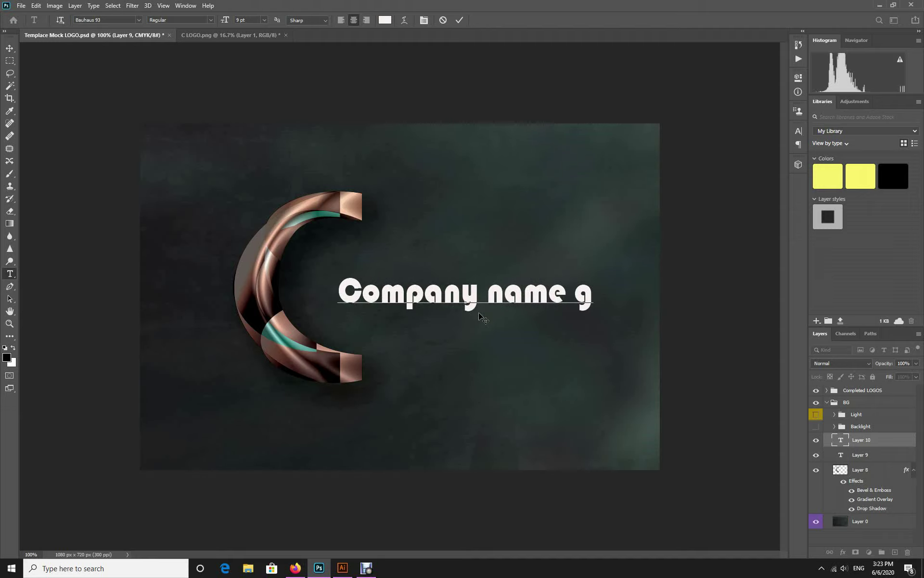
type("oes")
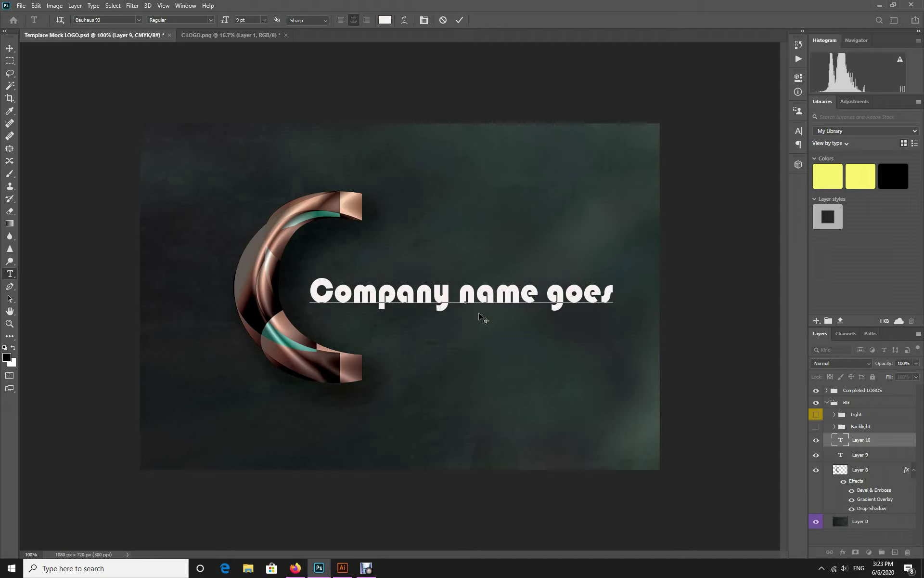
type(" here")
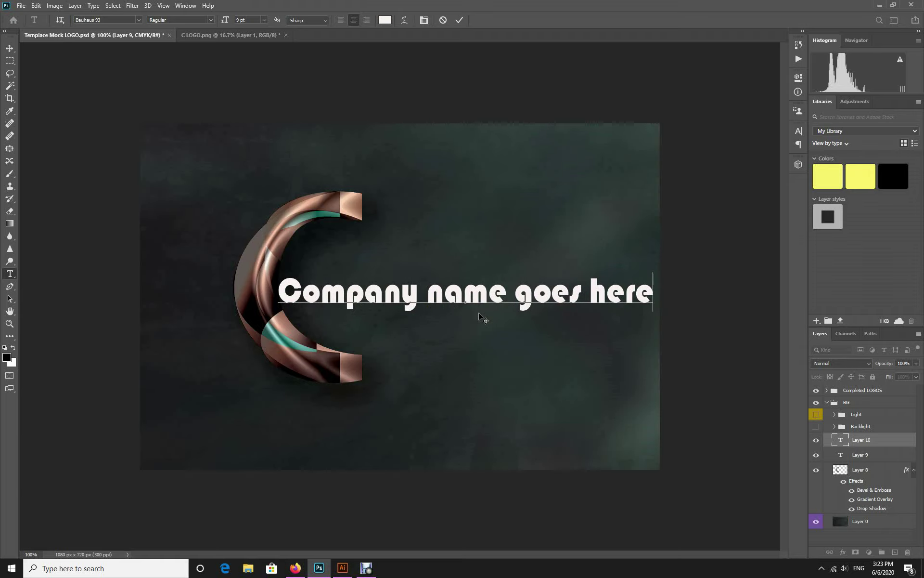
left_click(10, 49)
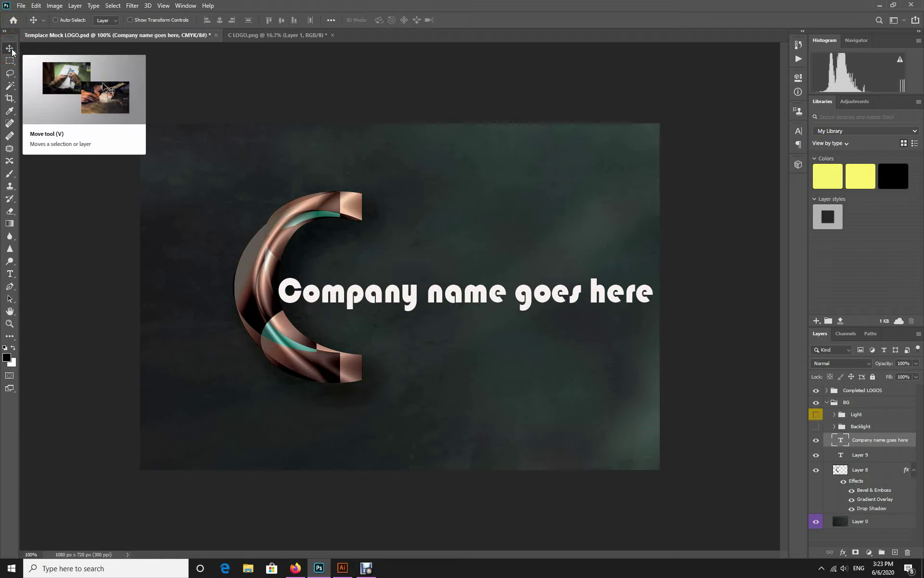
Step: Scale the caption to about 39% and place it inside the C's curve
key("ctrl+t")
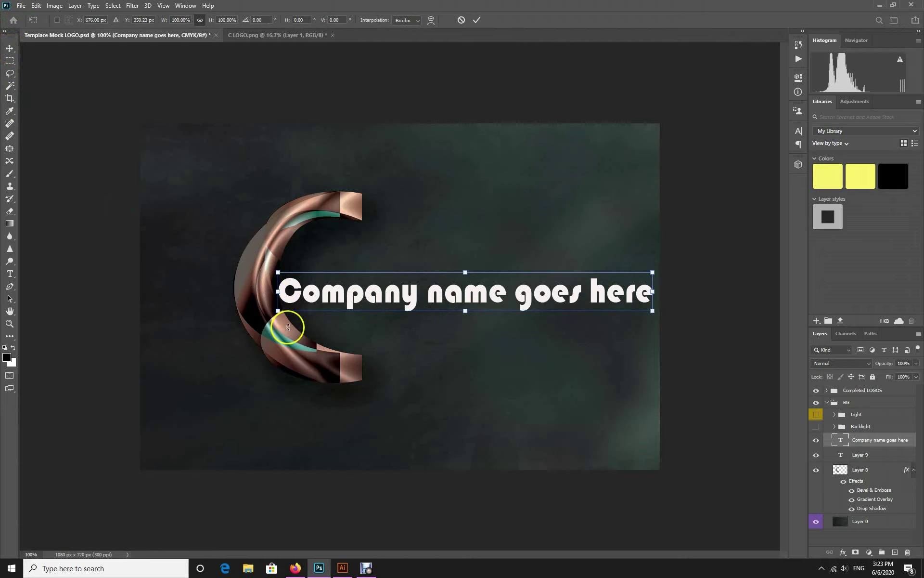
left_click(277, 310)
mouse_move(277, 310)
left_mouse_down()
mouse_move(597, 283)
mouse_move(388, 290)
left_mouse_up()
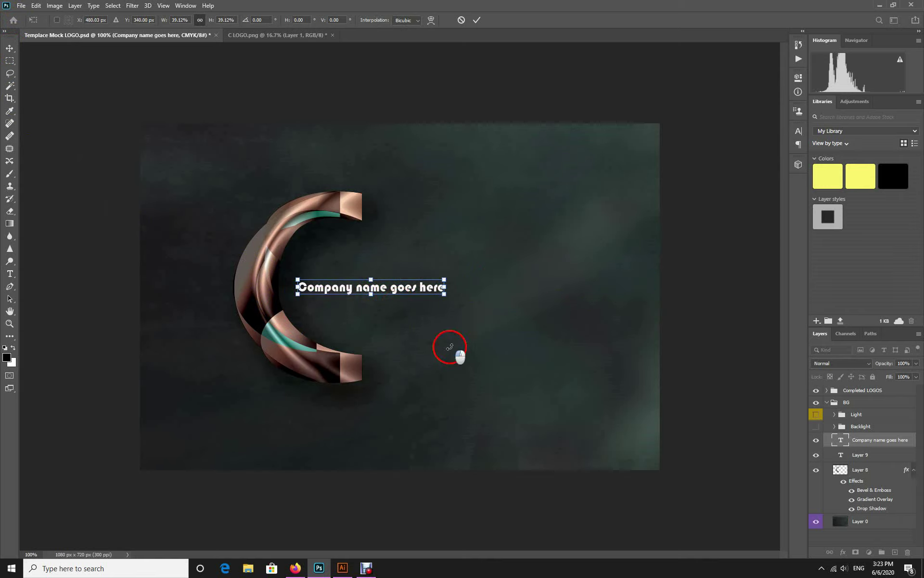
left_click(10, 48)
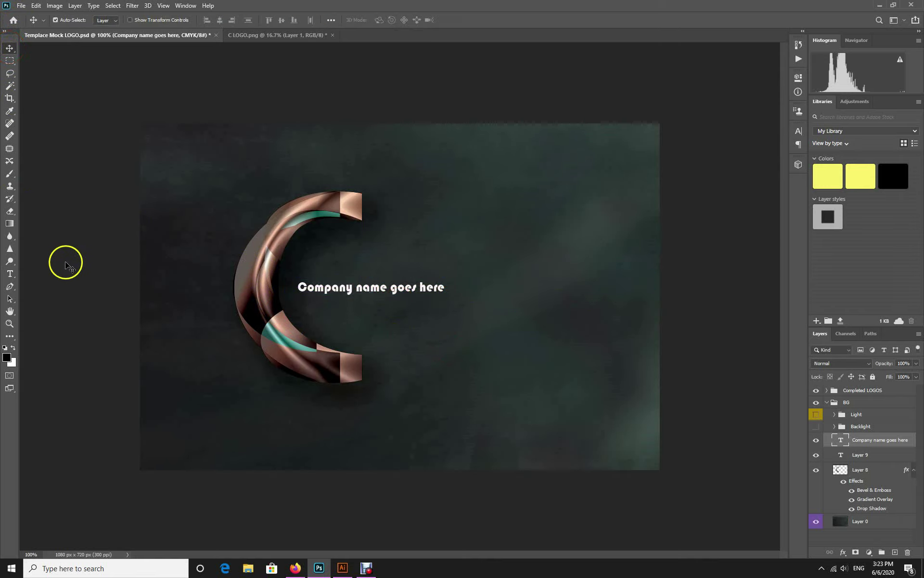